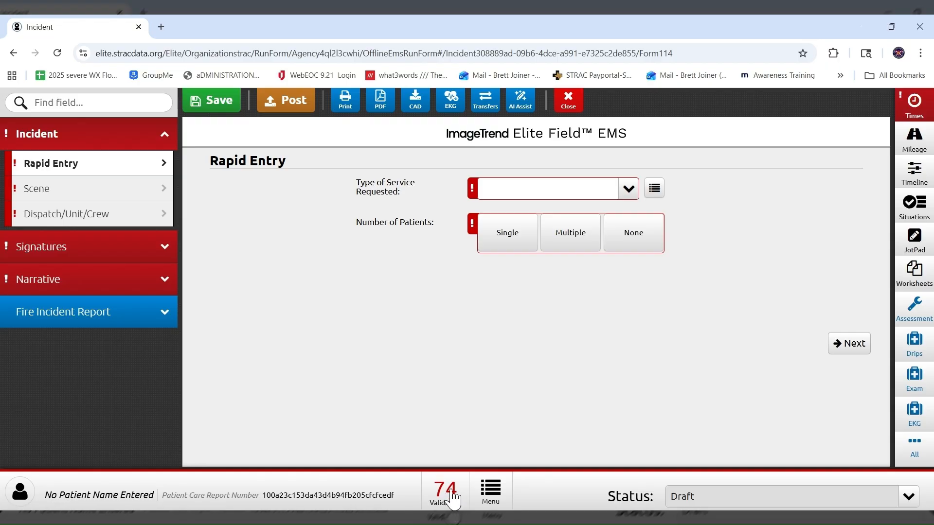
Open the incident's validation errors and jump to the field behind the Incident Location Type (eScene.09) error
left_click(451, 497)
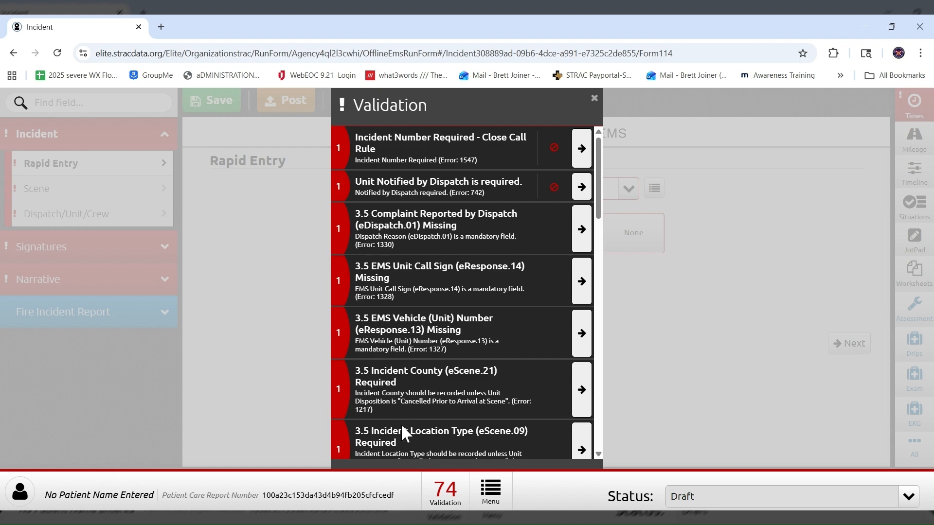
left_click(581, 451)
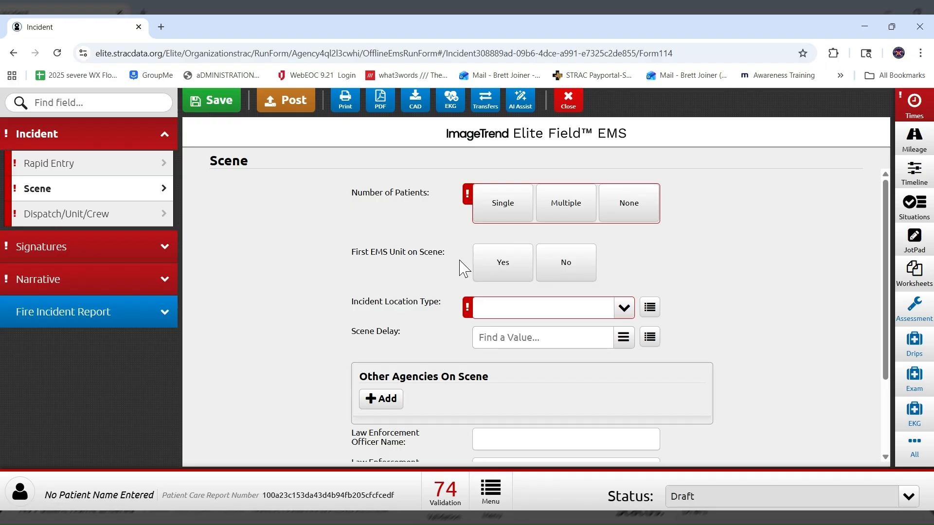
Review the full list of validation errors, including the close call rules, and close it
left_click(451, 504)
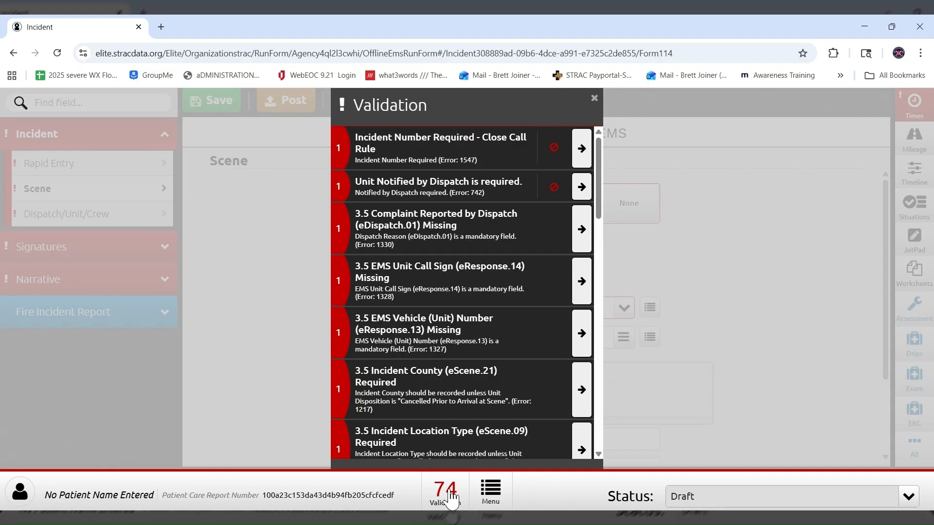
scroll(463, 198, "down", 10)
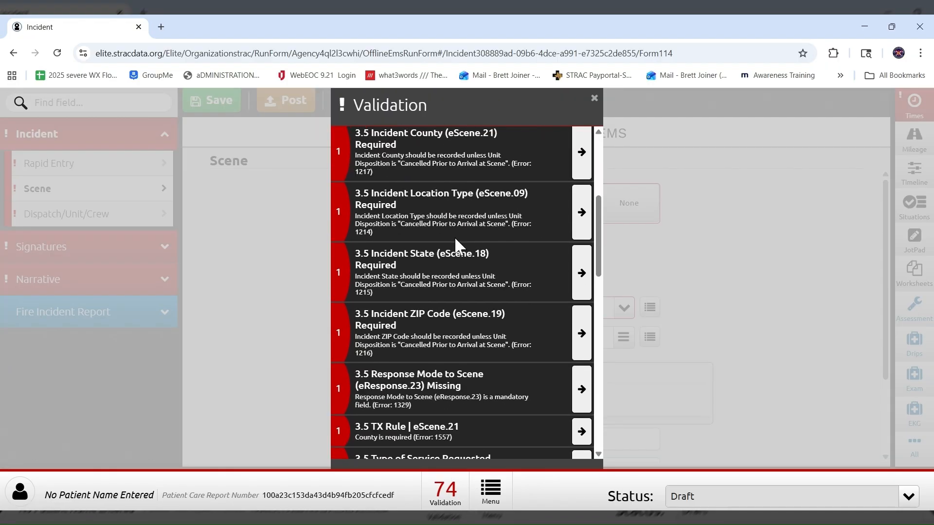
scroll(467, 296, "down", 3)
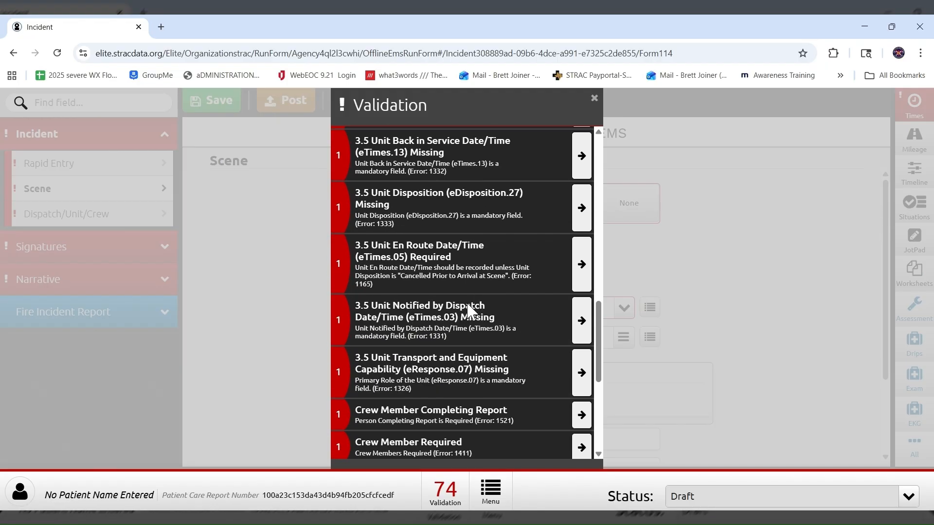
scroll(467, 306, "up", 5)
scroll(465, 301, "up", 8)
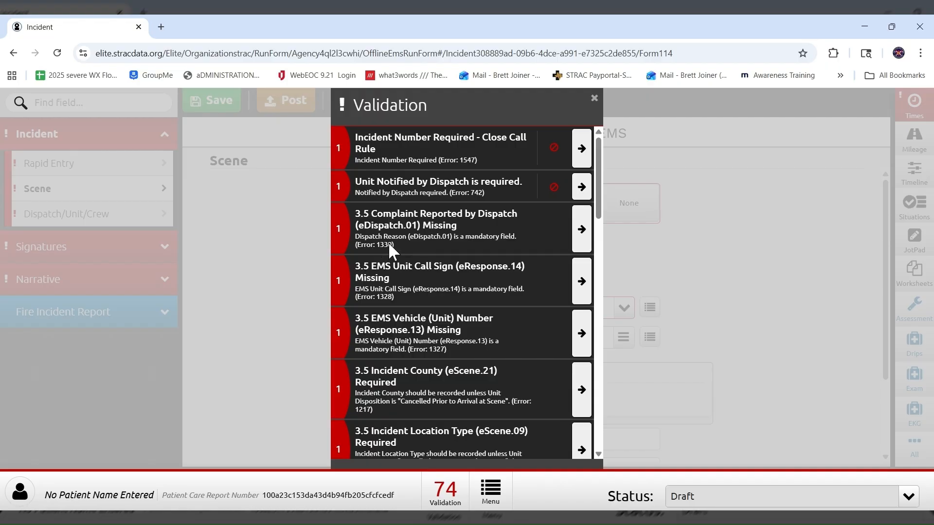
left_click(594, 98)
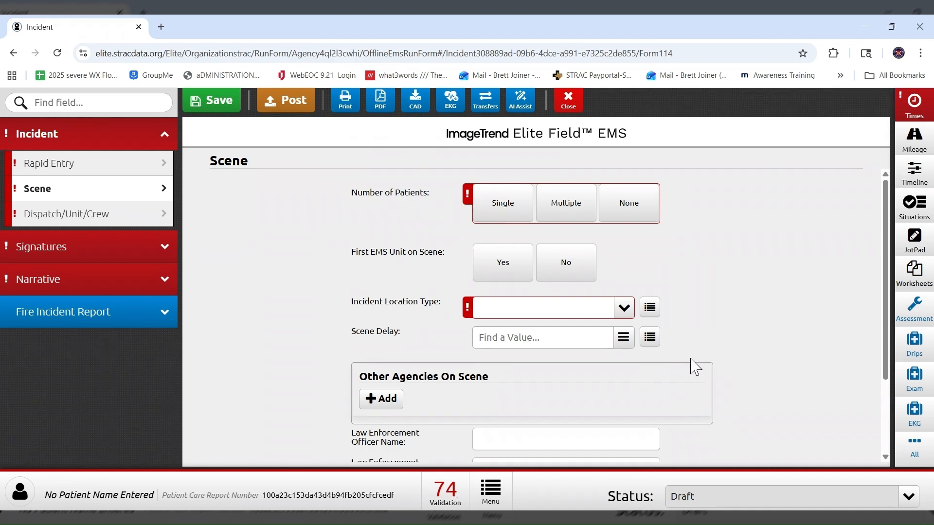
left_click(445, 493)
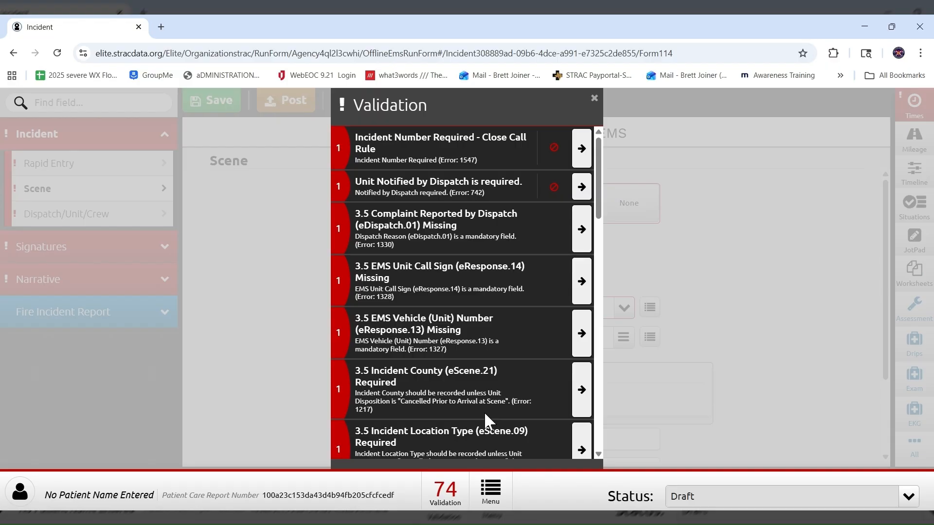
left_click(445, 492)
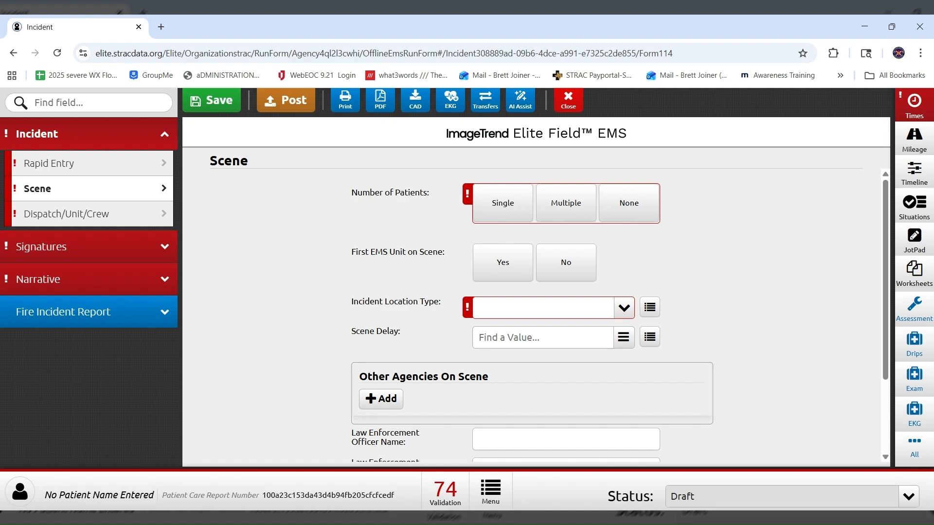
Examine the form for adding an incident attachment and the other options in the incident's menu
left_click(491, 491)
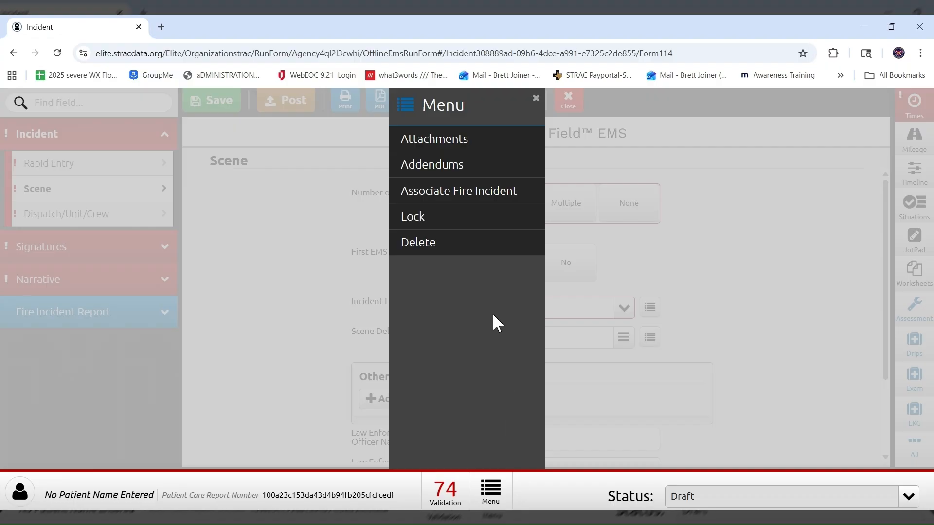
left_click(455, 142)
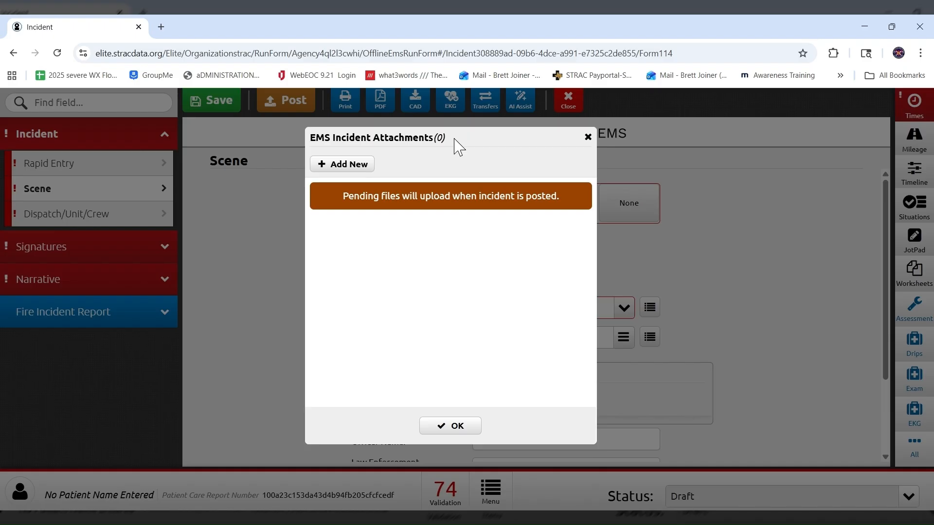
left_click(342, 166)
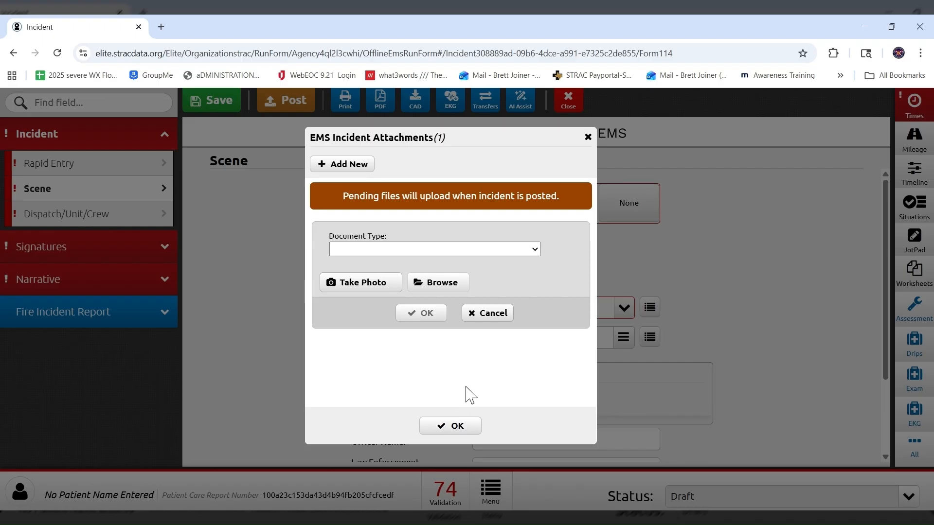
left_click(587, 138)
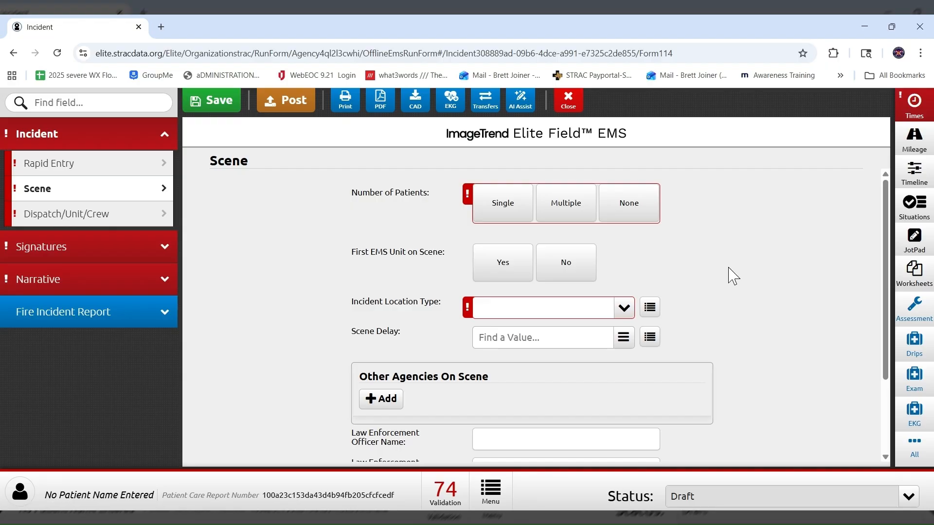
left_click(489, 491)
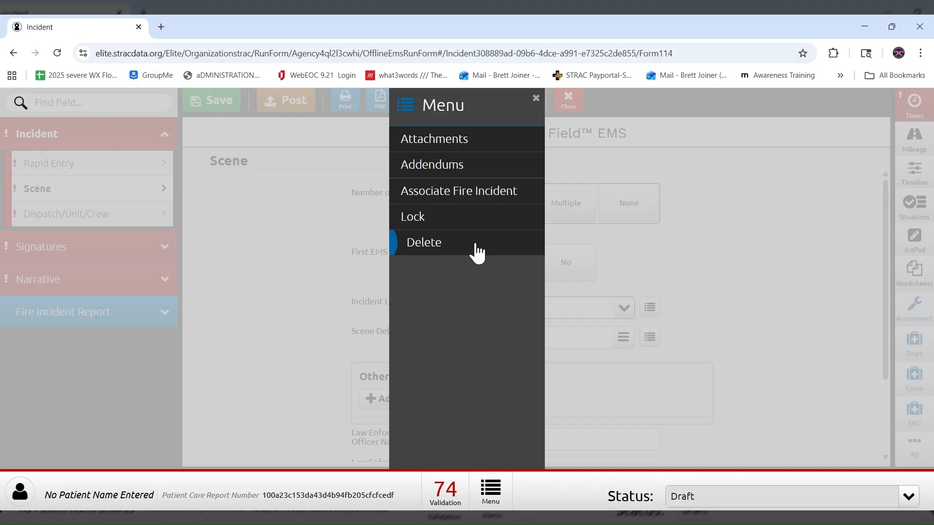
left_click(722, 269)
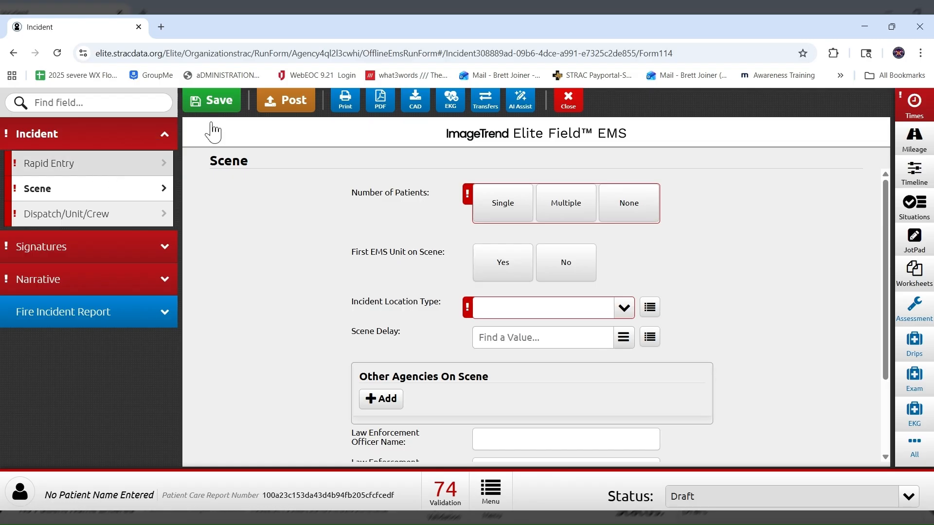
Return to the Rapid Entry section and examine the option to mark the EMS incident as finished on post, without posting
left_click(78, 168)
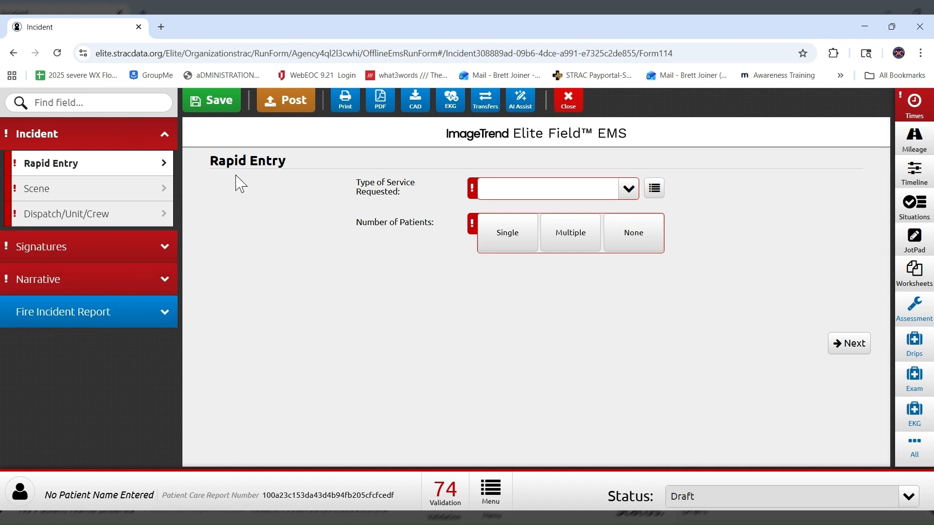
left_click(214, 110)
left_click(304, 108)
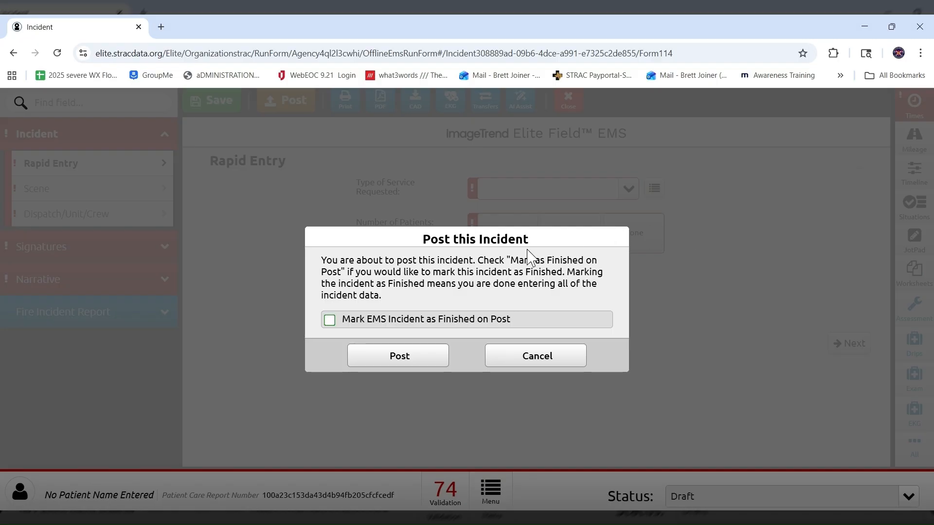
left_click(330, 322)
left_click(546, 358)
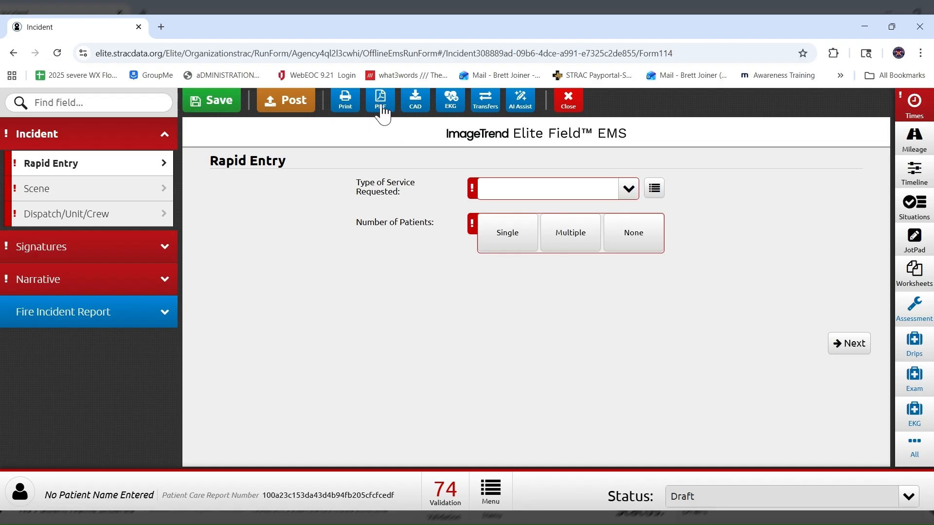
Examine the CAD incident import list and its filters, and close it without importing
left_click(342, 100)
left_click(420, 108)
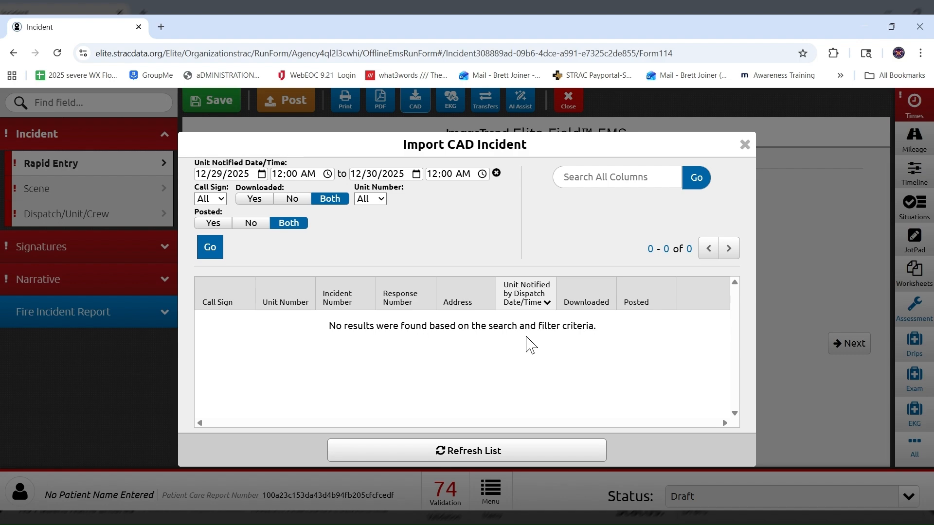
left_click(743, 145)
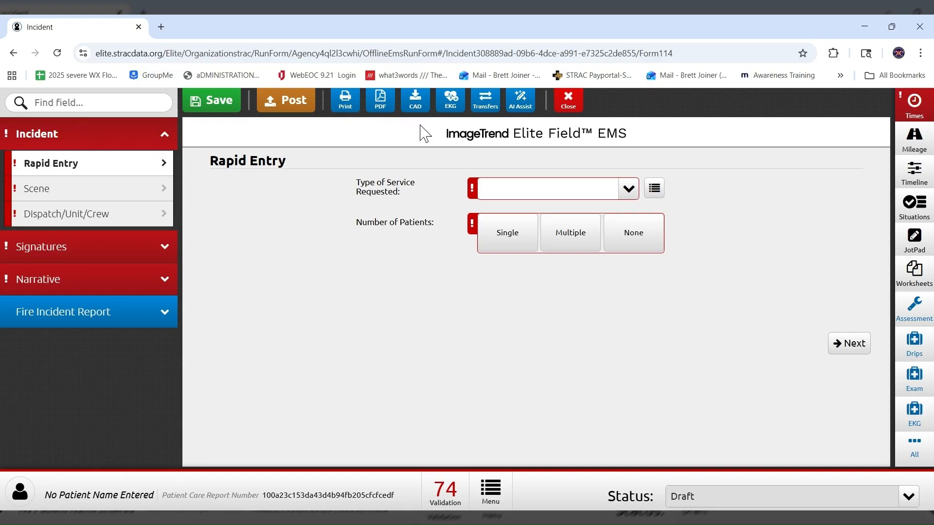
View the available EKG clients and the download and upload transfer choices without selecting any
left_click(452, 102)
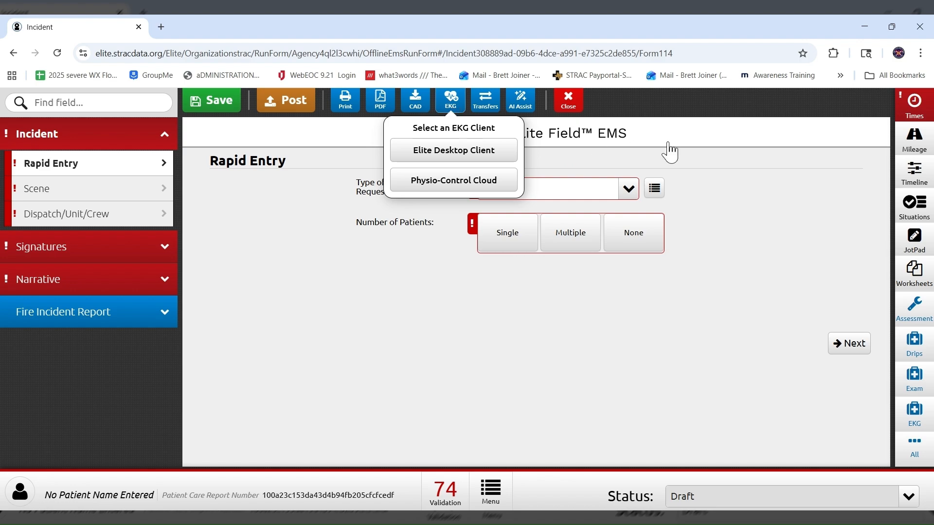
left_click(701, 146)
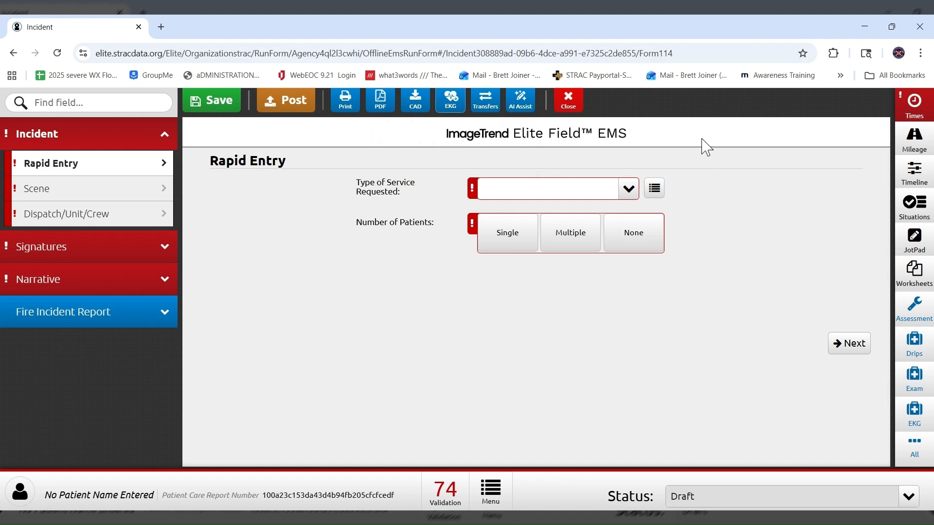
left_click(491, 110)
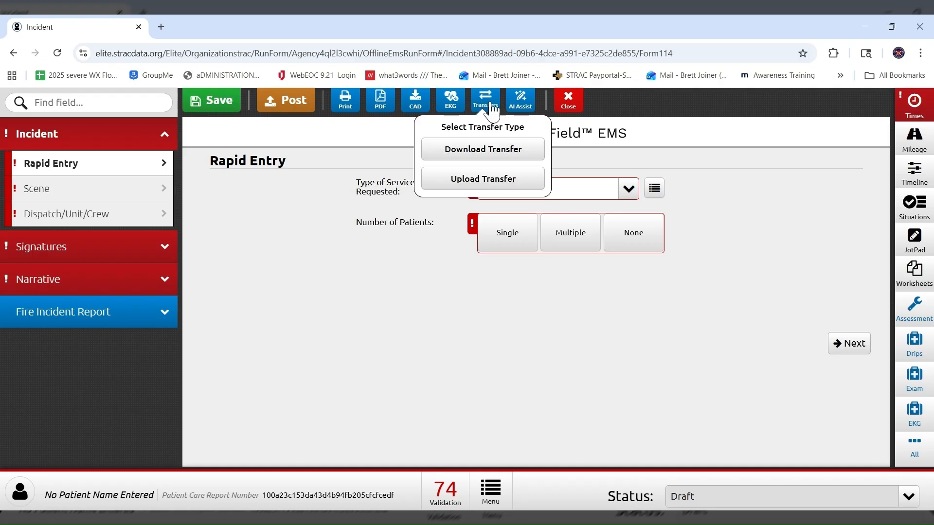
left_click(578, 157)
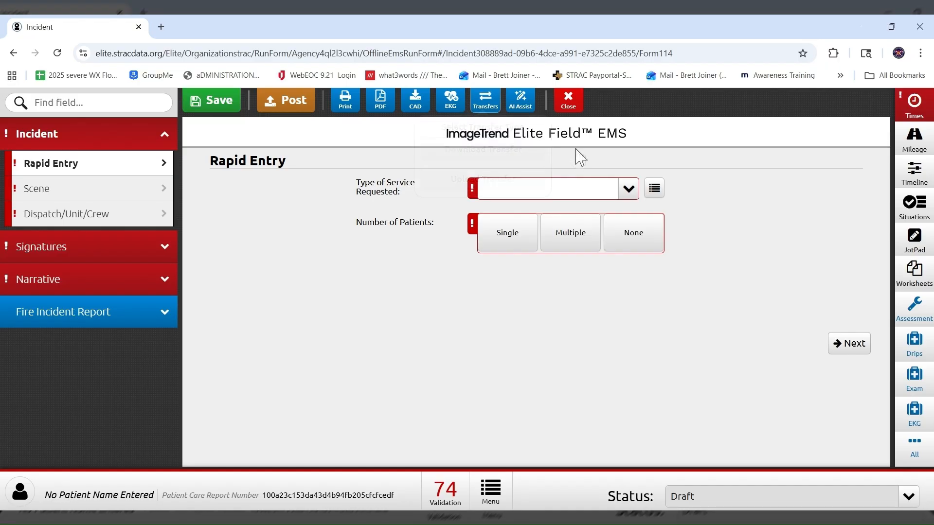
Examine the AI Assist prompt window and close it without generating values
left_click(521, 108)
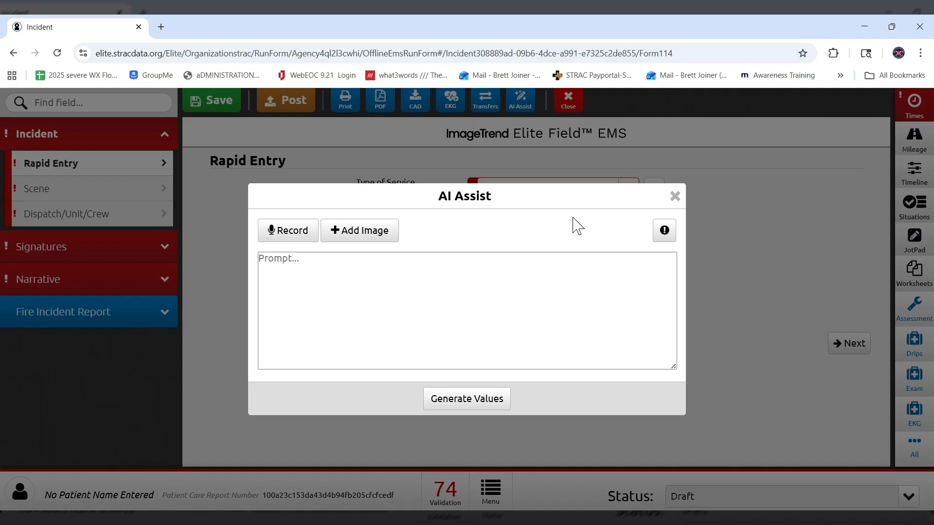
left_click(675, 198)
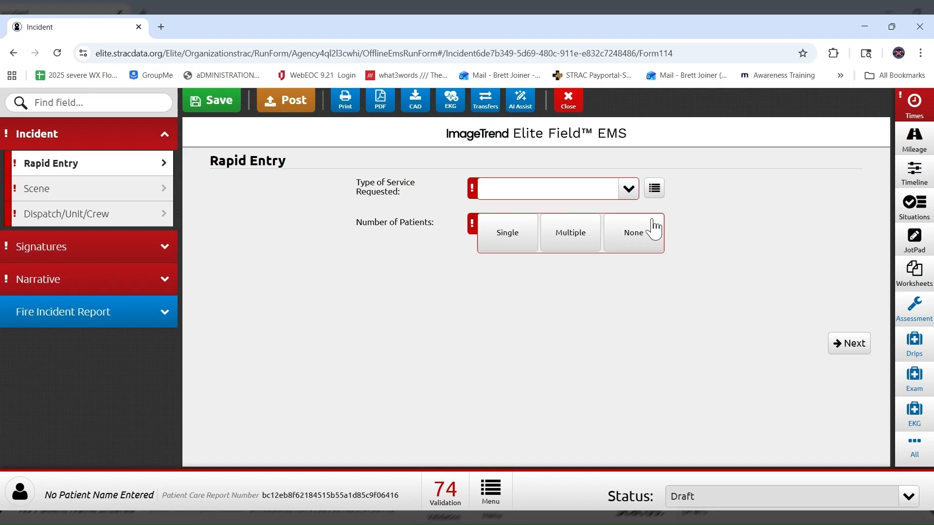
Set the Type of Service Requested to Emergency Response (Primary Response Area)
left_click(600, 197)
left_click(525, 243)
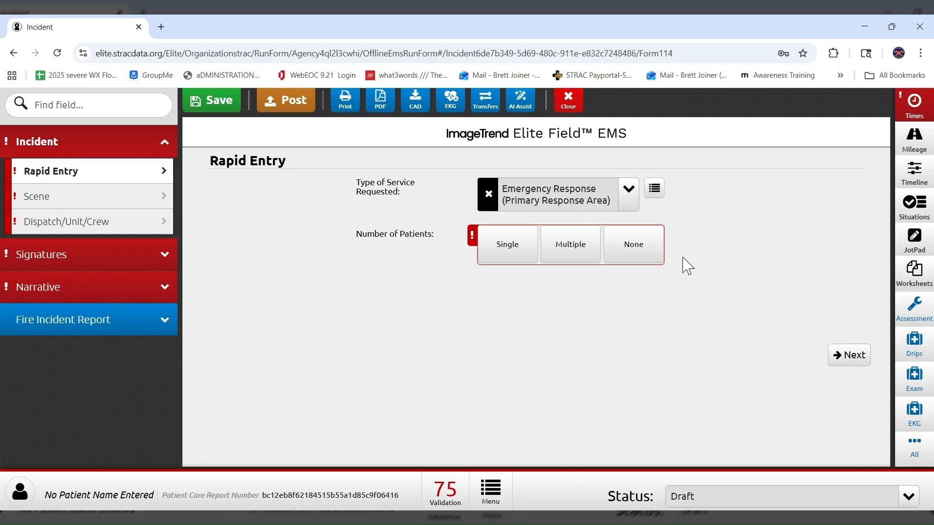
Set the Number of Patients to None and review the unit, crew and transport disposition and patient care fields
left_click(636, 250)
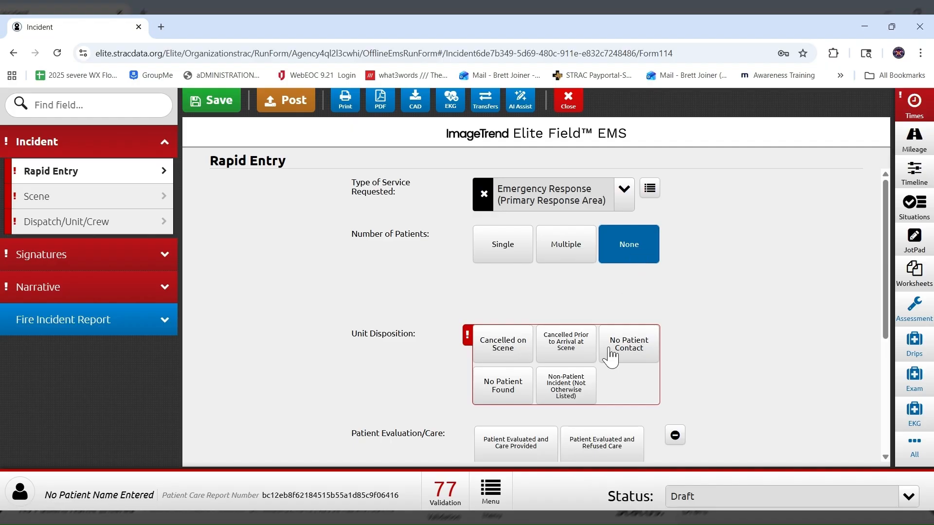
scroll(615, 350, "down", 1)
scroll(592, 309, "down", 1)
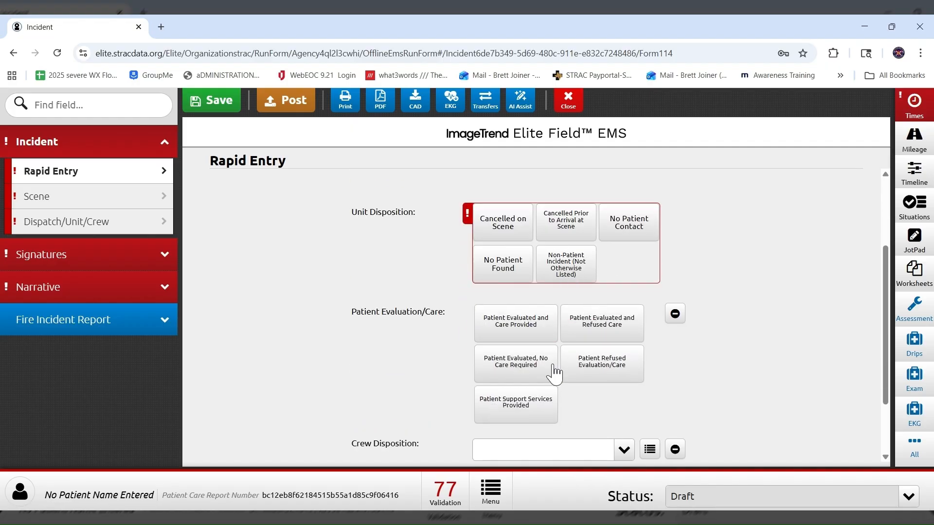
scroll(554, 379, "down", 1)
scroll(559, 374, "down", 1)
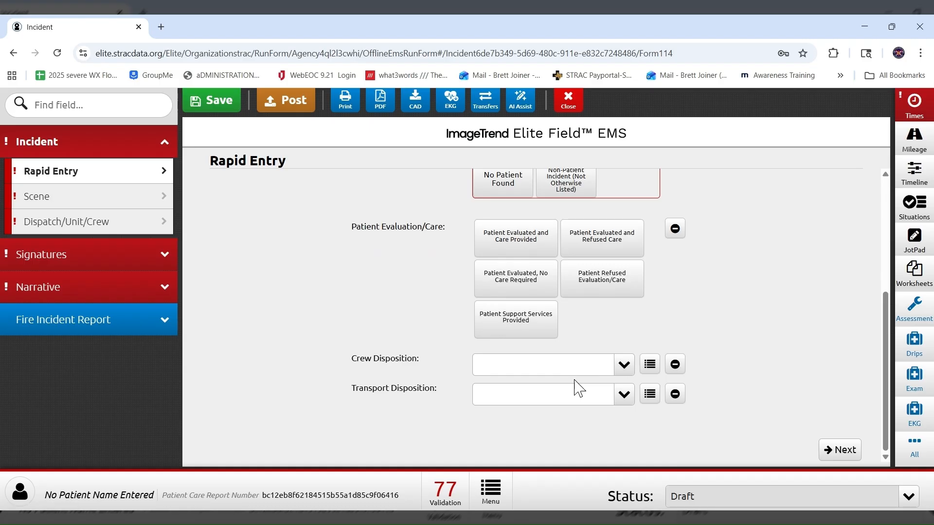
scroll(589, 386, "up", 2)
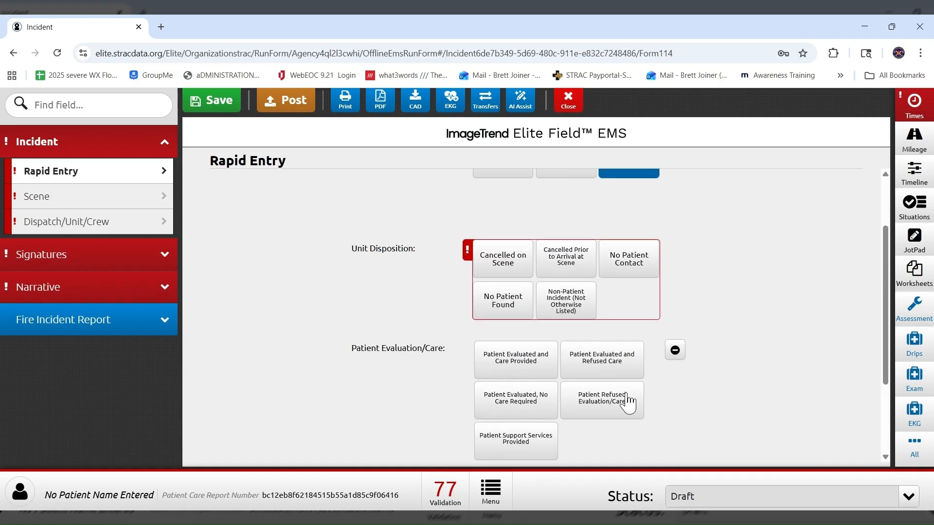
scroll(651, 394, "down", 3)
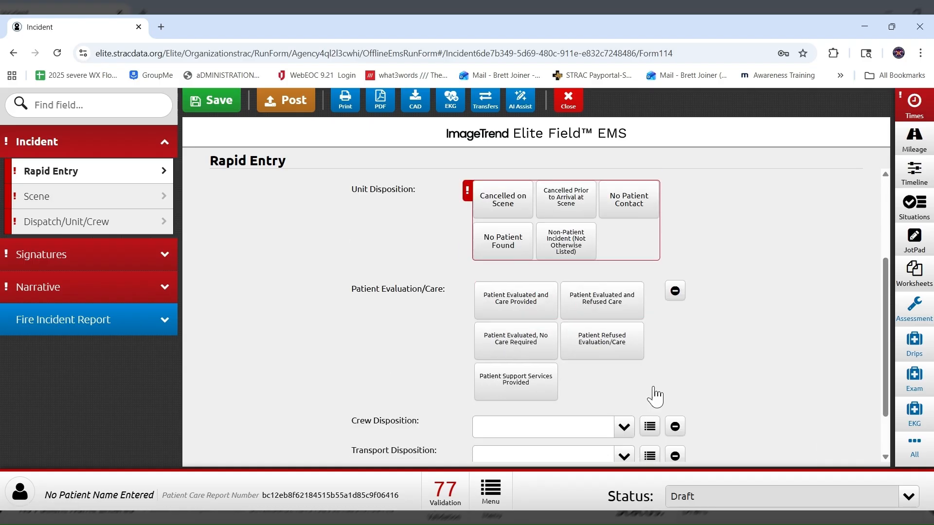
scroll(715, 327, "up", 5)
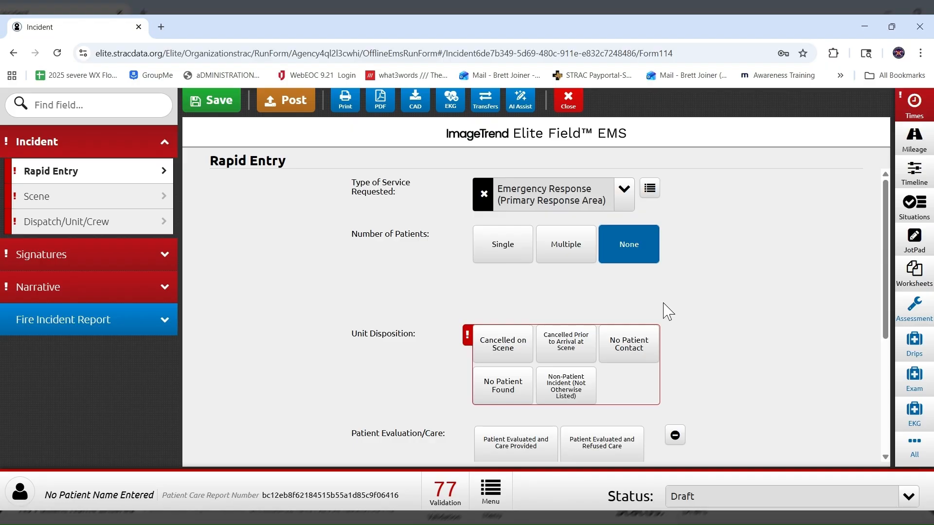
scroll(640, 291, "down", 1)
scroll(636, 305, "up", 1)
Change the Number of Patients to Single to view its fields, and switch it to Multiple
left_click(501, 261)
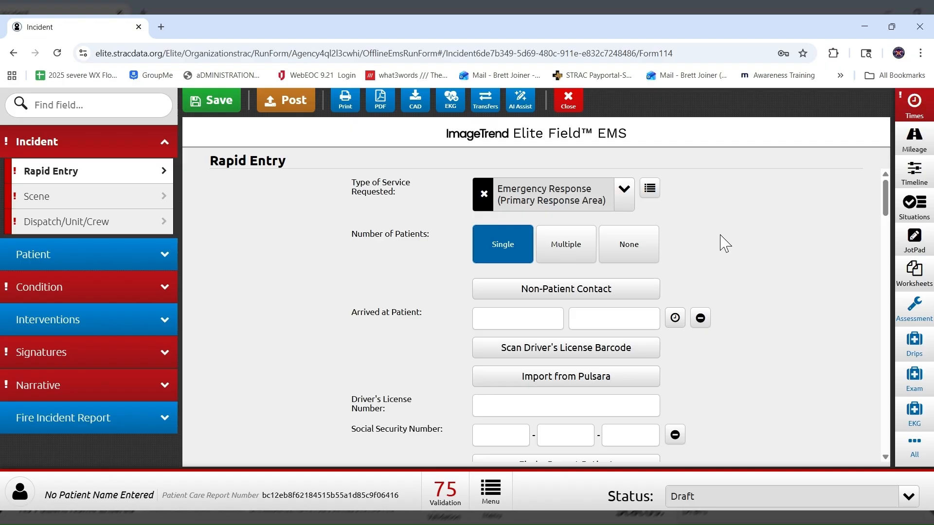
left_click(559, 257)
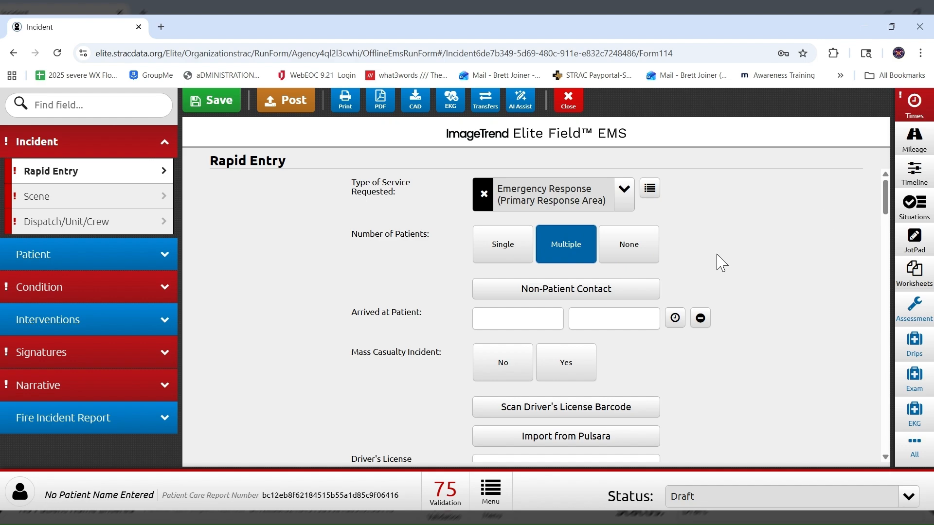
Switch the Number of Patients to Single and back to Multiple to compare whether the Mass Casualty Incident question is offered
scroll(723, 263, "down", 1)
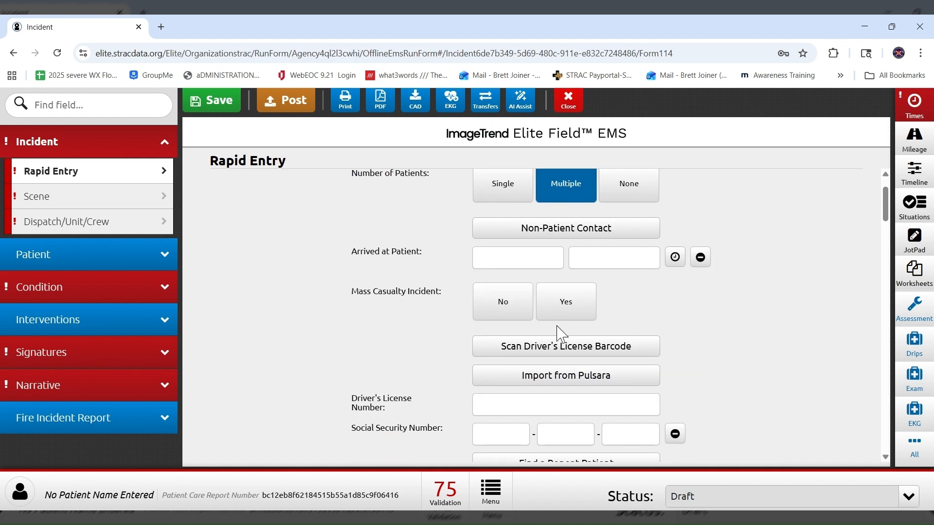
left_click(497, 204)
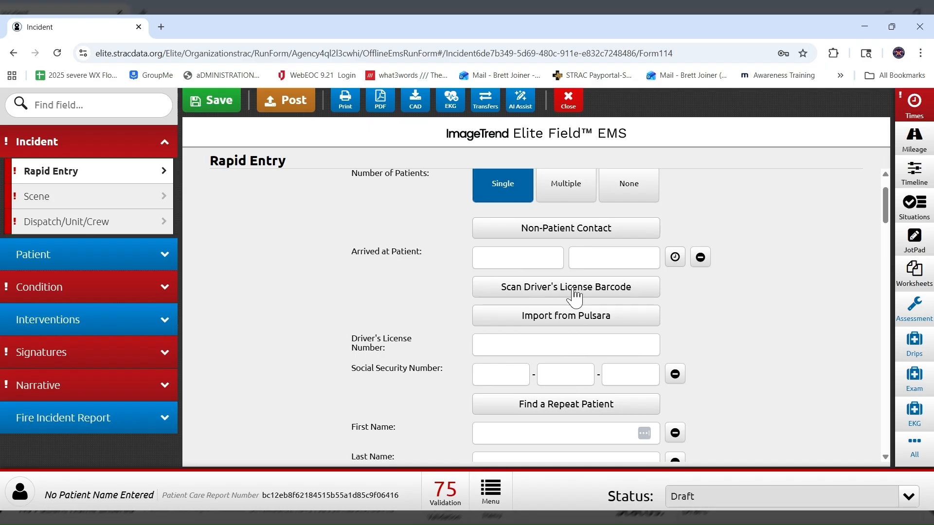
left_click(564, 197)
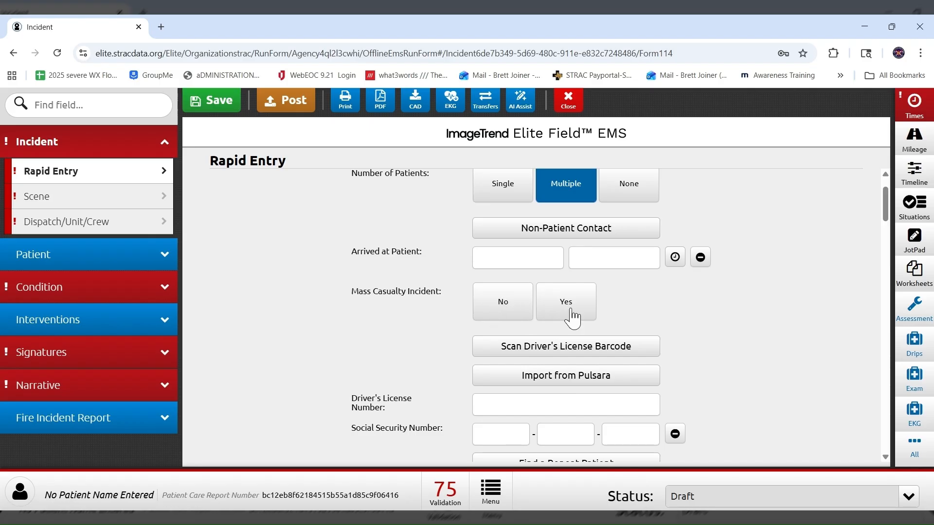
Fill in the first patient's placeholder name with First Name PT and Last Name 1
scroll(711, 292, "down", 1)
scroll(715, 294, "down", 4)
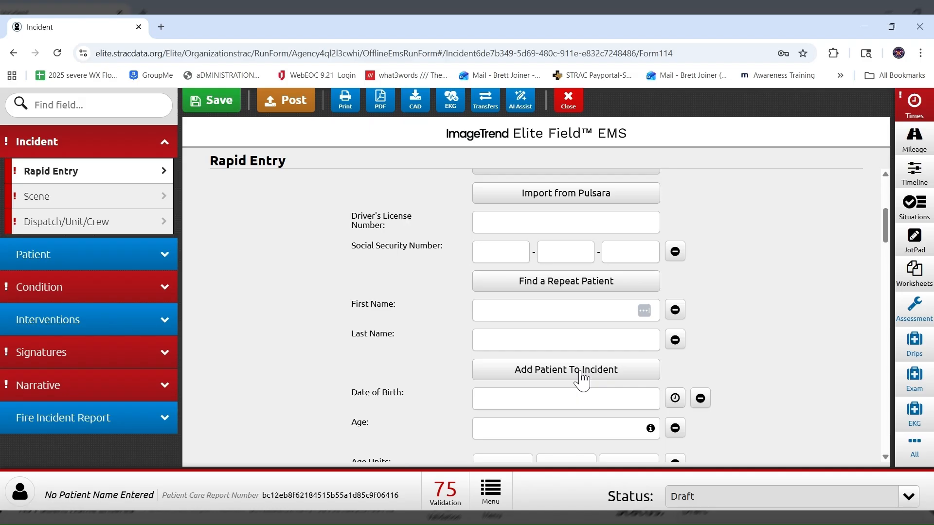
left_click(581, 372)
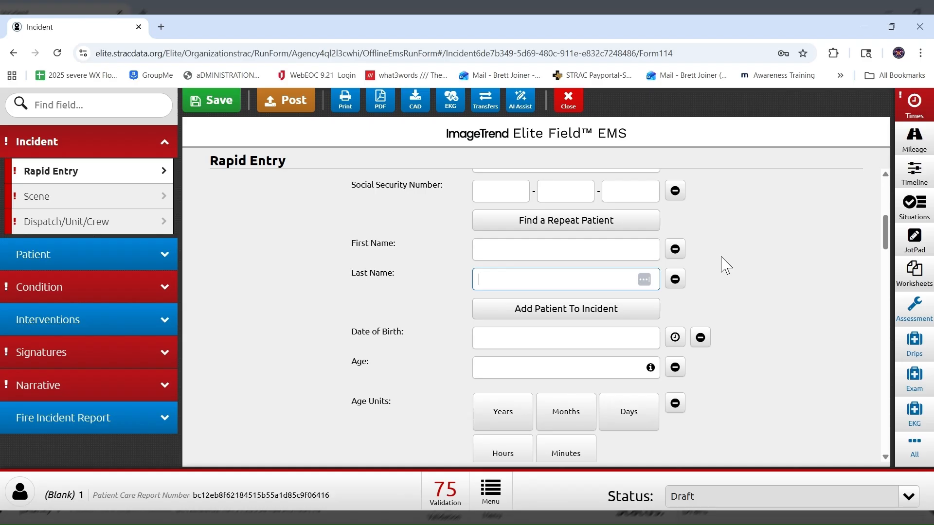
left_click(507, 250)
type("PT")
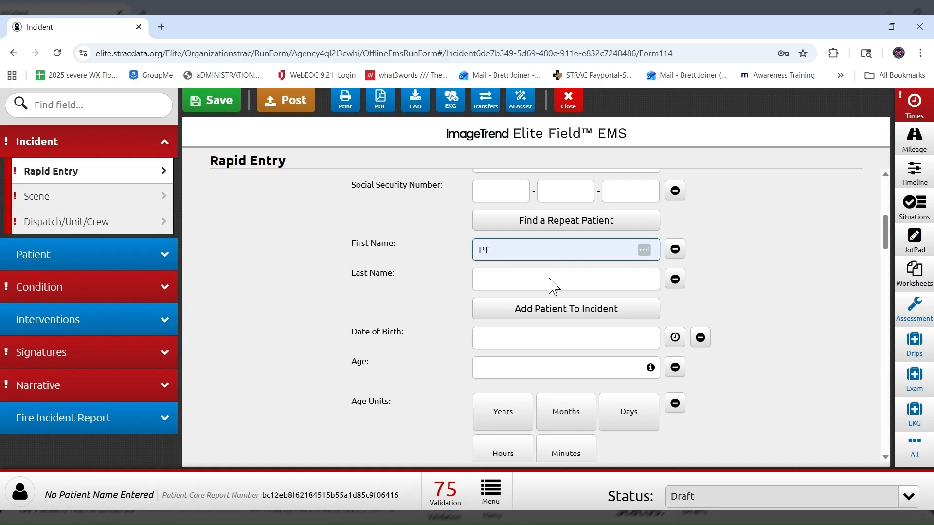
left_click(503, 289)
type("1")
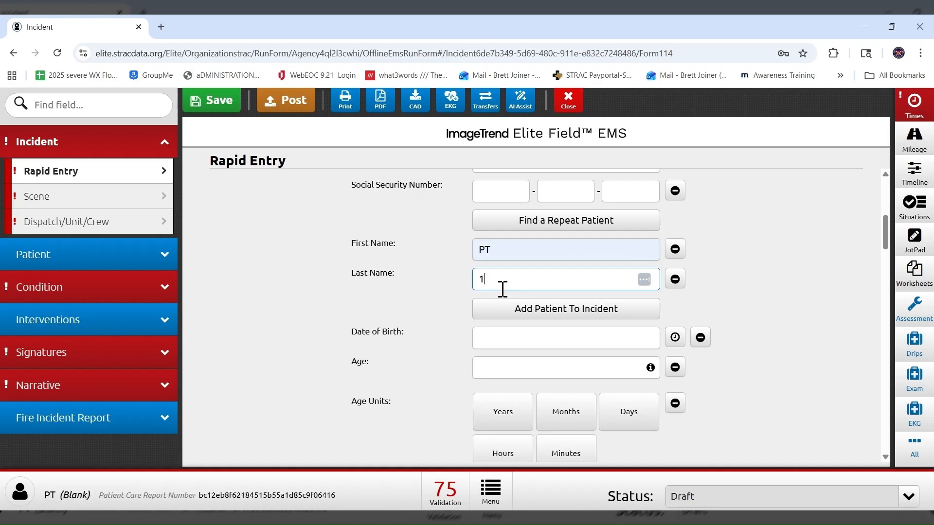
left_click(716, 311)
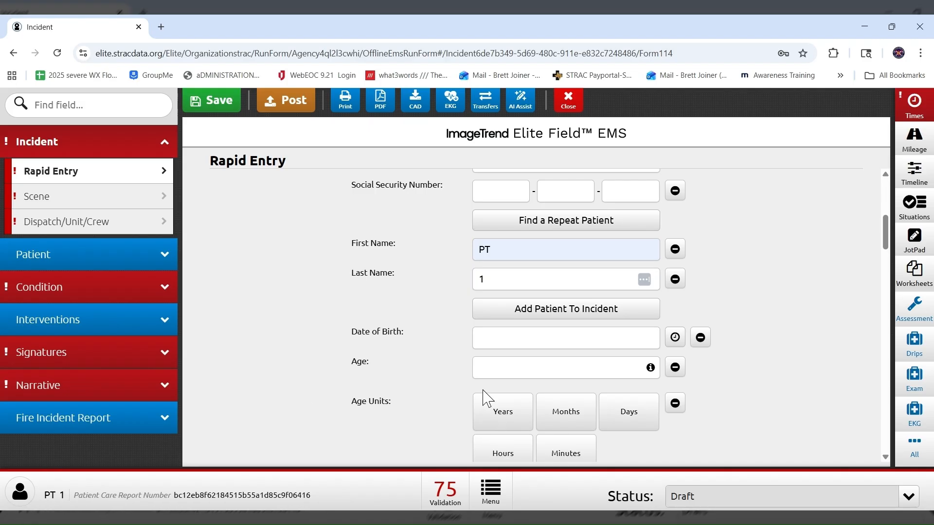
Add an additional patient to the incident and give that record First Name PT and Last Name 2
left_click(575, 316)
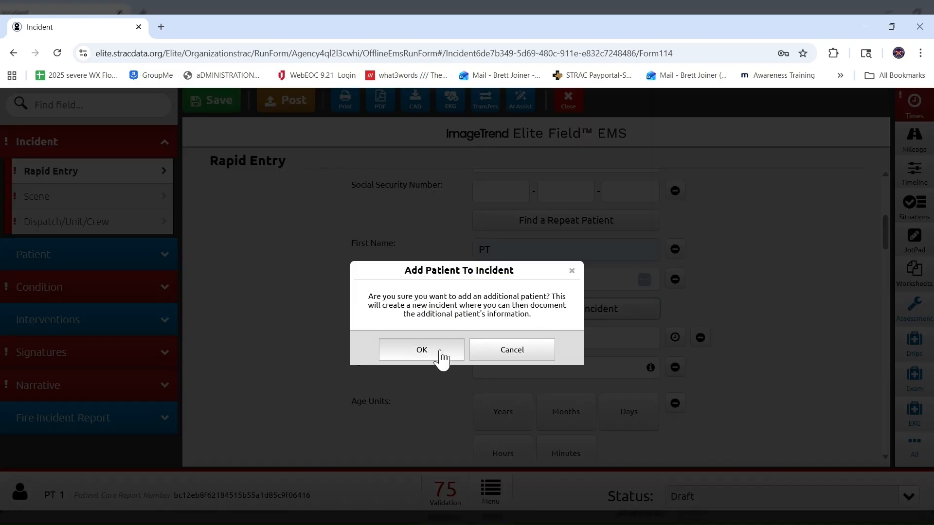
left_click(413, 352)
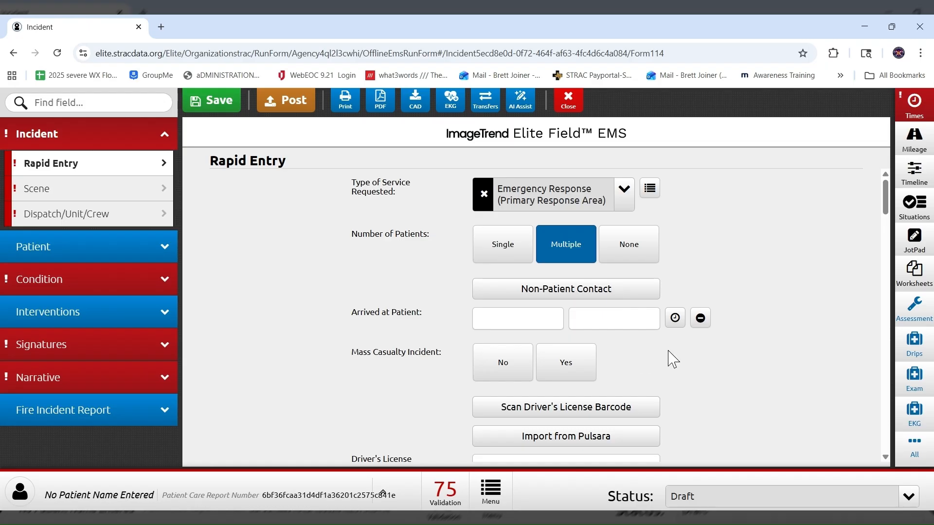
scroll(673, 359, "down", 1)
scroll(690, 356, "down", 1)
scroll(704, 354, "down", 1)
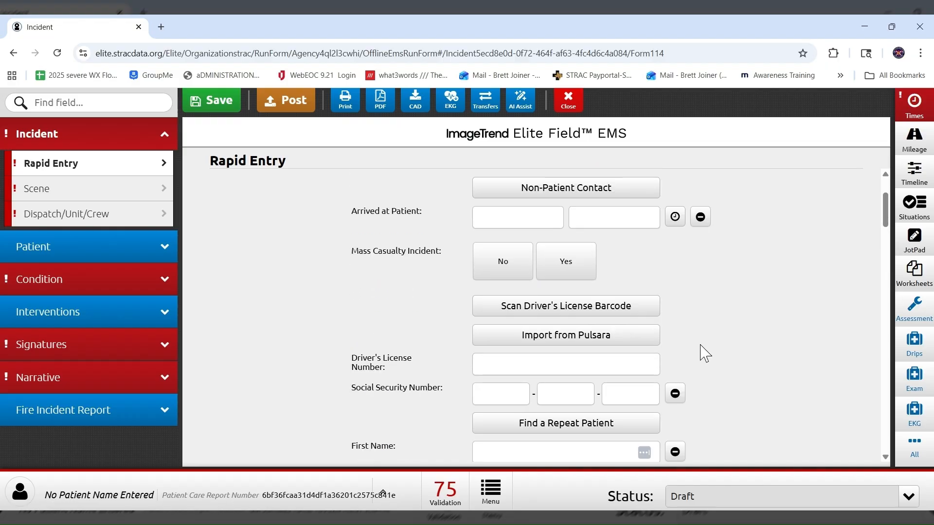
scroll(705, 355, "down", 1)
left_click(548, 368)
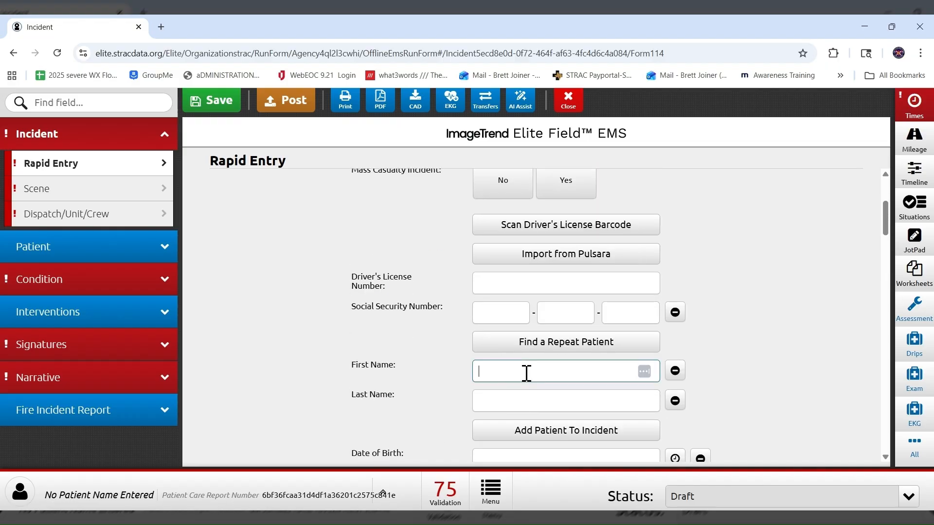
type("PT")
left_click(491, 395)
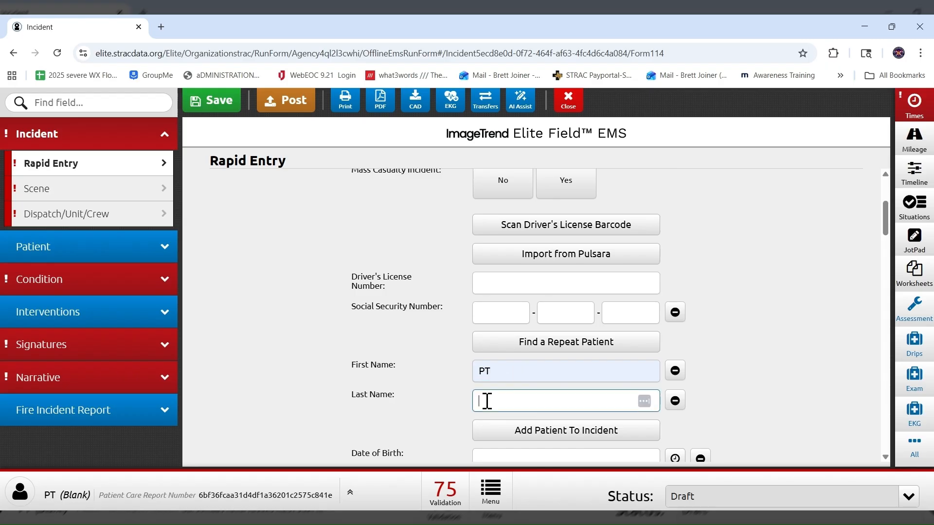
type("2")
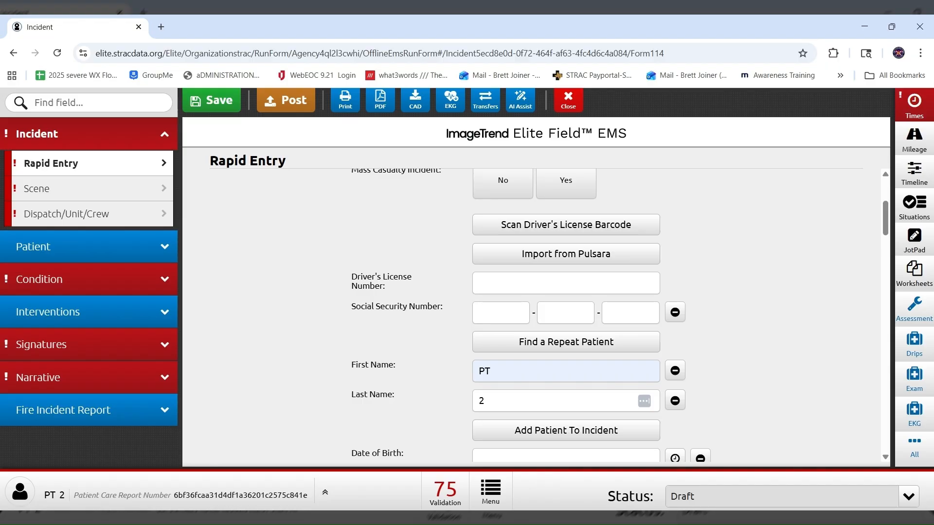
Switch back to the PT 1 patient record and look over its Rapid Entry fields
left_click(326, 493)
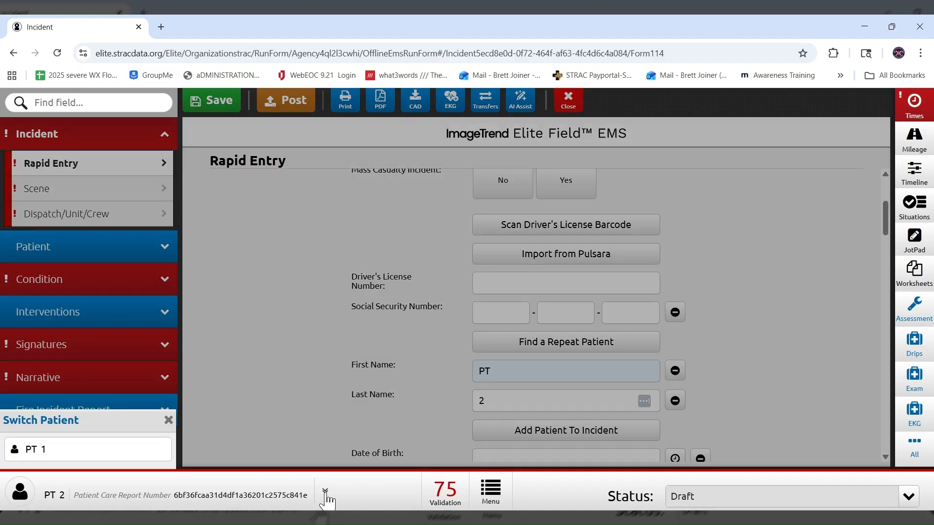
left_click(84, 453)
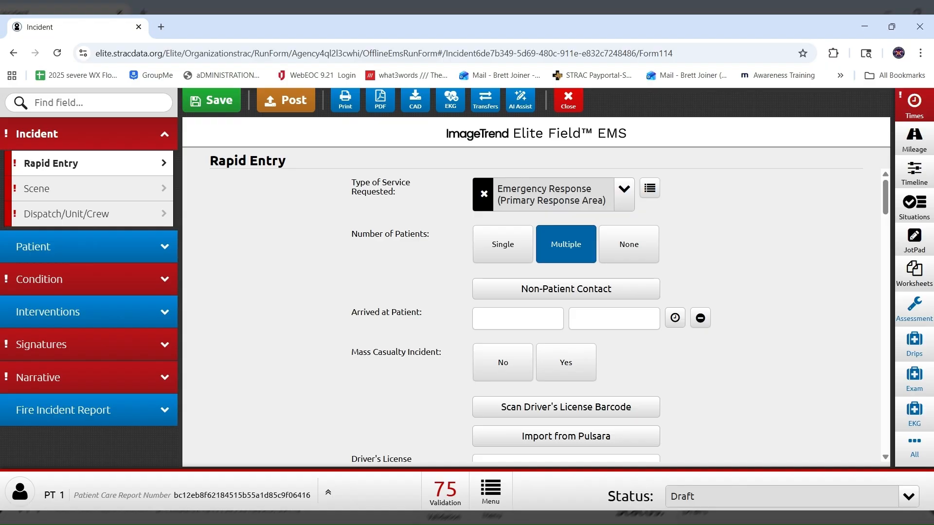
scroll(801, 358, "down", 3)
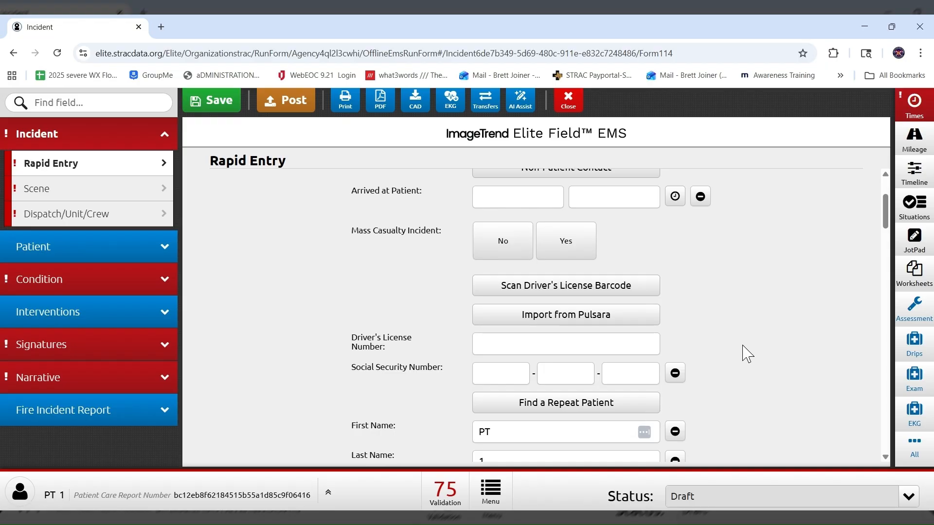
scroll(747, 354, "up", 3)
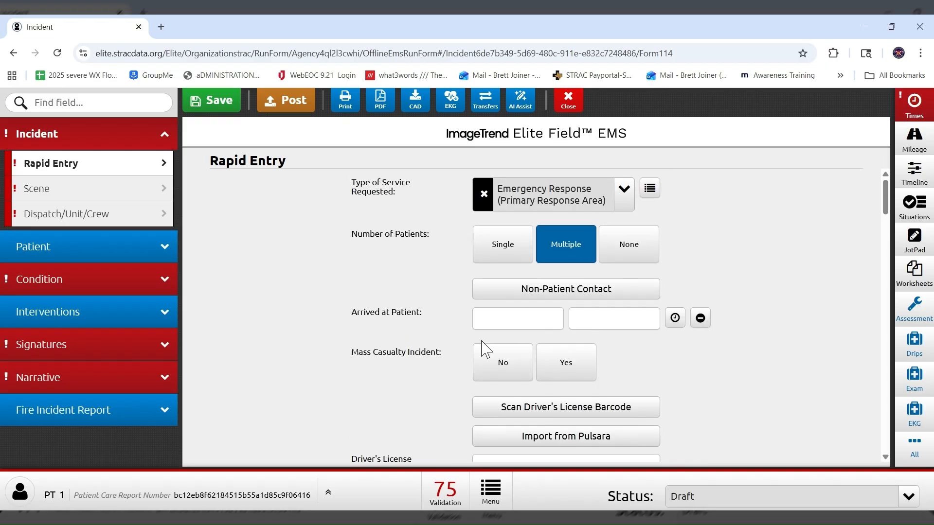
scroll(569, 298, "down", 1)
scroll(576, 313, "down", 1)
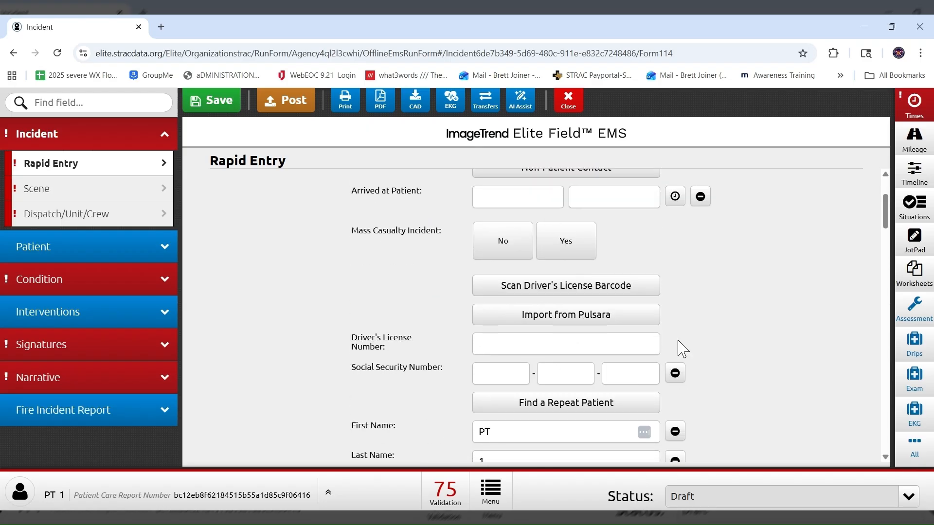
Review the new values proposed by Non-Patient Contact and close the list without applying them
scroll(690, 343, "up", 1)
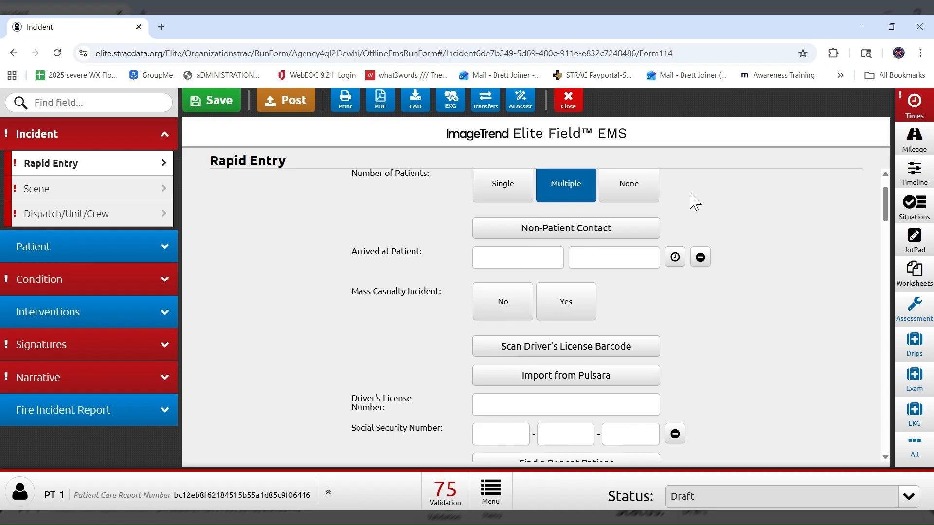
left_click(576, 229)
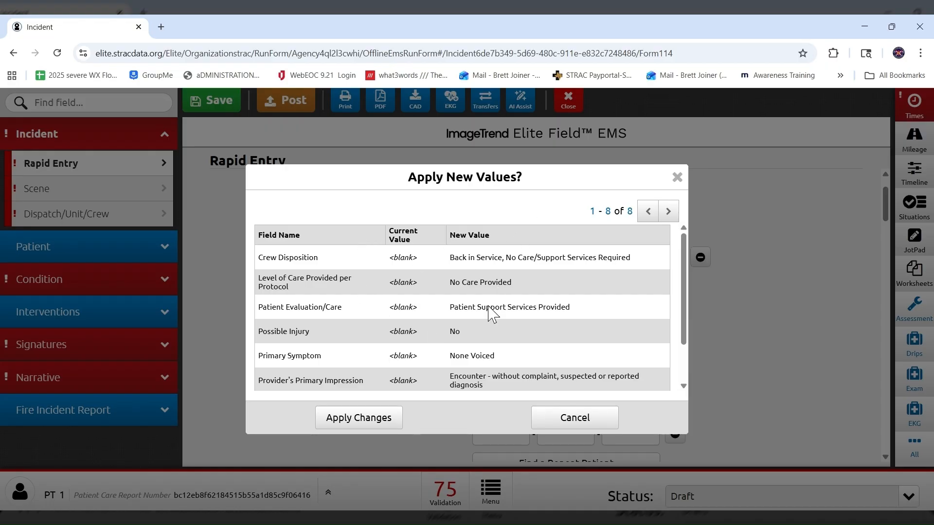
scroll(506, 350, "down", 2)
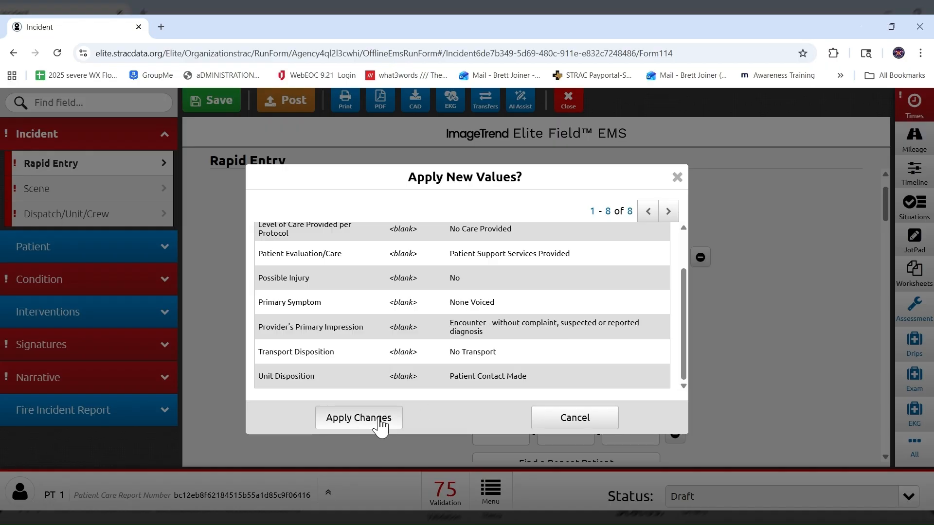
left_click(677, 177)
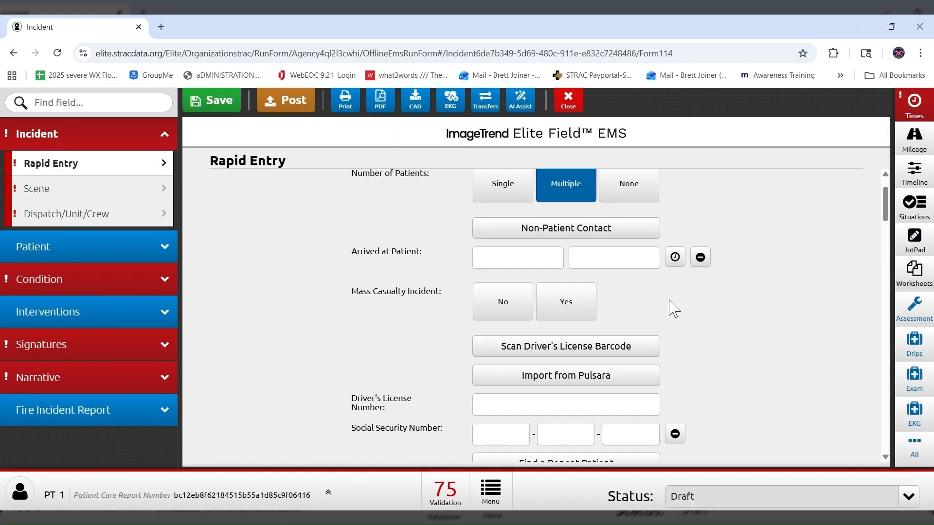
Locate the driver's license scan option, view AI Assist's Add Image option, and close AI Assist without generating values
scroll(778, 314, "down", 2)
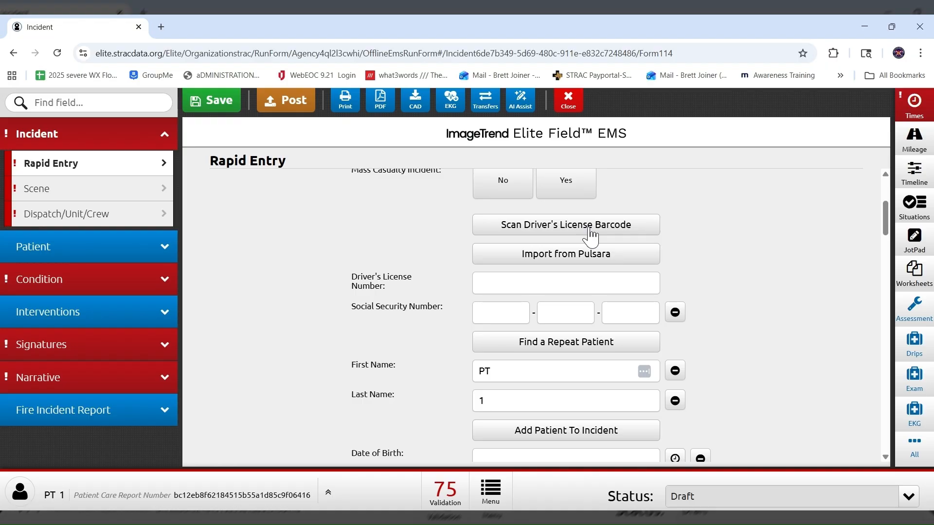
left_click(521, 102)
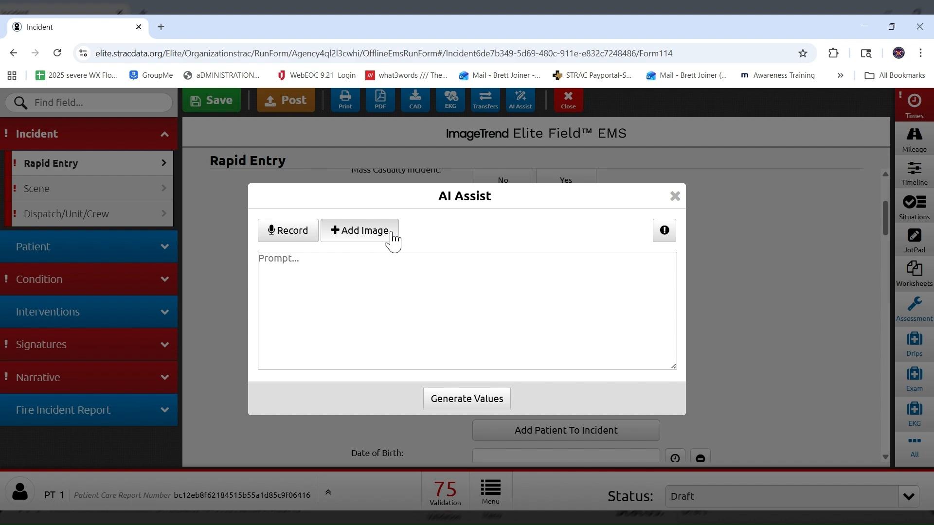
left_click(674, 196)
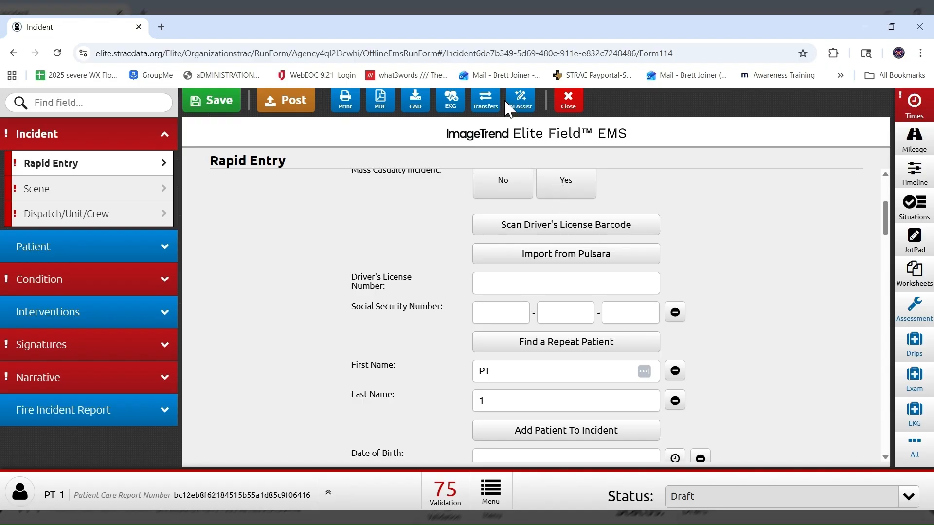
Stamp the Arrived at Patient date and time with the current moment, open the time adjustment controls, and clear the entry
left_click(693, 257)
scroll(697, 265, "down", 1)
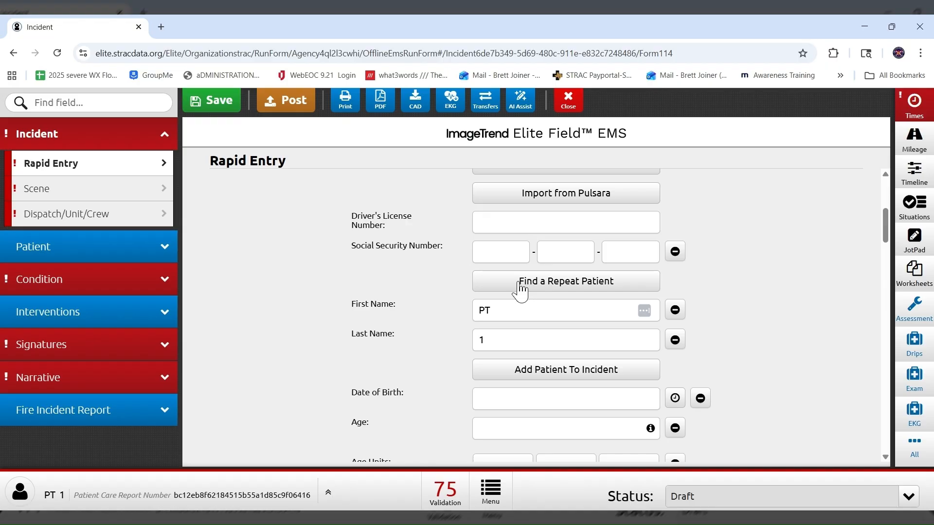
scroll(521, 291, "down", 4)
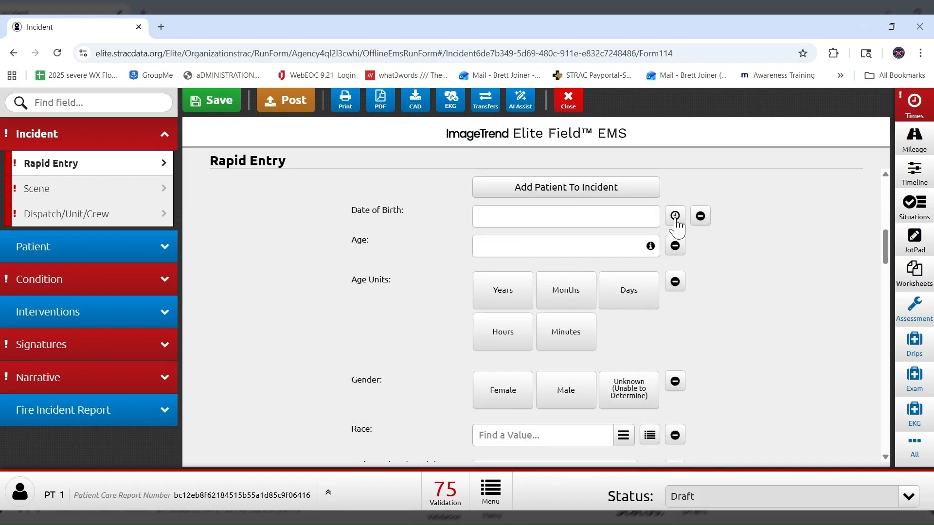
scroll(676, 224, "up", 8)
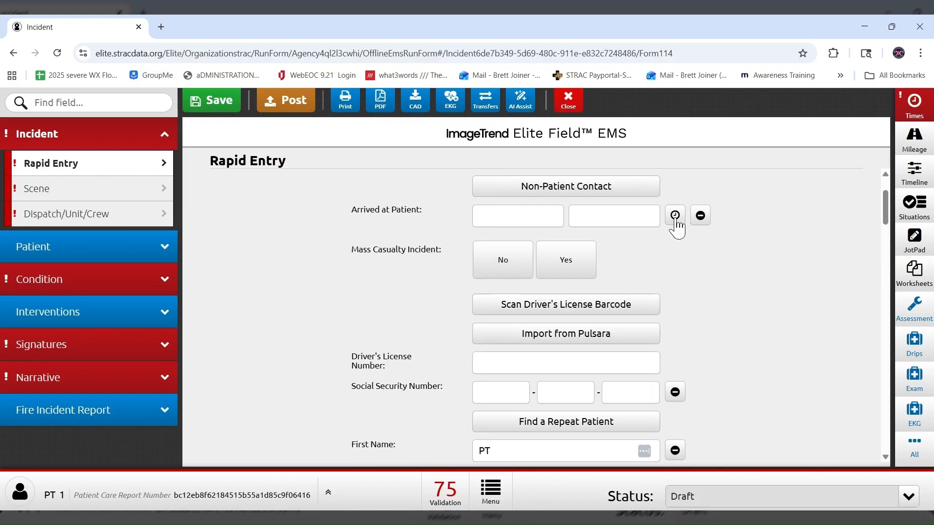
left_click(674, 258)
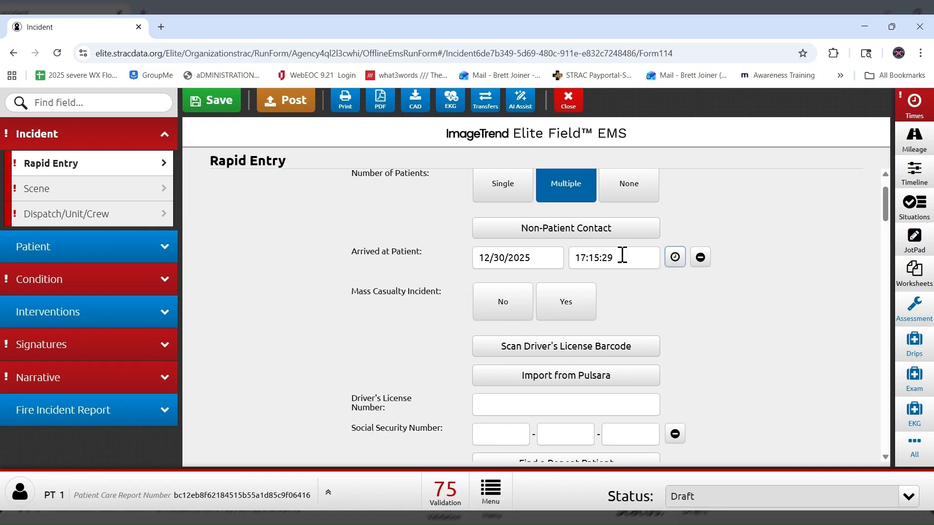
left_click(674, 261)
left_click(634, 257)
scroll(90, 270, "down", 2)
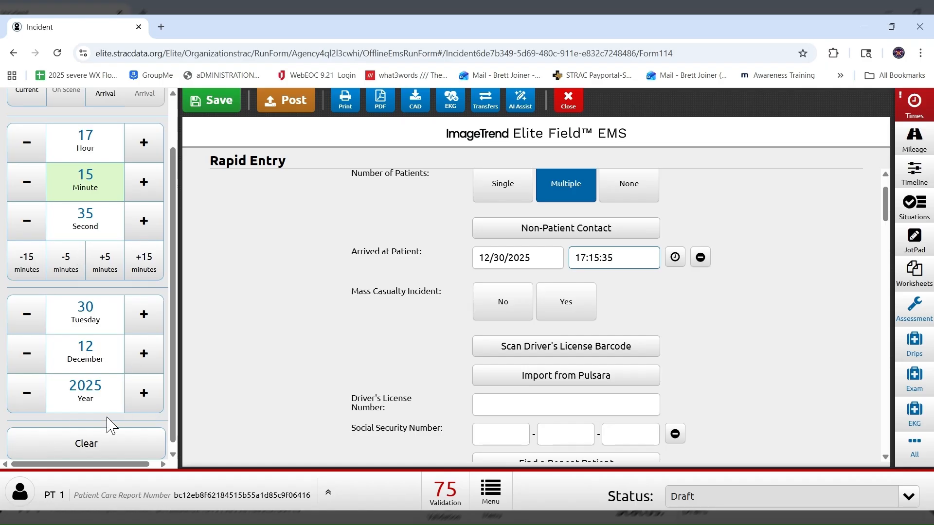
left_click(89, 444)
left_click(222, 331)
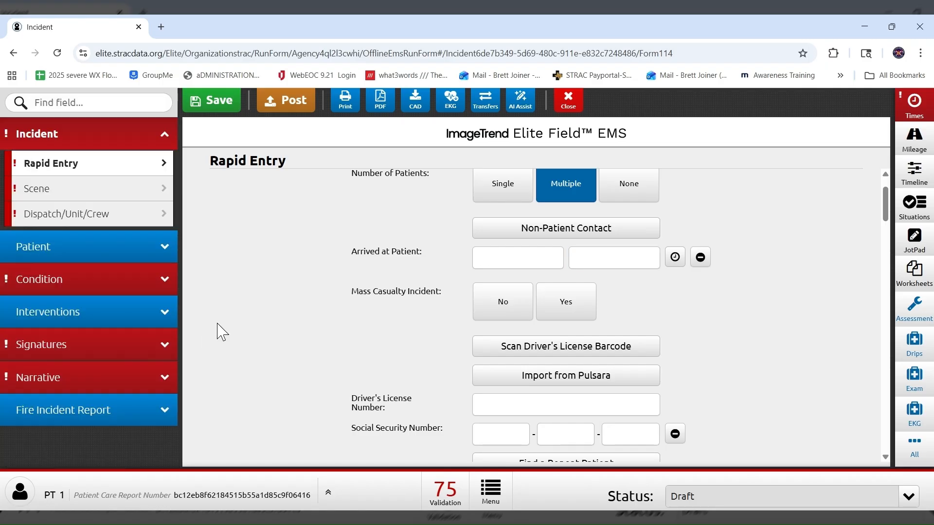
View the Date of Birth entry keypad and leave it without entering a date
scroll(714, 271, "down", 6)
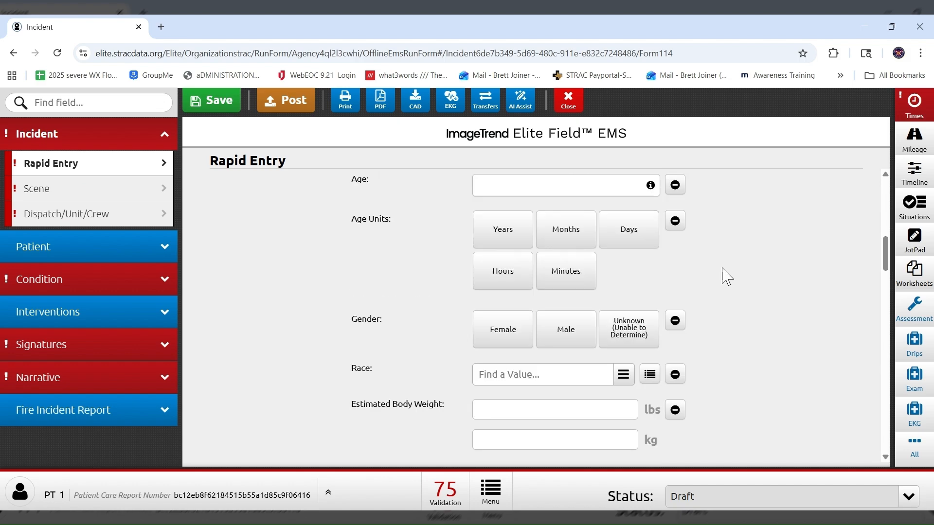
scroll(597, 277, "up", 2)
left_click(596, 277)
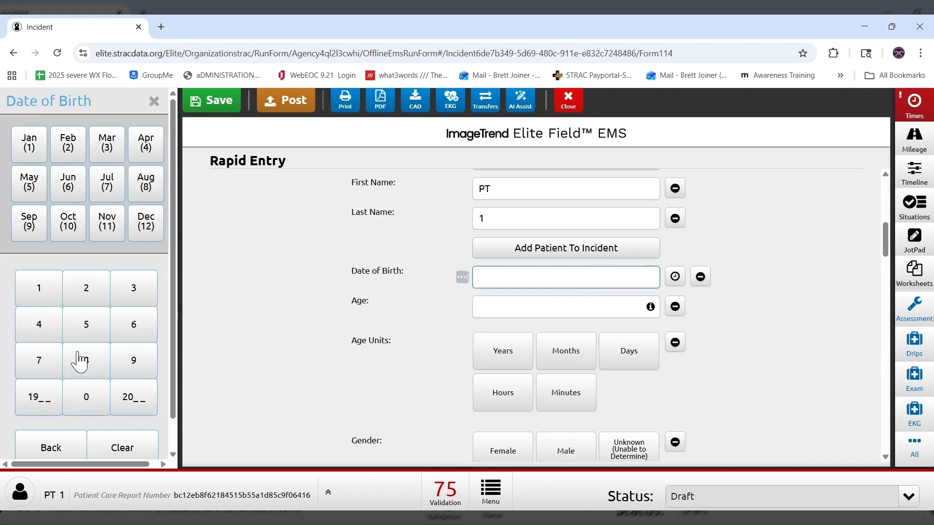
left_click(789, 345)
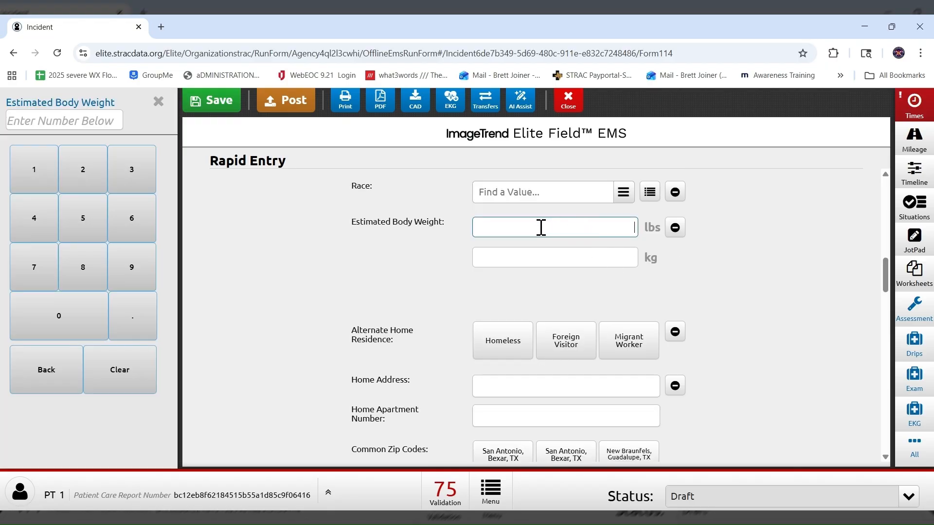
Set the patient's Estimated Body Weight to 157 lbs
type("1")
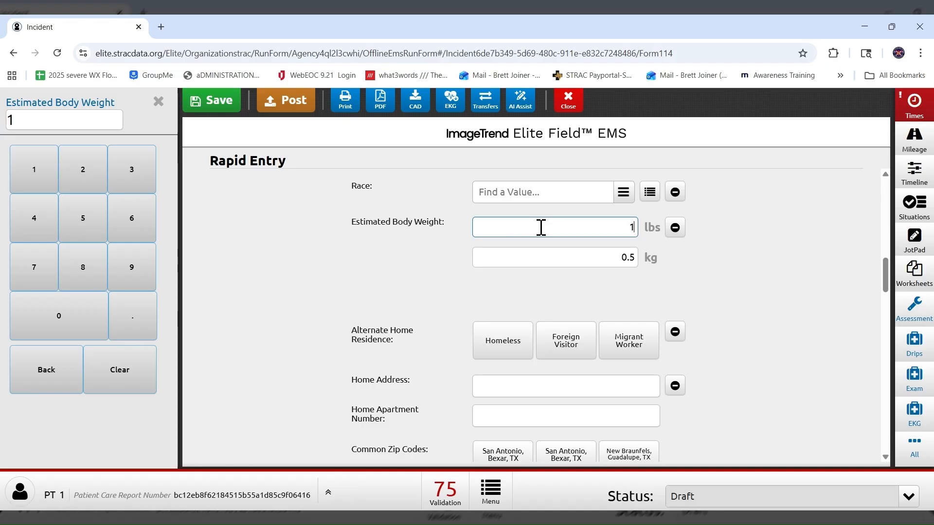
type("57")
left_click(710, 276)
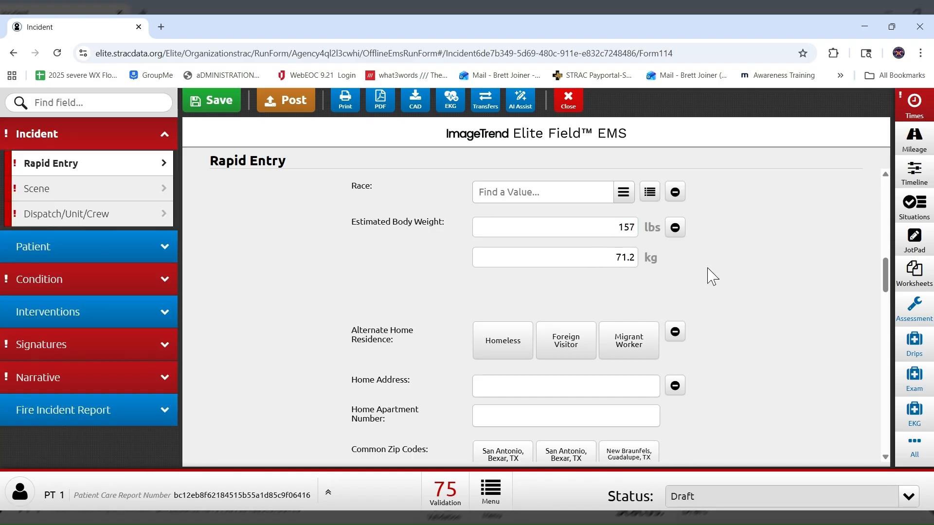
Review the Rapid Entry fields for alternate residence, home address, common zip codes, phone numbers and complaints
scroll(715, 276, "down", 4)
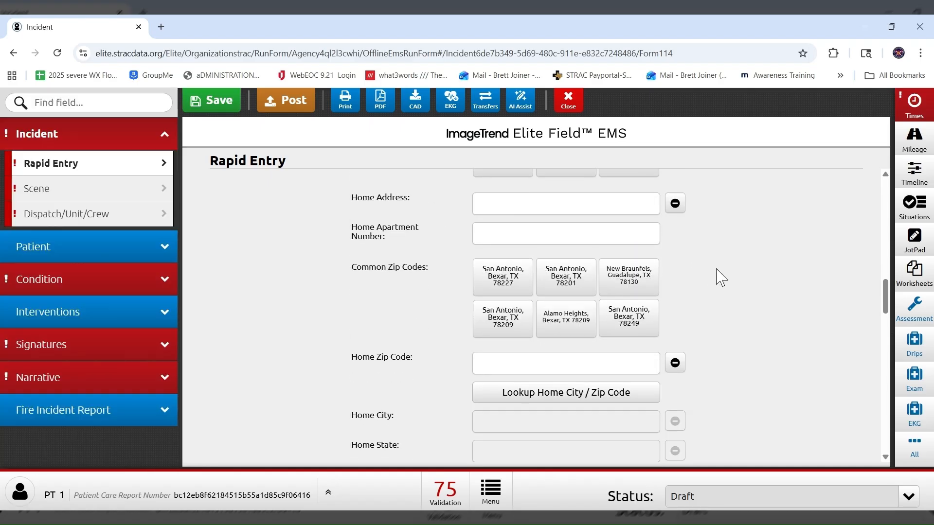
scroll(720, 277, "up", 2)
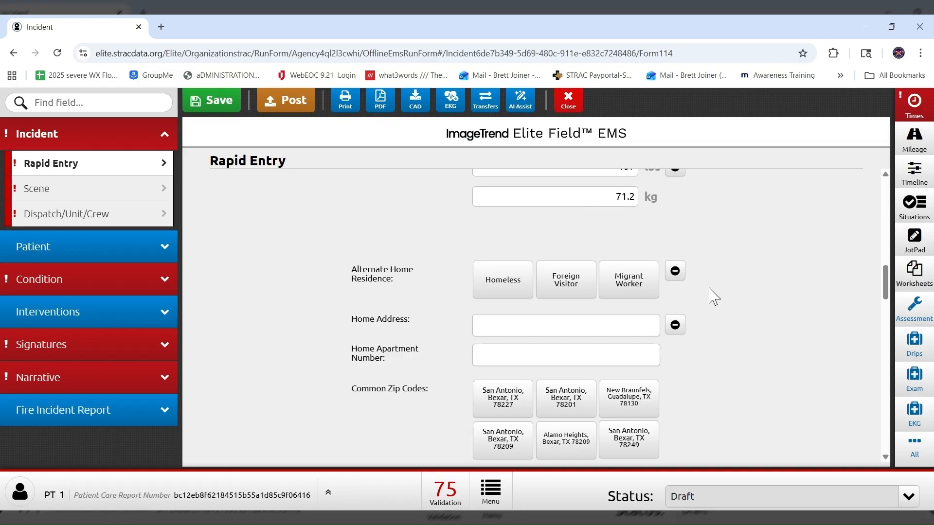
scroll(713, 296, "down", 1)
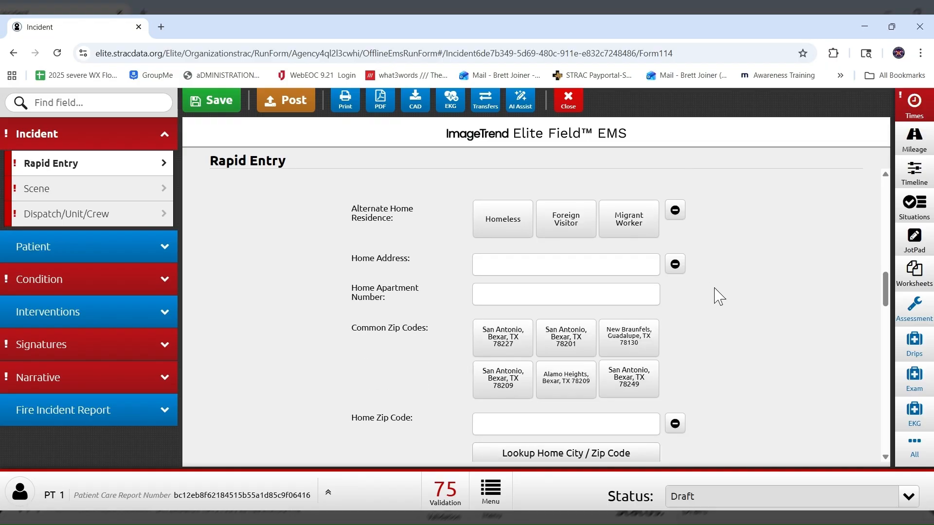
scroll(719, 295, "down", 3)
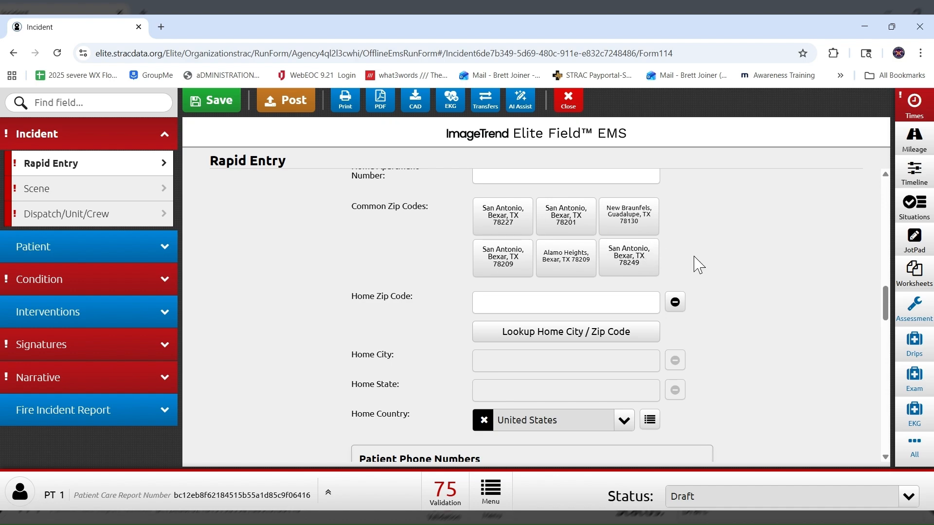
scroll(701, 265, "down", 6)
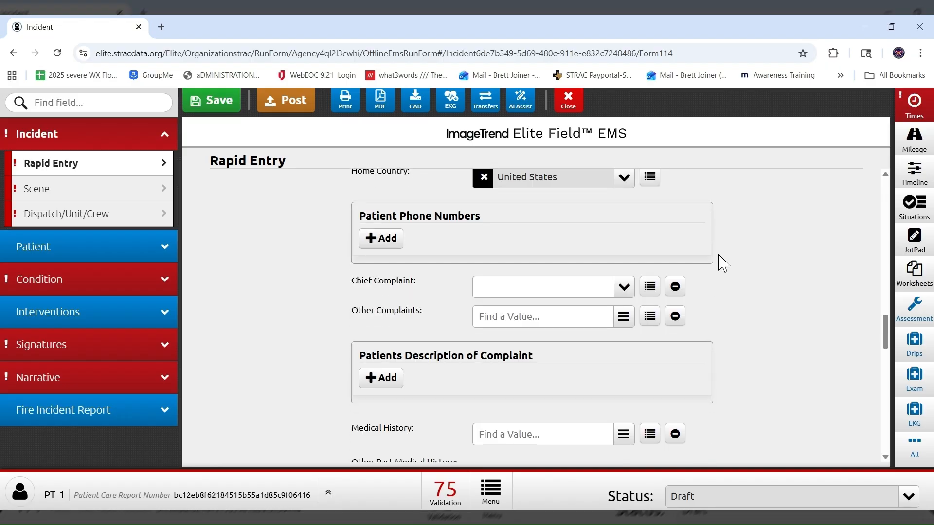
scroll(723, 263, "down", 1)
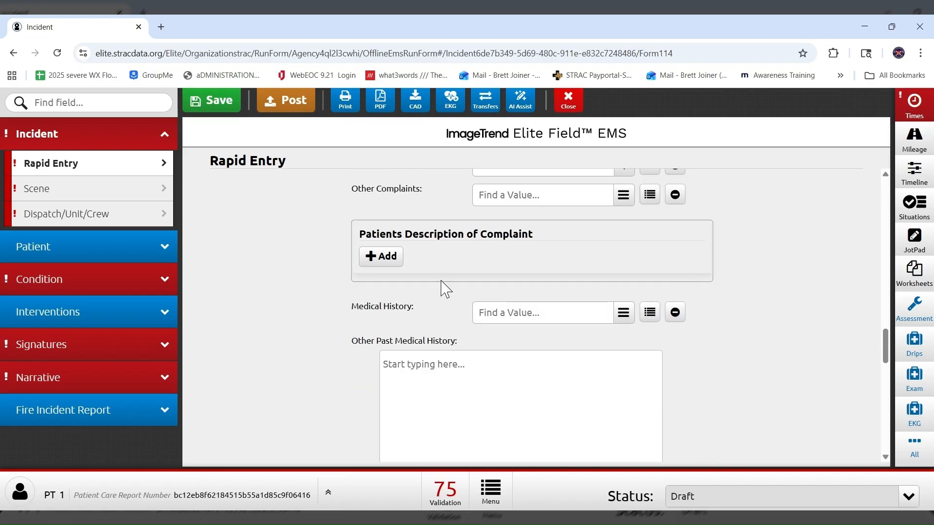
scroll(730, 306, "down", 2)
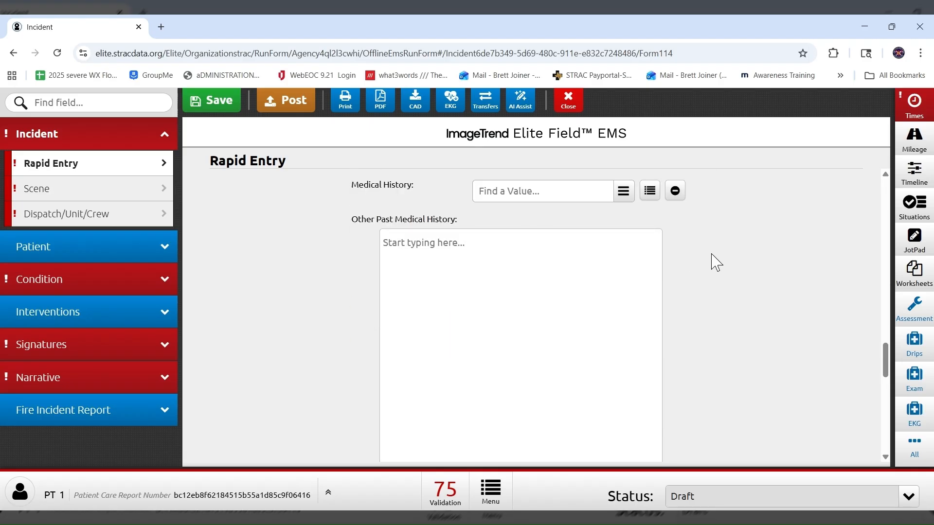
Add cocaine abuse, nicotine dependence, Asperger's, manic episodes and moderate intellectual disabilities to Medical History, removing the Blood - Amyloidosis selection
left_click(624, 191)
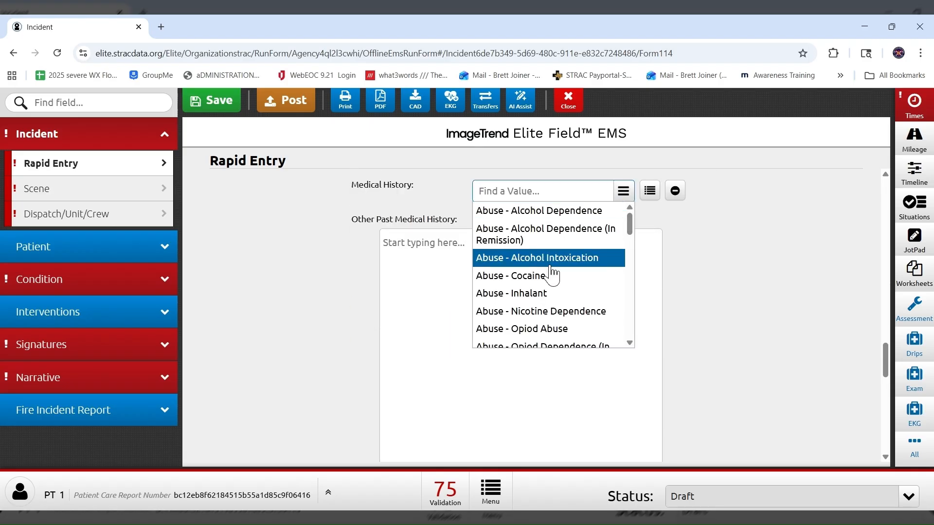
left_click(533, 282)
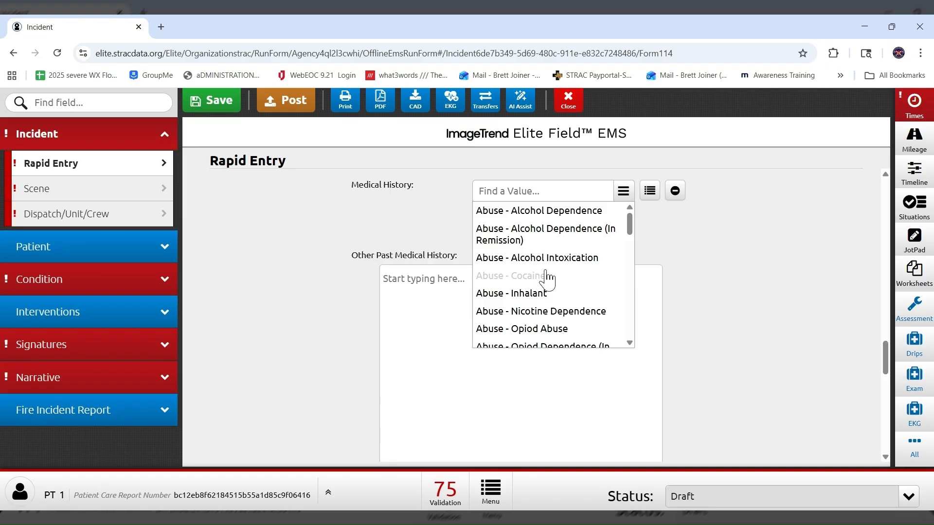
left_click(551, 311)
scroll(553, 312, "down", 5)
left_click(524, 309)
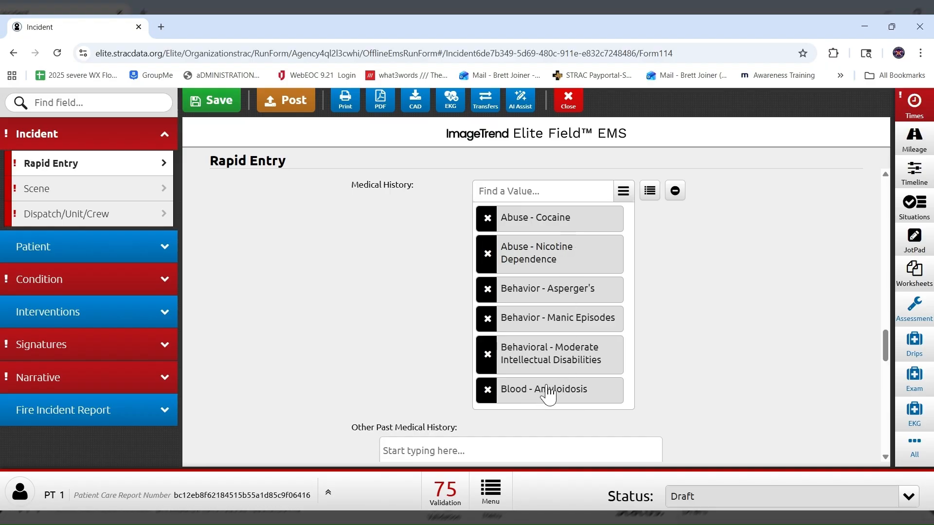
left_click(490, 390)
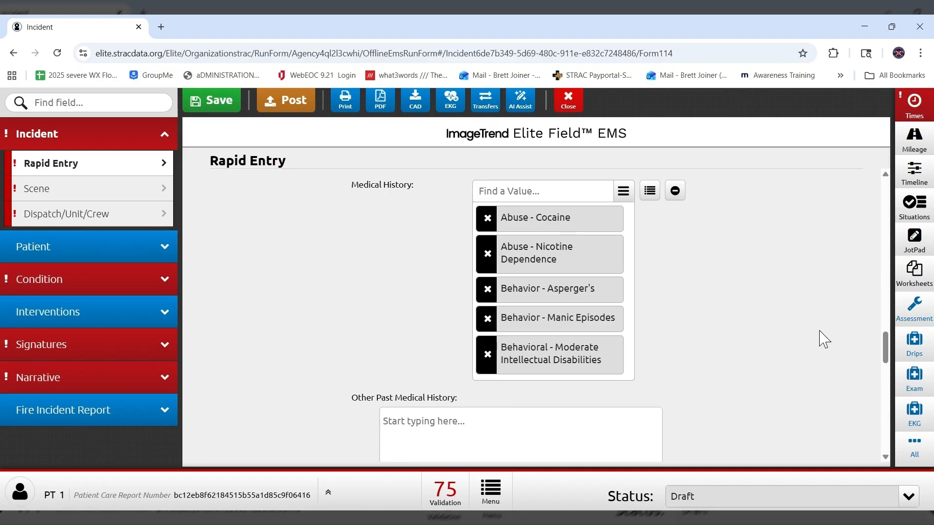
Enter COPD as free text under Other Past Medical History
scroll(712, 326, "down", 3)
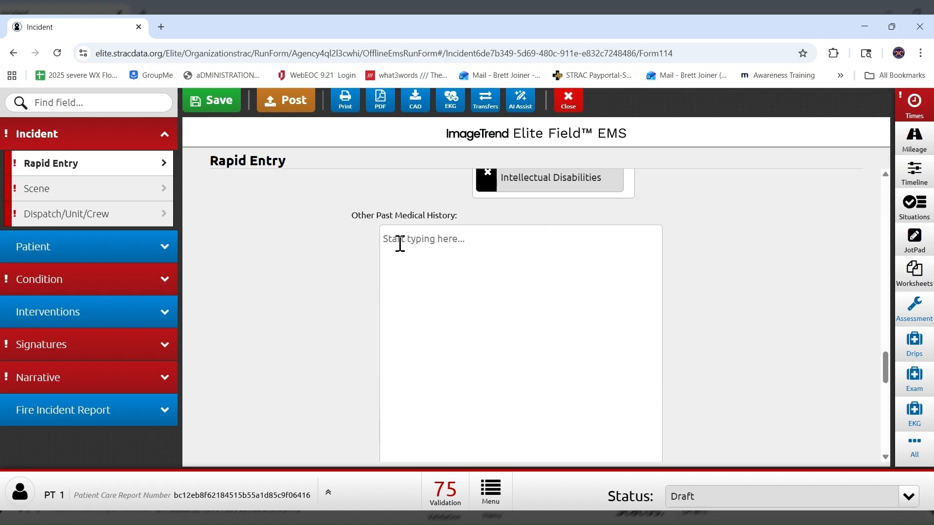
type("COPD")
Add 5-Hydroxytryptophan to Current Medications from the full list of values and close the list
scroll(694, 272, "down", 5)
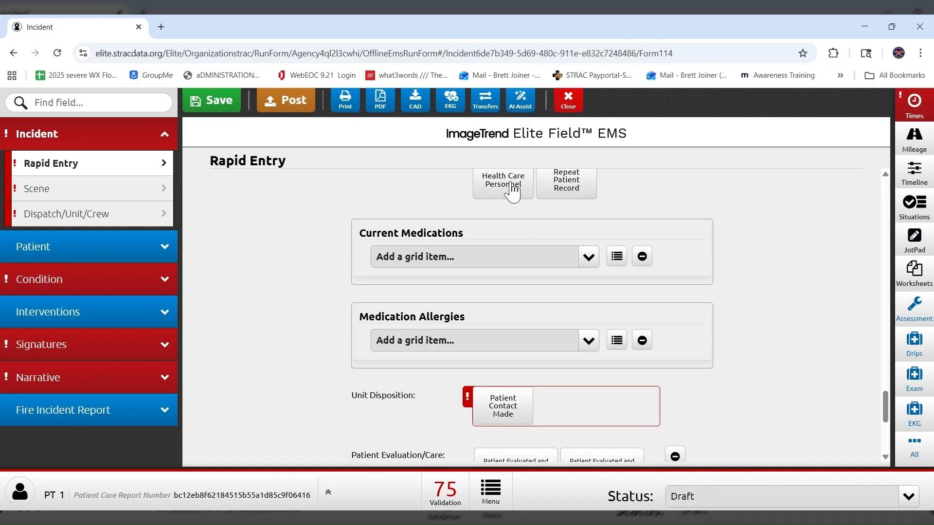
left_click(617, 256)
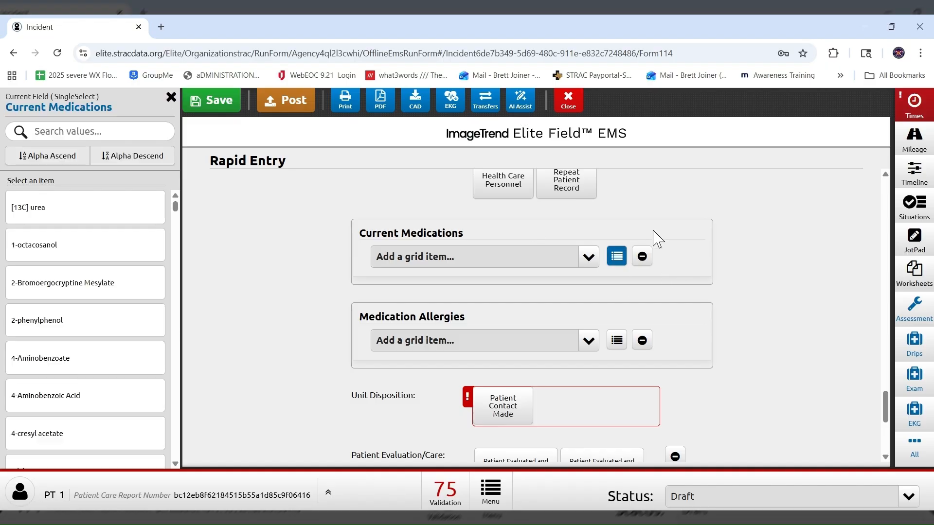
scroll(80, 326, "down", 6)
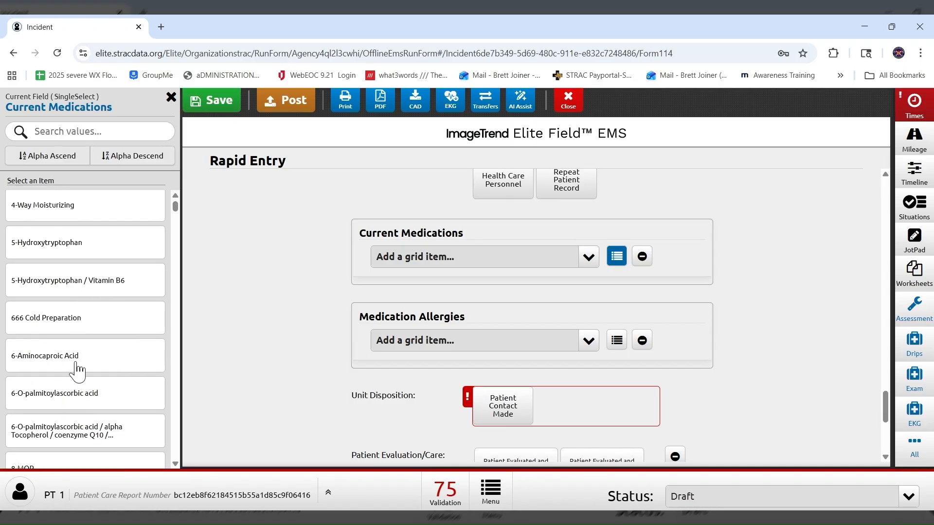
left_click(49, 247)
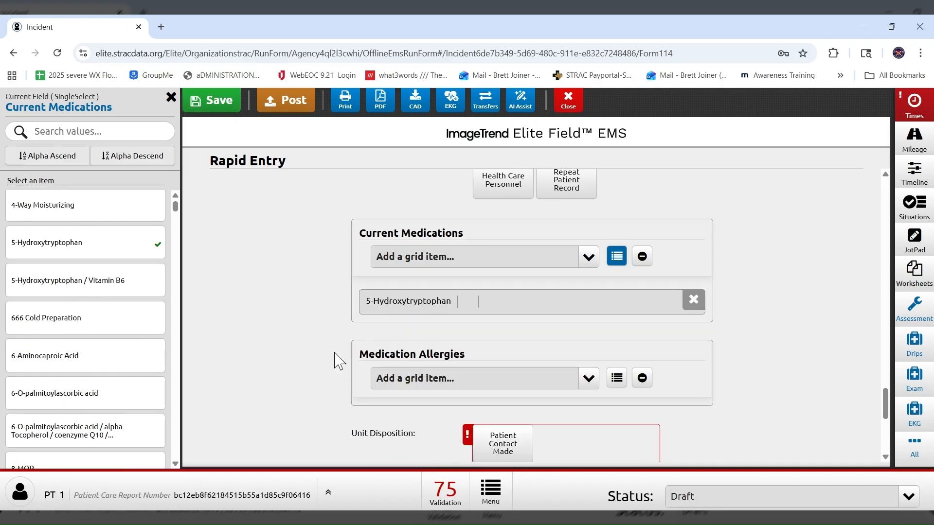
left_click(762, 287)
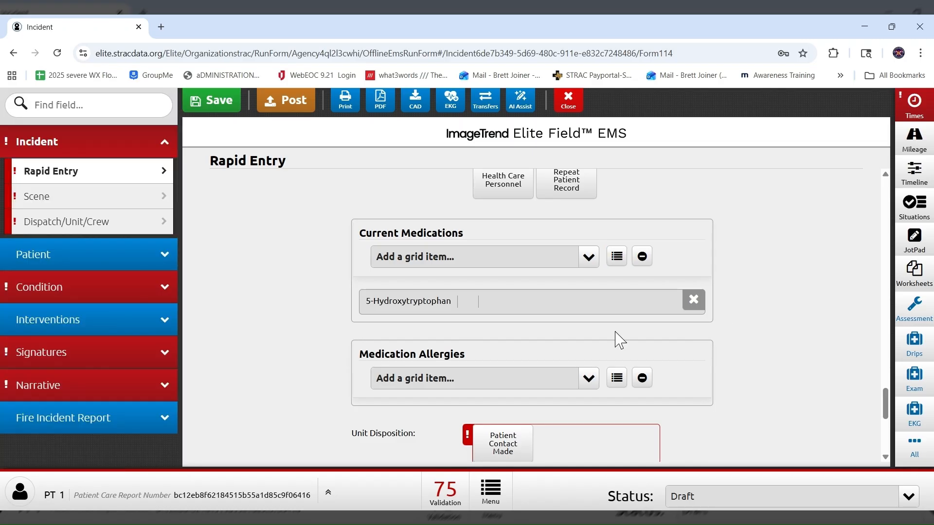
Open the 5-Hydroxytryptophan medication entry, view its description and dose fields, and close it without adding details
left_click(410, 304)
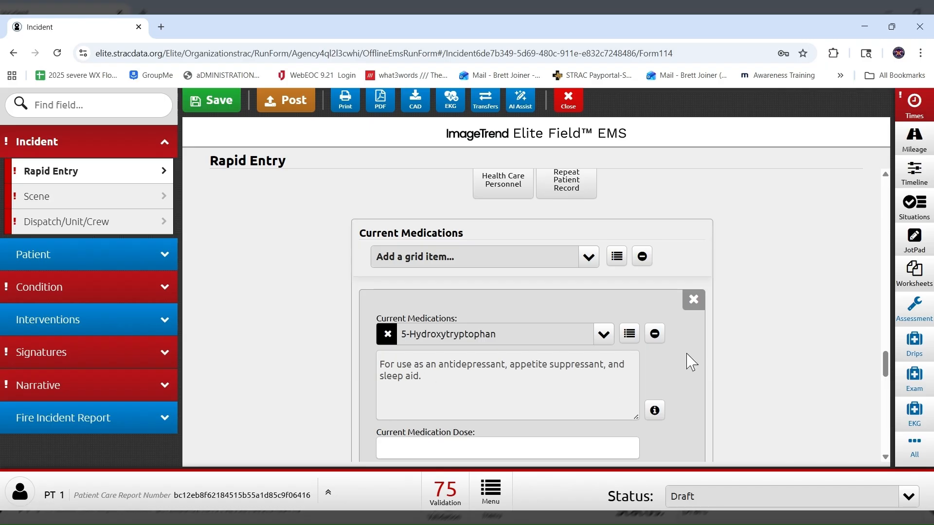
scroll(699, 362, "down", 4)
scroll(684, 354, "down", 5)
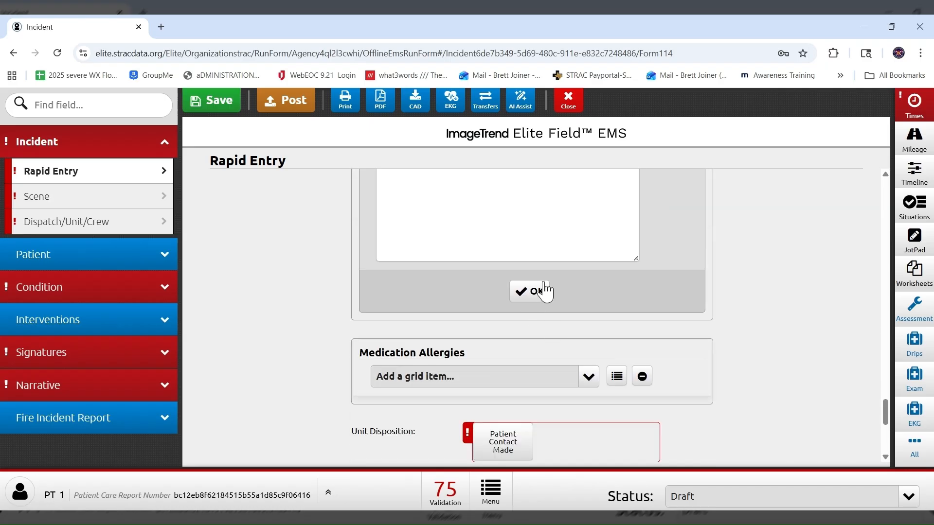
left_click(540, 290)
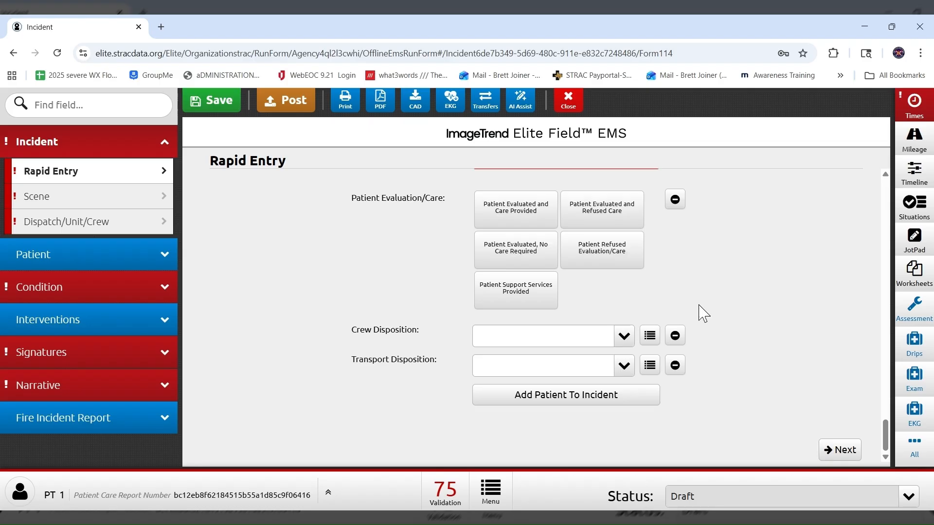
Record No Known Drug Allergy for Medication Allergies using the field's exception values
scroll(761, 277, "up", 3)
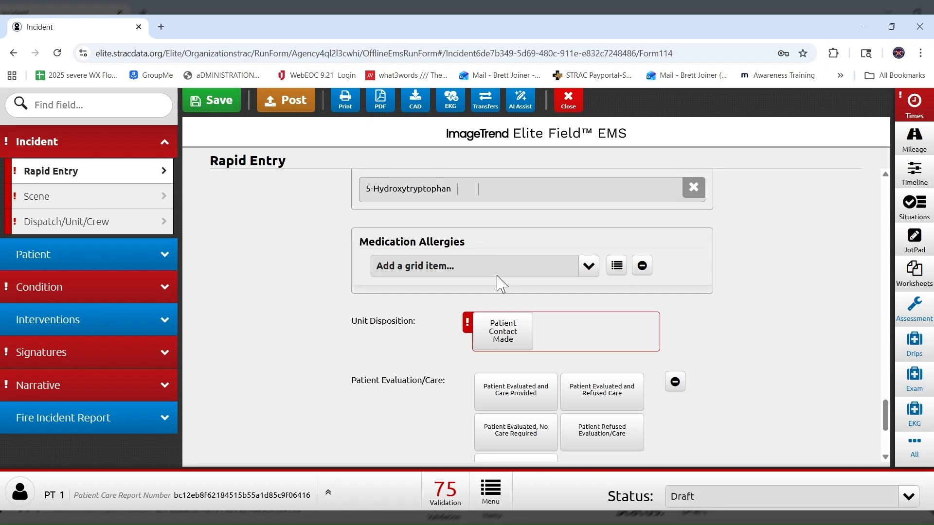
left_click(642, 266)
left_click(642, 268)
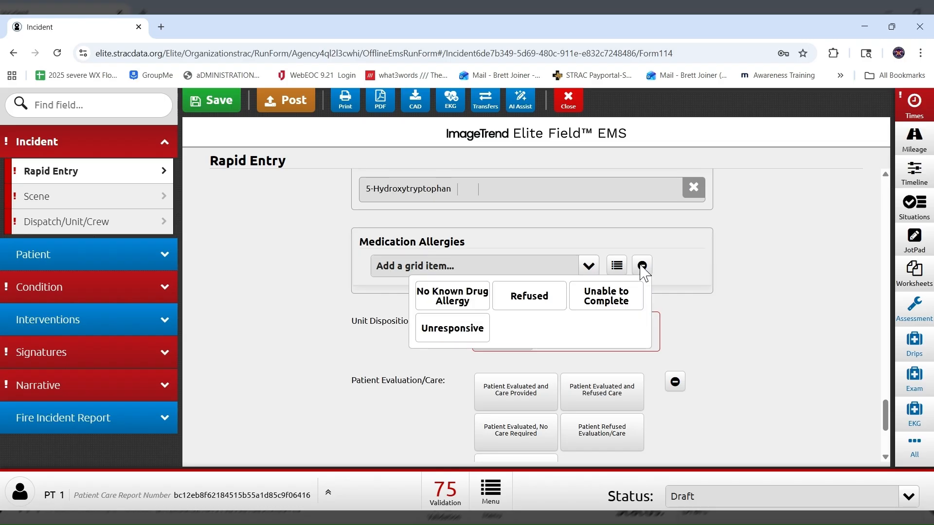
left_click(475, 304)
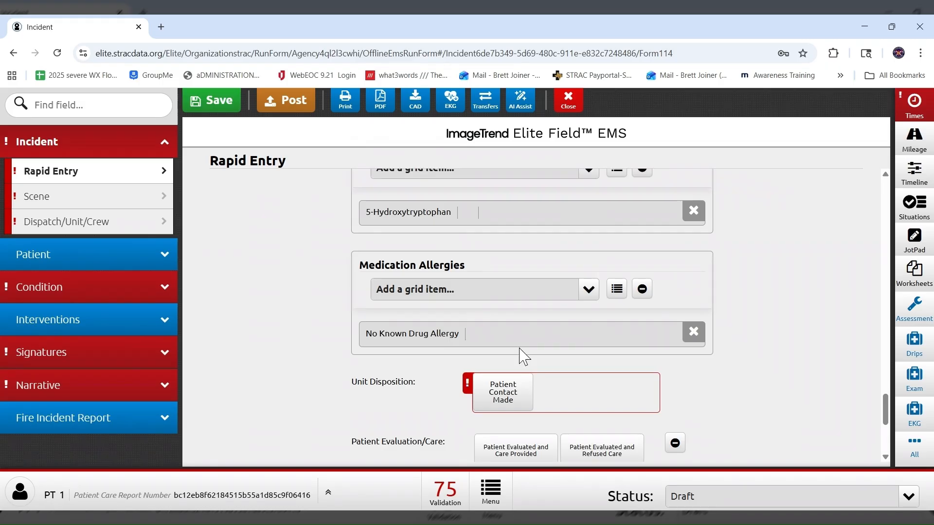
Review the Unit Disposition, Patient Evaluation/Care, Crew Disposition and Transport Disposition fields at the end of Rapid Entry
scroll(506, 353, "down", 1)
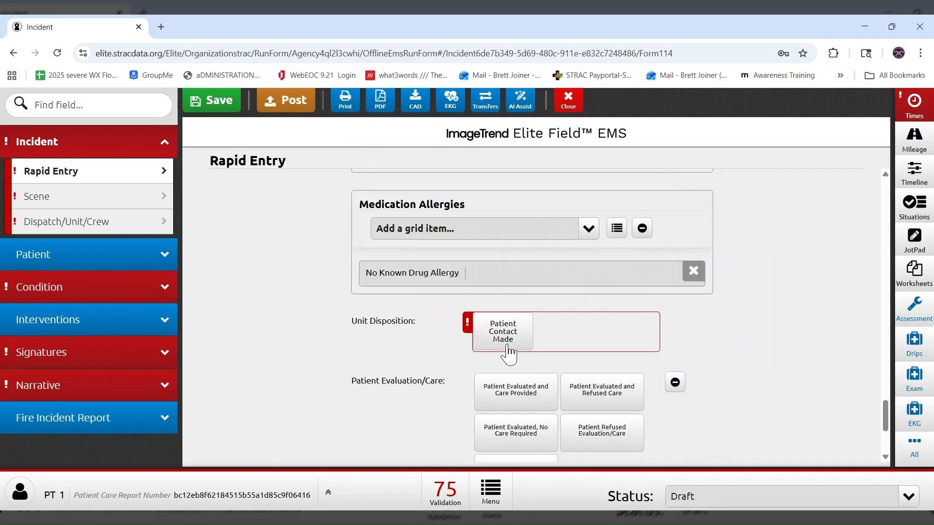
scroll(503, 335, "down", 1)
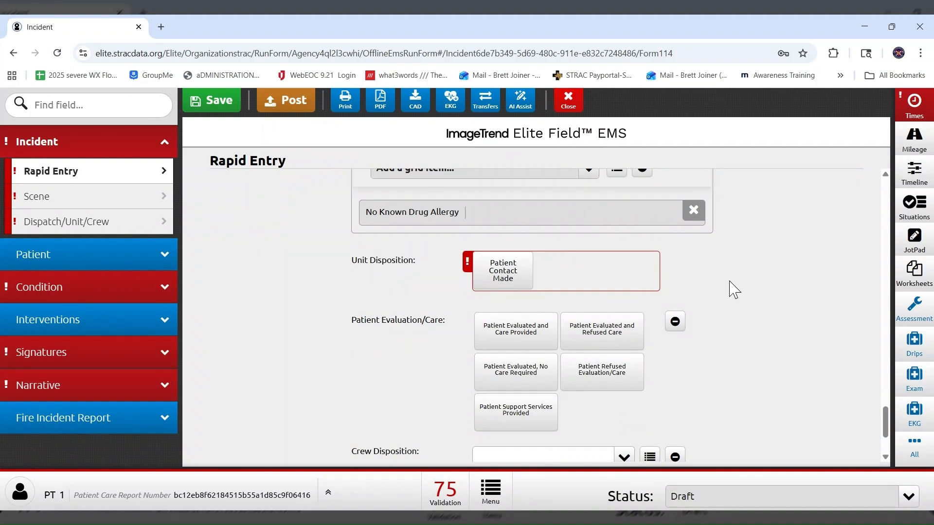
scroll(720, 274, "down", 1)
scroll(720, 274, "down", 1)
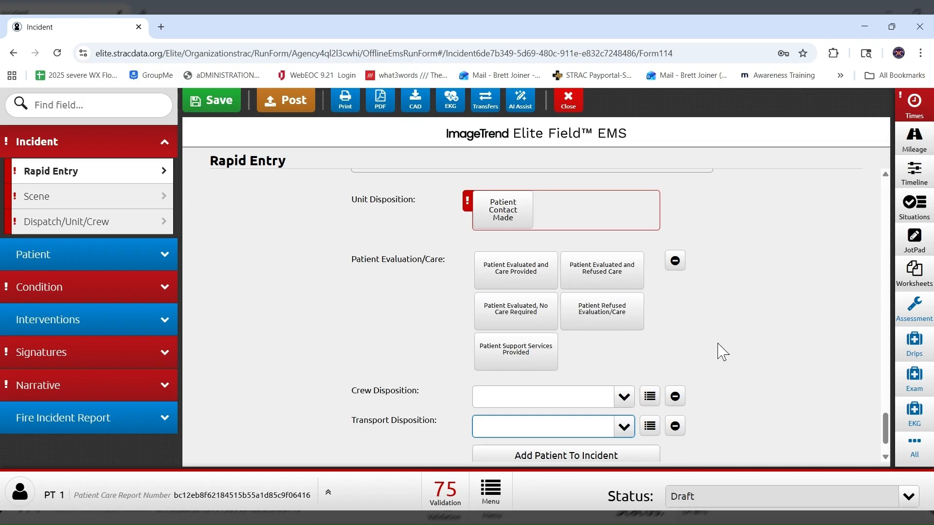
scroll(720, 353, "down", 1)
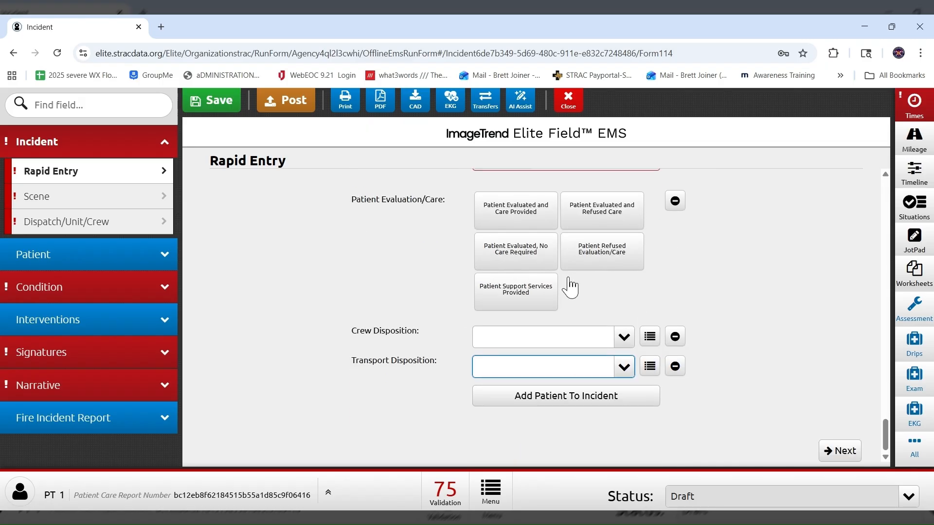
scroll(567, 280, "up", 2)
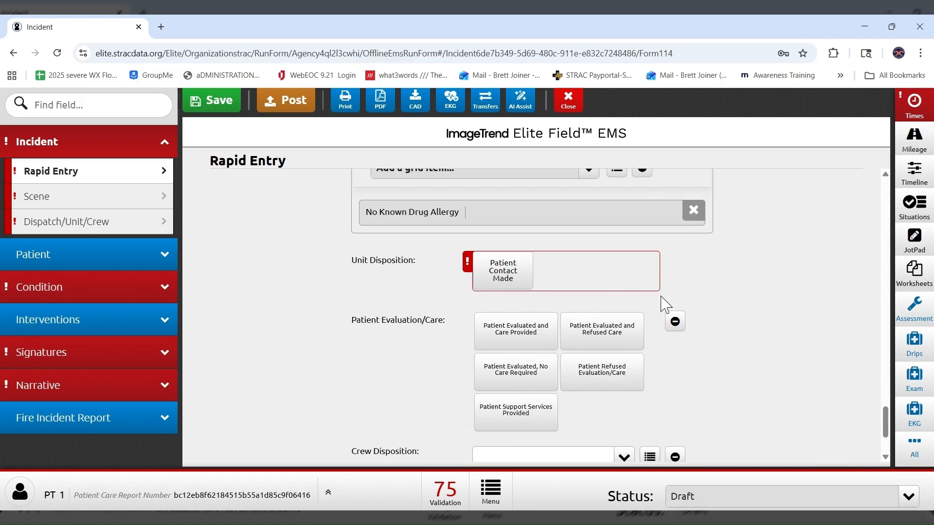
scroll(700, 306, "down", 1)
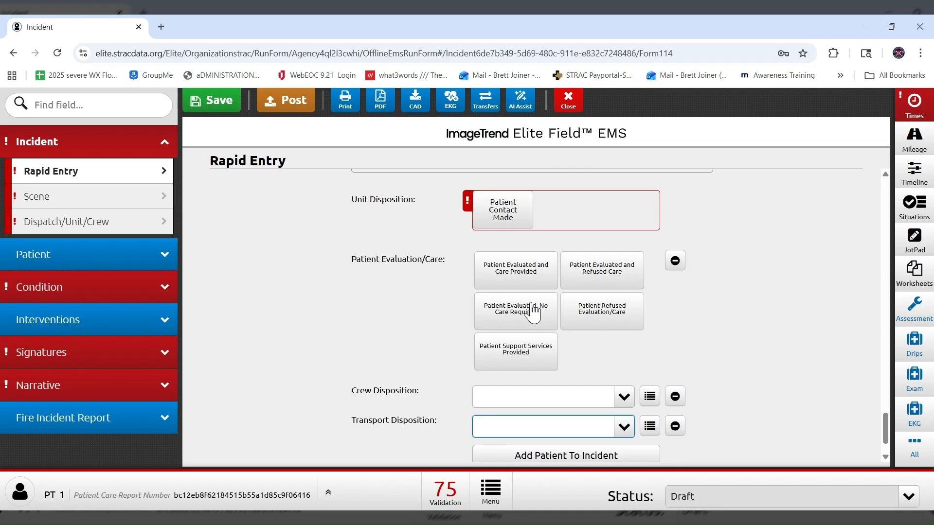
Open the Scene section and examine its fields through Other Agencies On Scene and the law enforcement details
left_click(85, 199)
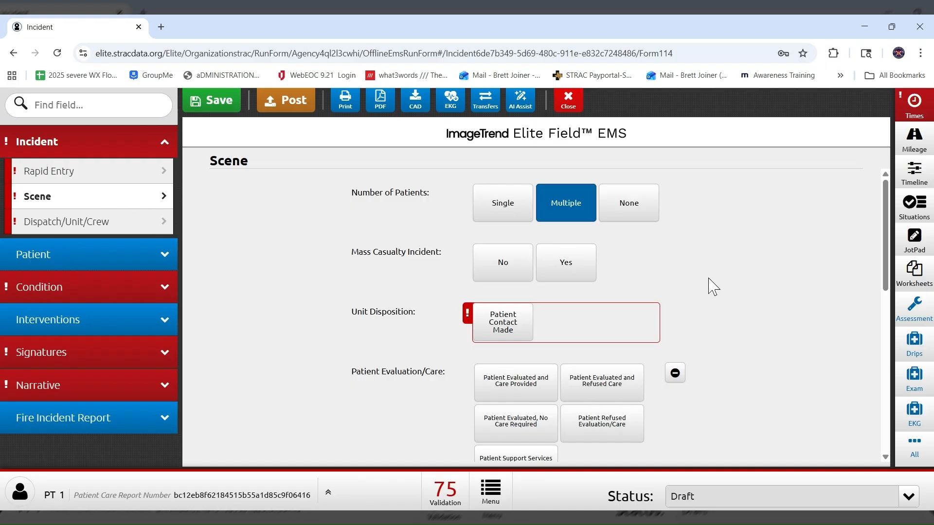
scroll(712, 285, "down", 2)
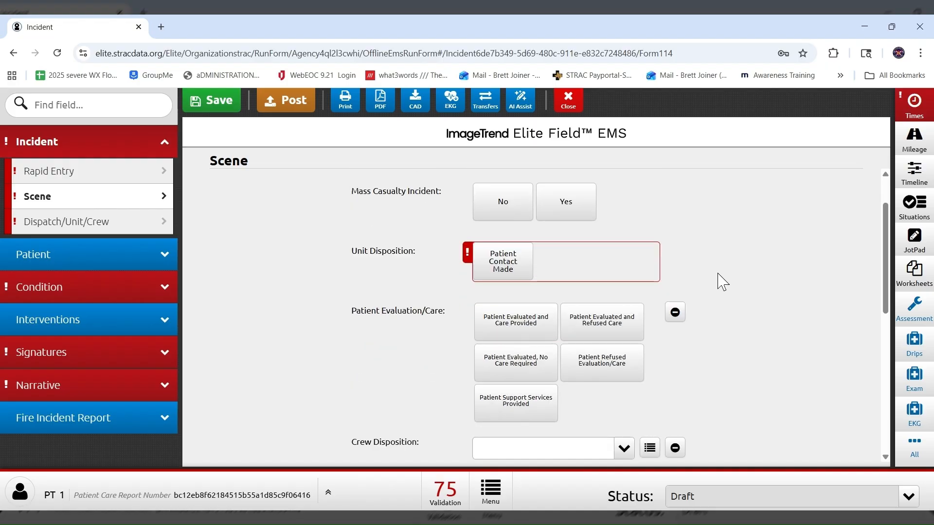
scroll(722, 281, "down", 10)
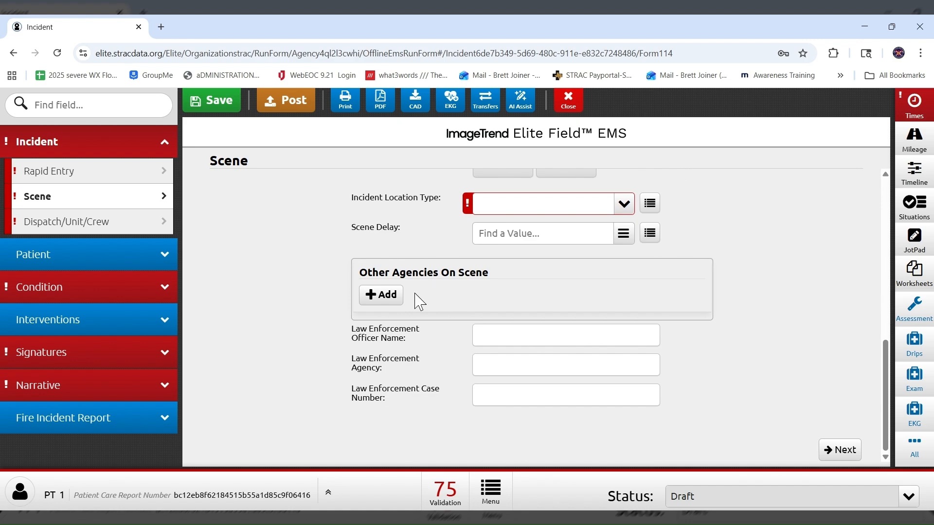
Open the Dispatch/Unit/Crew section and examine its fields from Type of Service Requested through Crew Members
left_click(115, 228)
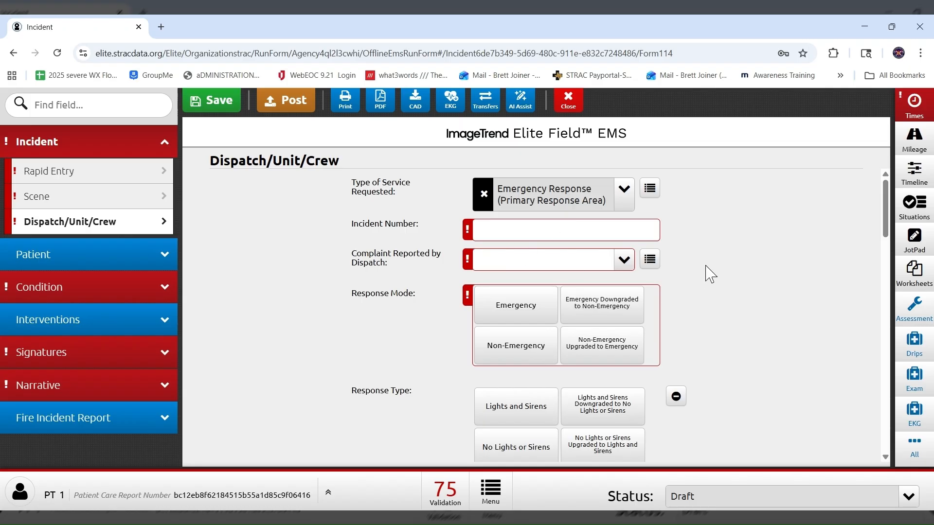
scroll(709, 272, "down", 1)
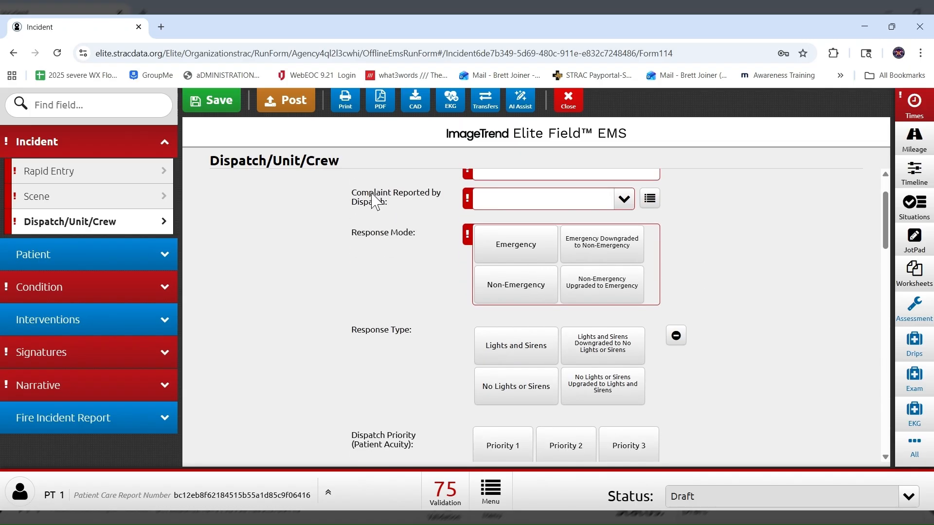
scroll(706, 233, "down", 1)
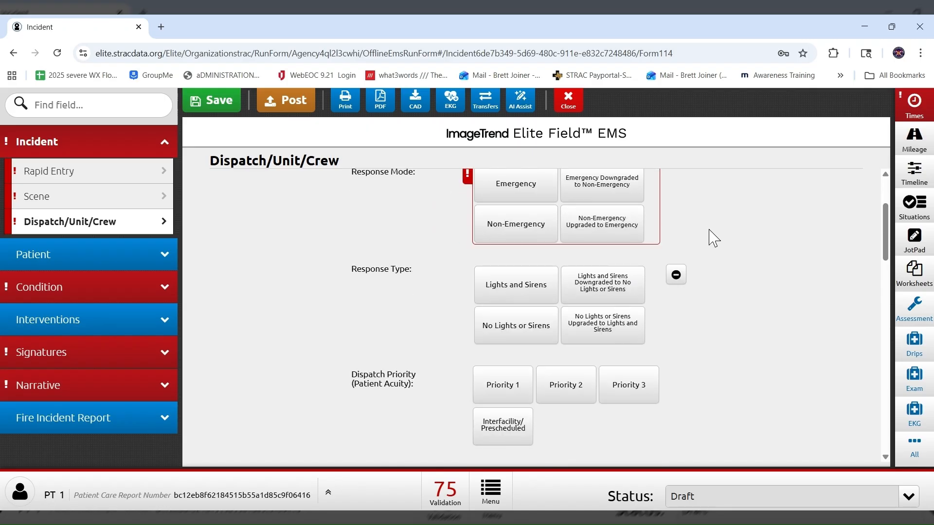
scroll(726, 247, "down", 1)
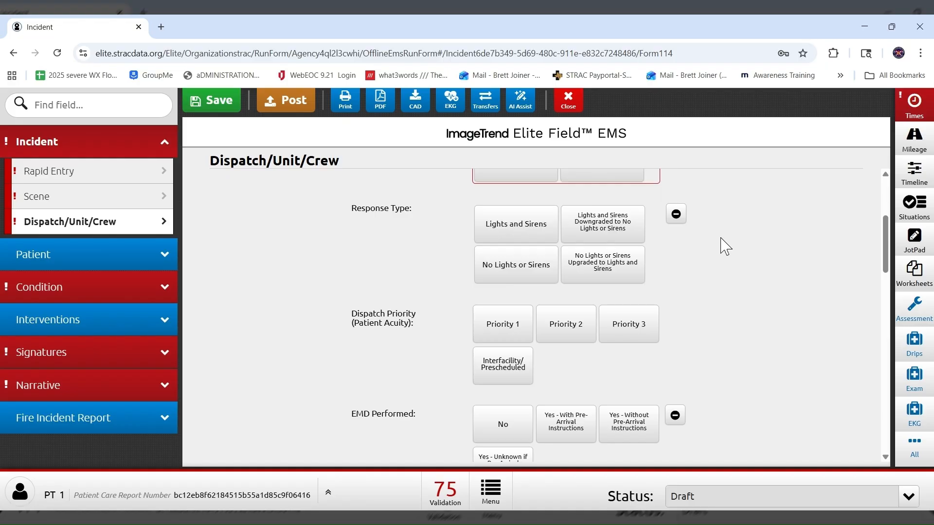
scroll(724, 246, "down", 4)
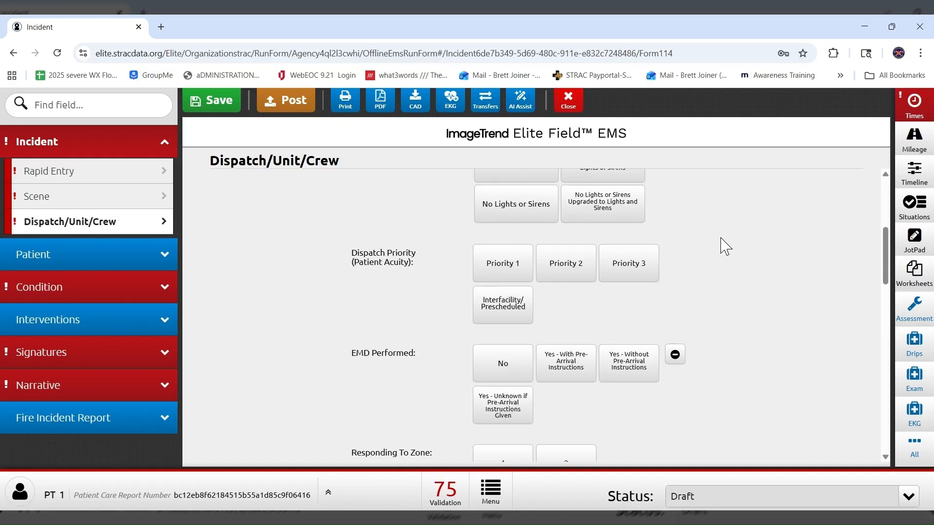
scroll(725, 248, "down", 5)
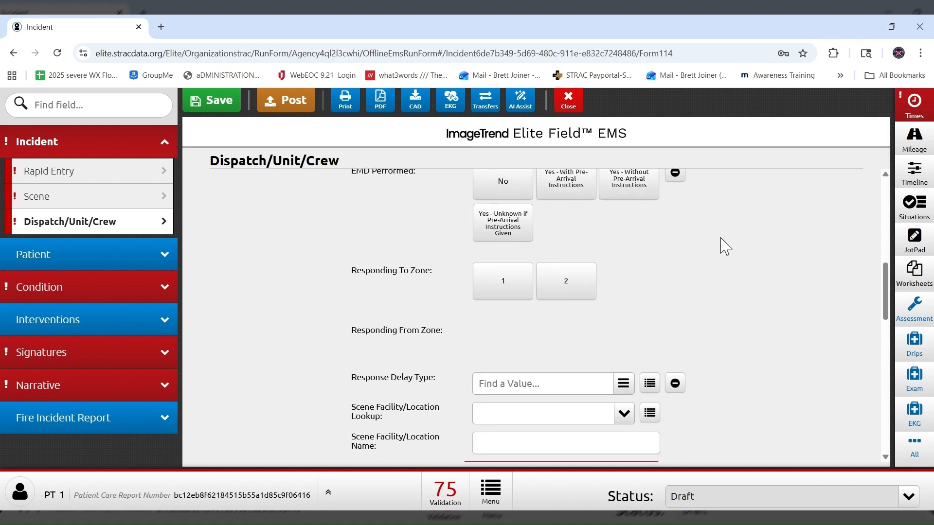
scroll(724, 275, "down", 1)
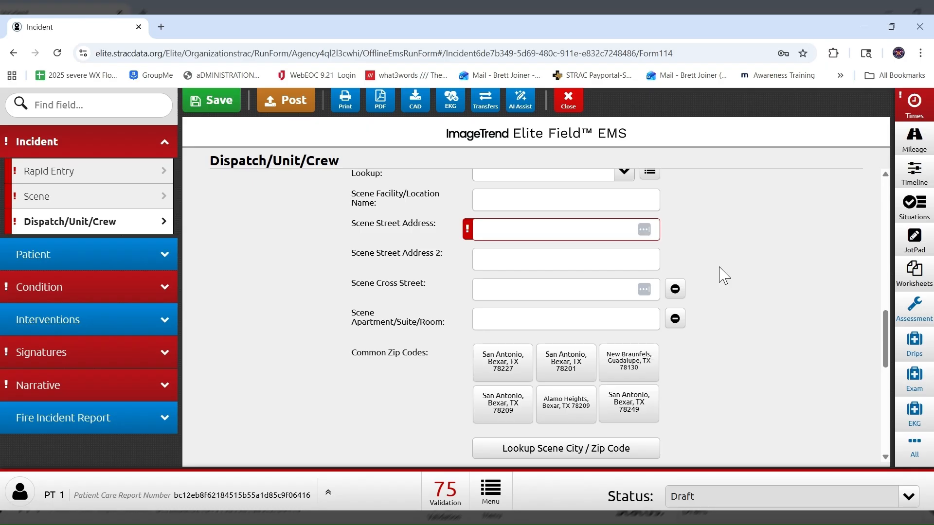
scroll(723, 275, "down", 6)
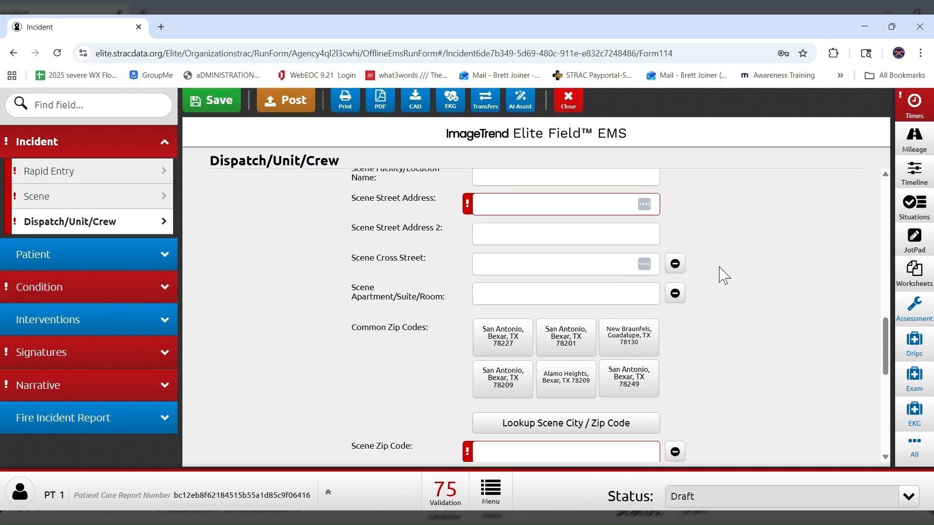
scroll(724, 275, "down", 3)
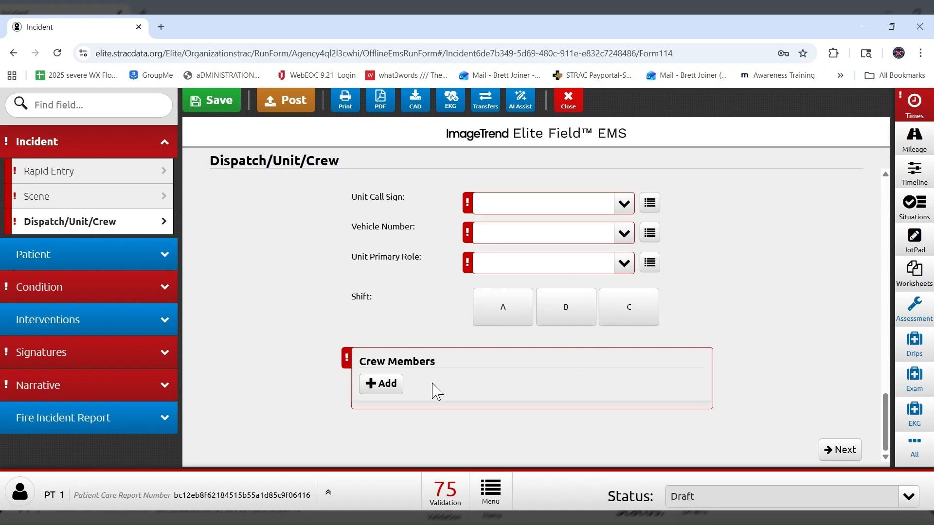
Add a crew member entry, choose the paramedic's name, and set the Response Role to Primary Patient Caregiver
left_click(387, 388)
scroll(739, 285, "down", 2)
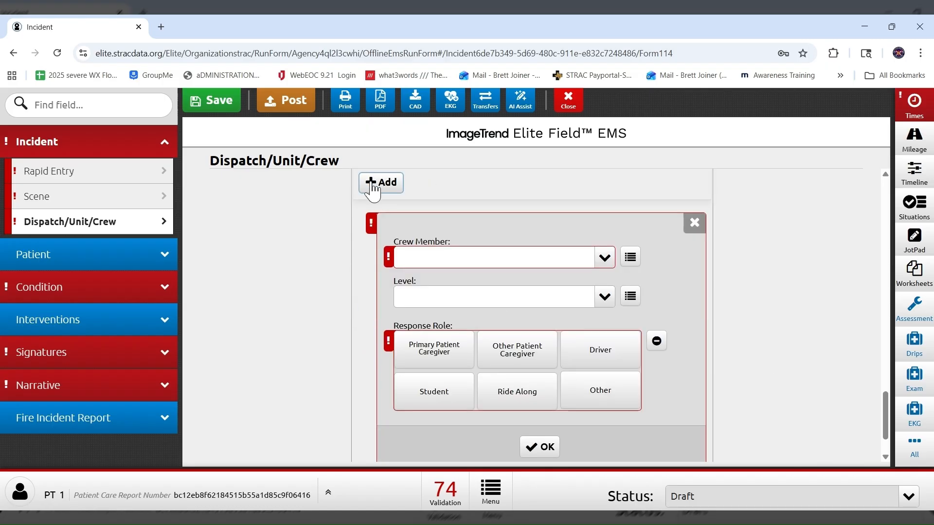
left_click(605, 261)
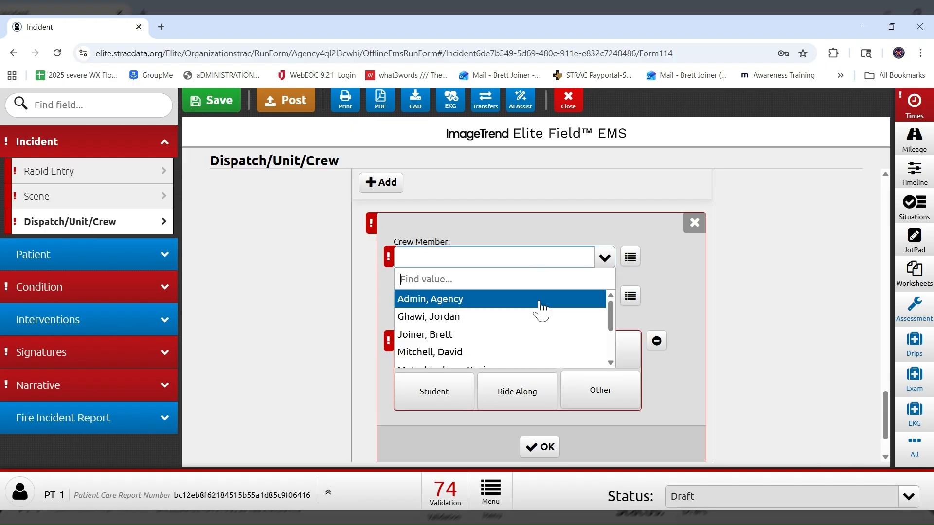
left_click(537, 336)
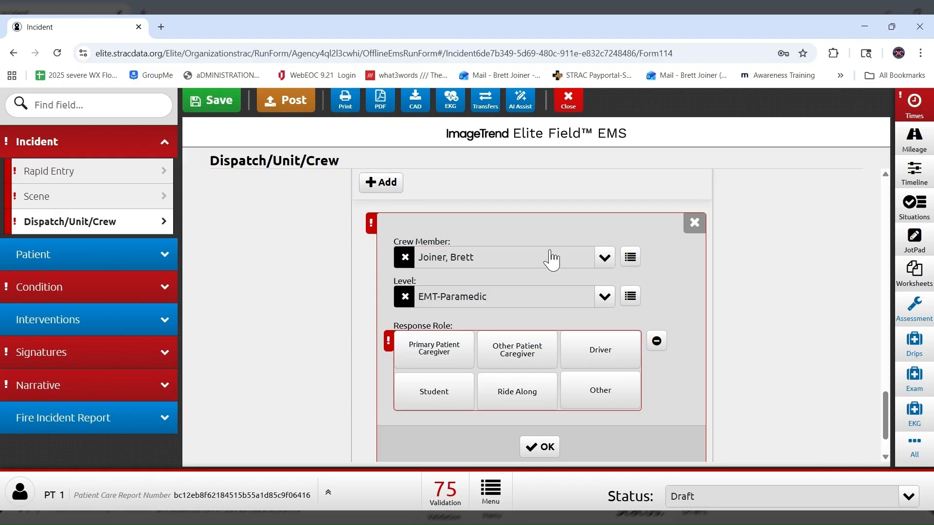
left_click(438, 360)
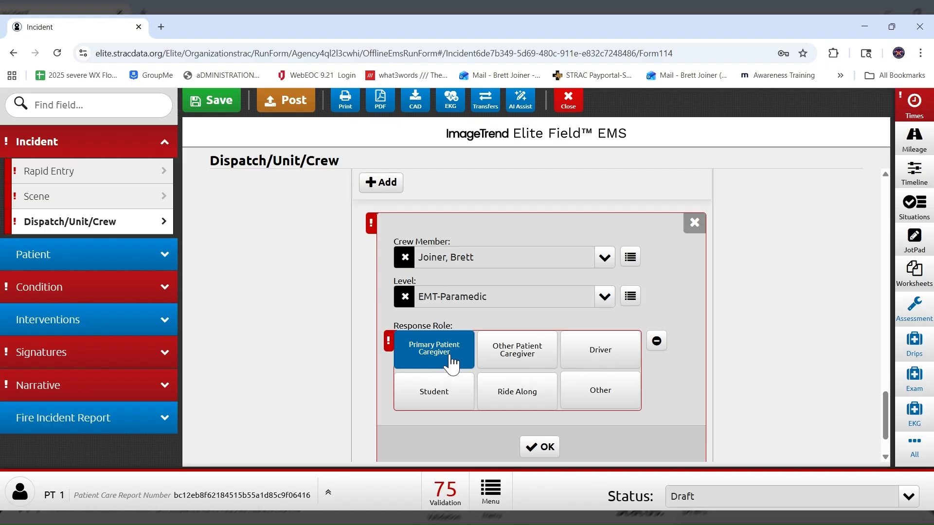
Open the patient's Demographics section and examine its fields through Patient Phone Numbers and Next of Kin
left_click(114, 255)
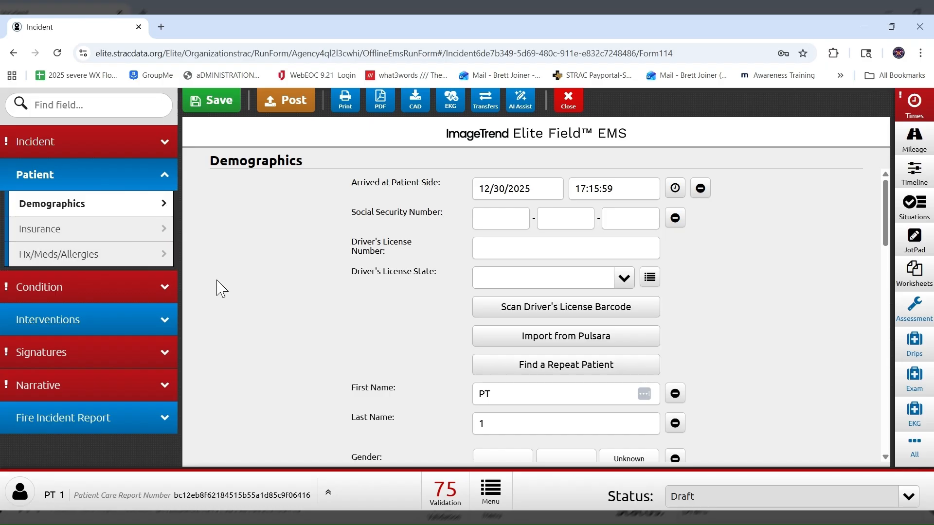
scroll(312, 240, "down", 6)
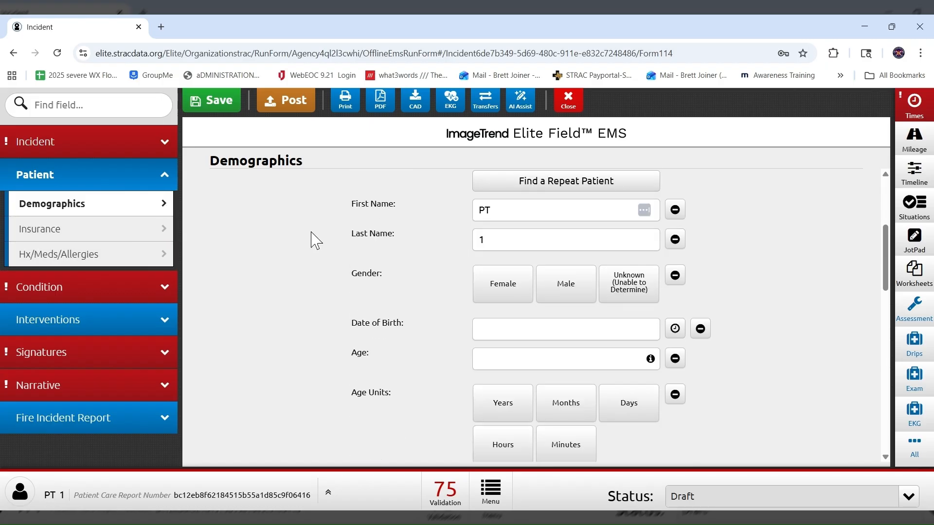
scroll(379, 258, "down", 10)
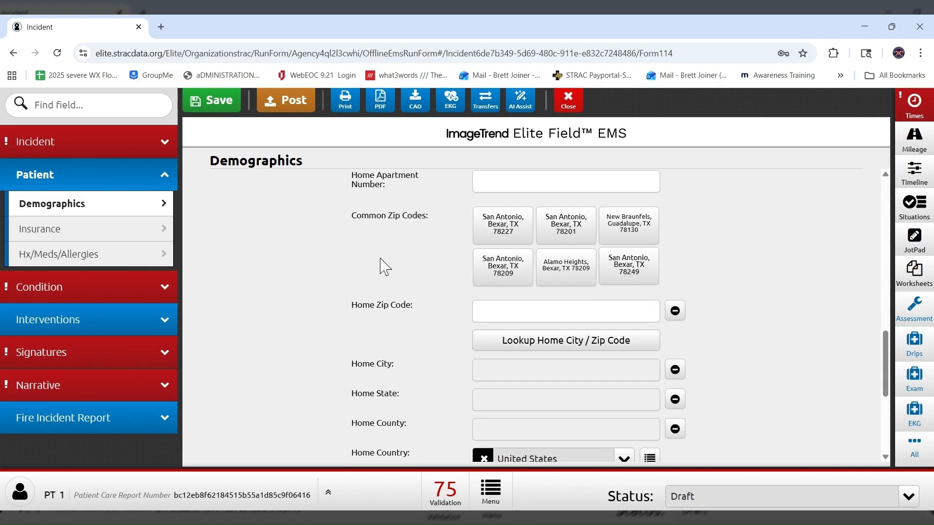
scroll(385, 265, "down", 3)
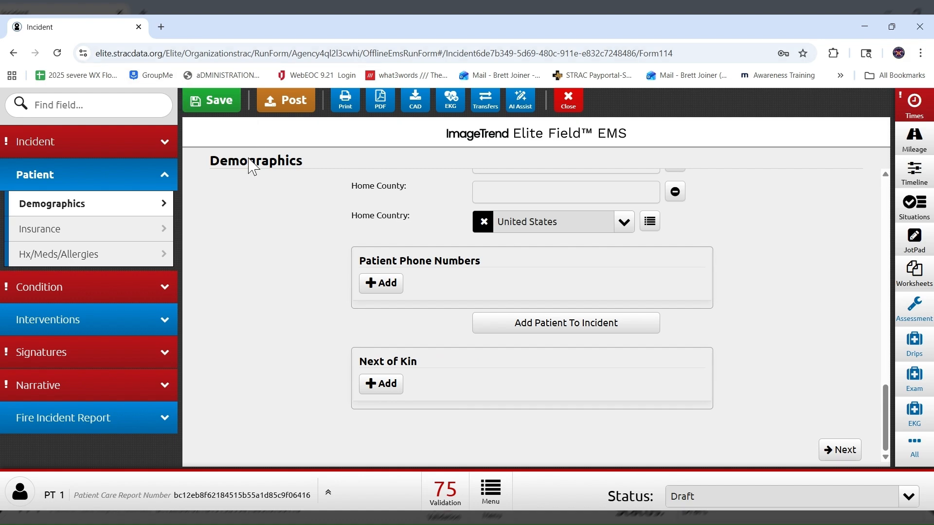
Review the patient's Insurance fields and the Hx/Meds/Allergies section through Work-Related Illness/Injury
left_click(76, 238)
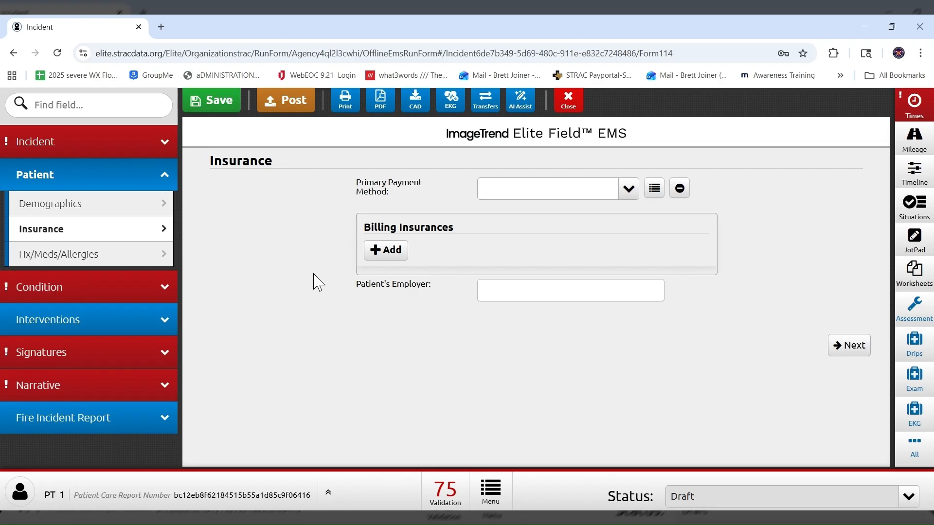
left_click(95, 269)
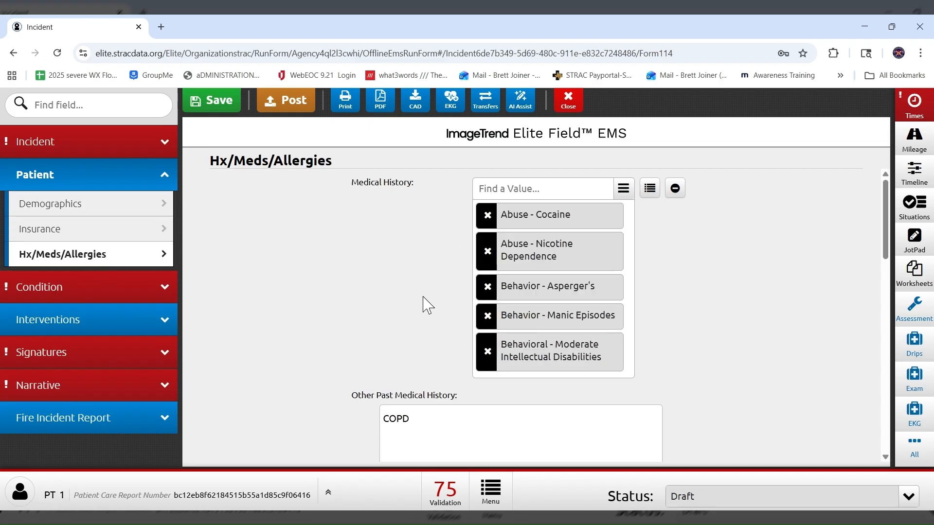
scroll(334, 304, "down", 3)
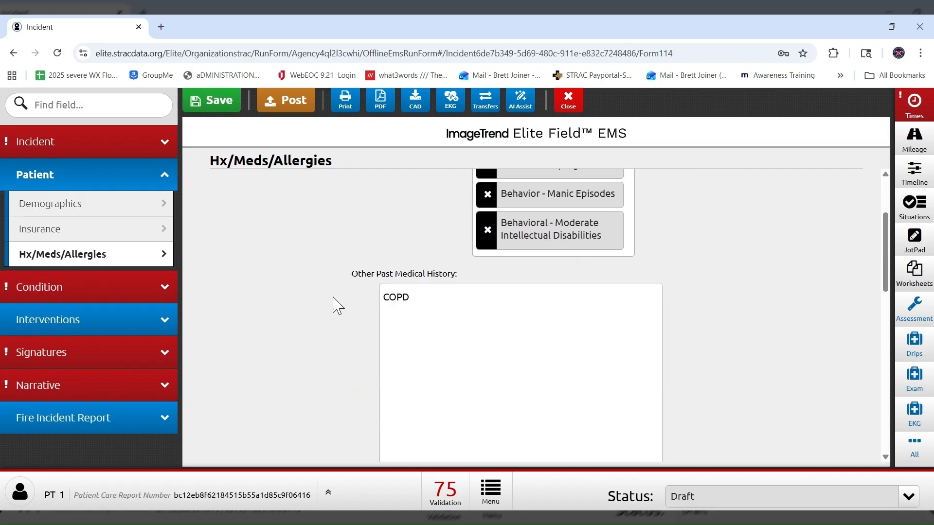
scroll(333, 306, "down", 10)
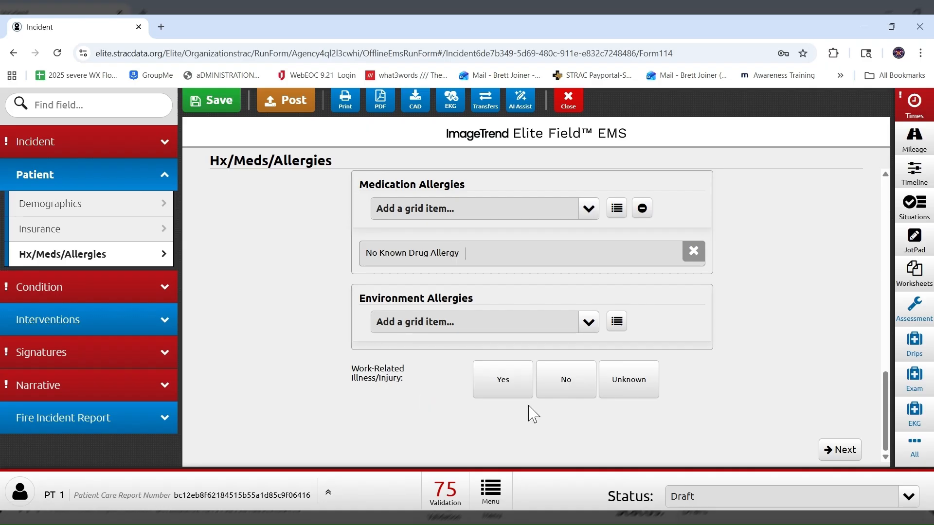
Open the Condition group's Evaluation section and examine its fields from Estimated Symptom Onset through Possible Injury
left_click(97, 289)
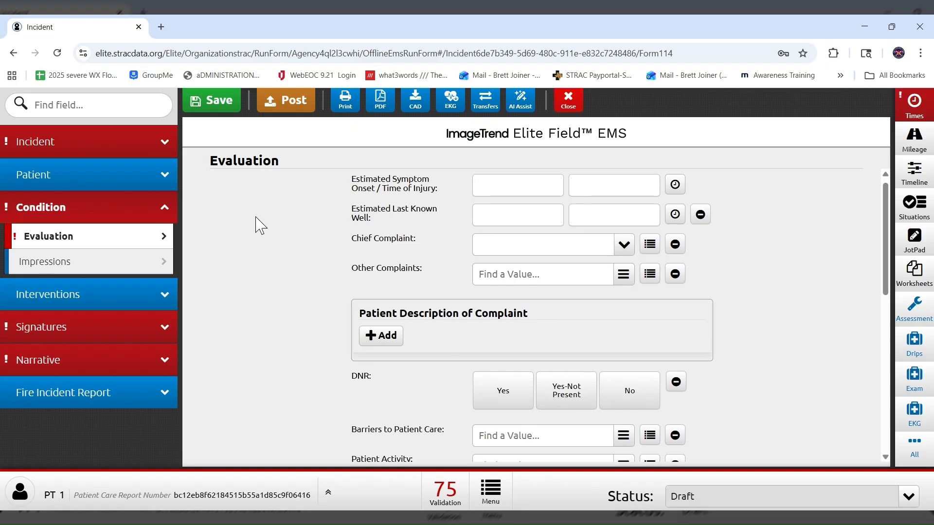
scroll(259, 225, "down", 1)
scroll(273, 231, "down", 1)
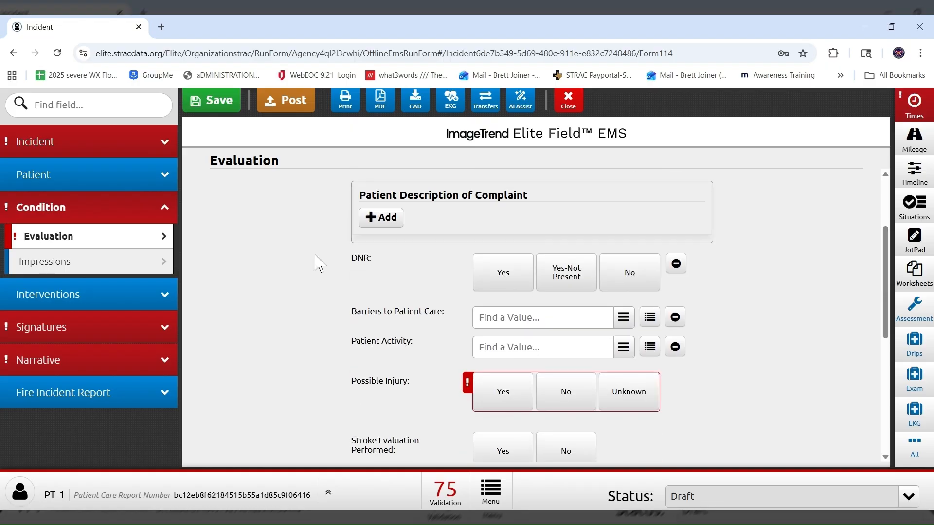
scroll(317, 263, "up", 2)
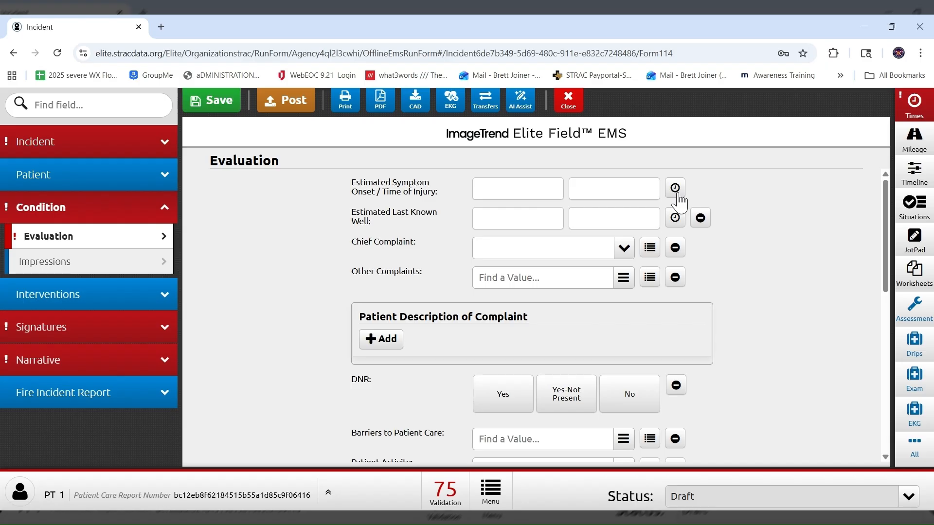
scroll(312, 287, "down", 4)
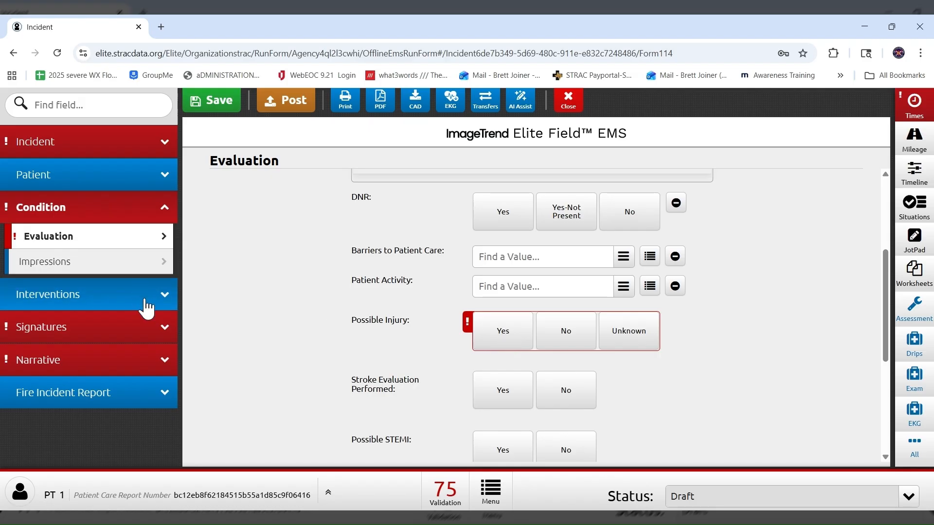
Set Possible Injury to Yes and examine the Trauma section's injury, Red/Blue alert criteria and Fall Risk Assessment fields
left_click(502, 336)
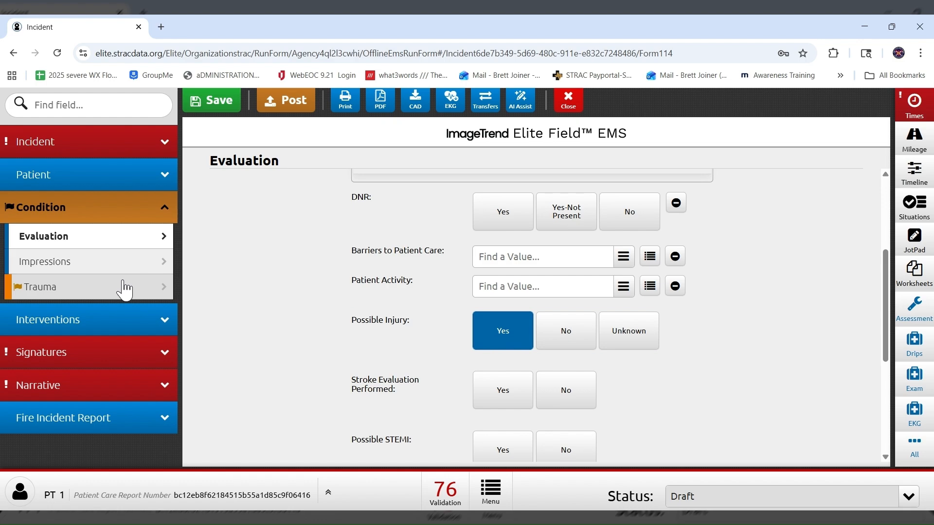
left_click(97, 289)
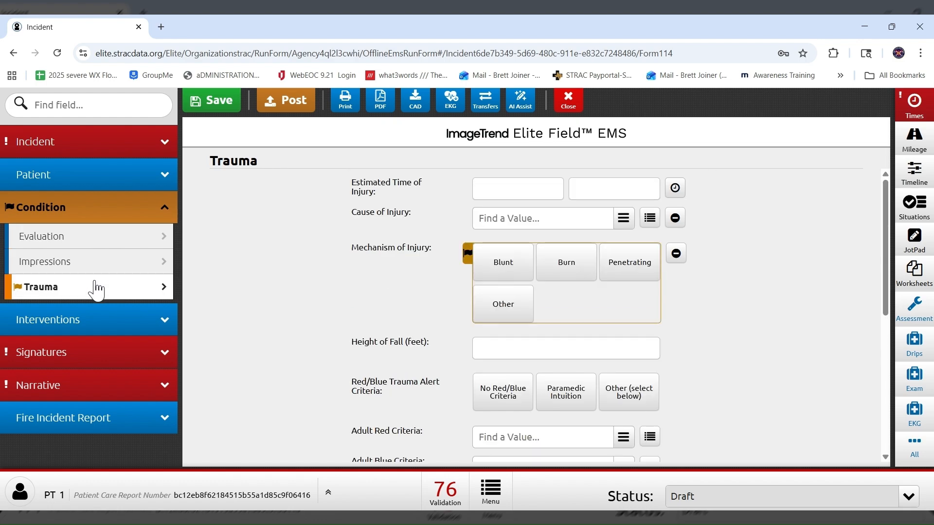
scroll(442, 311, "down", 2)
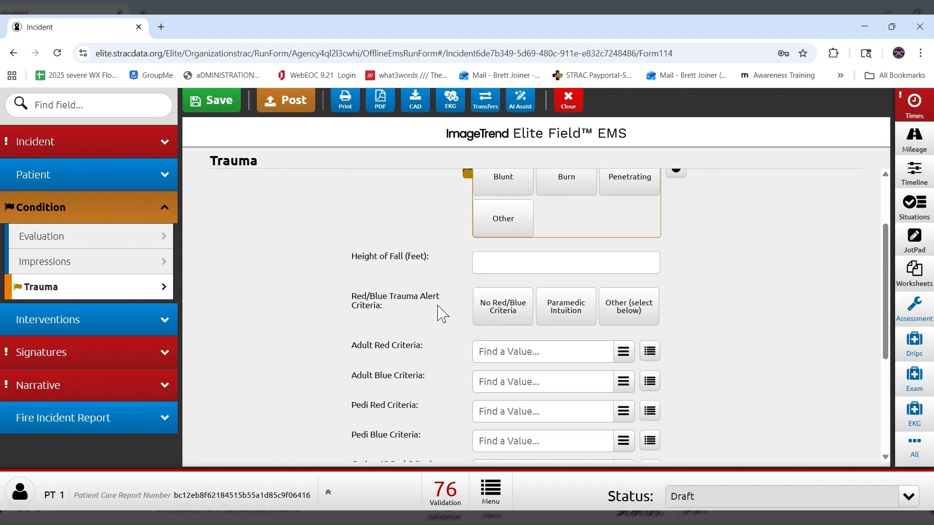
scroll(442, 313, "down", 5)
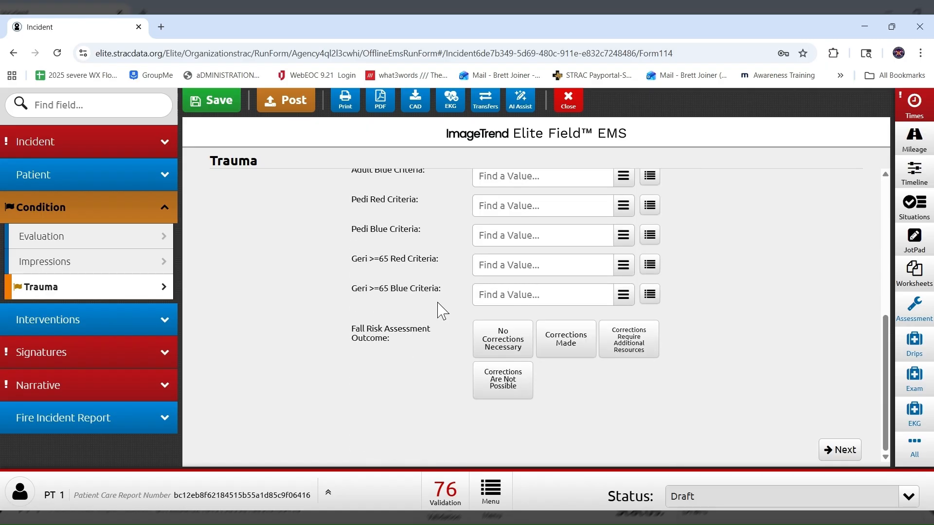
scroll(442, 312, "up", 1)
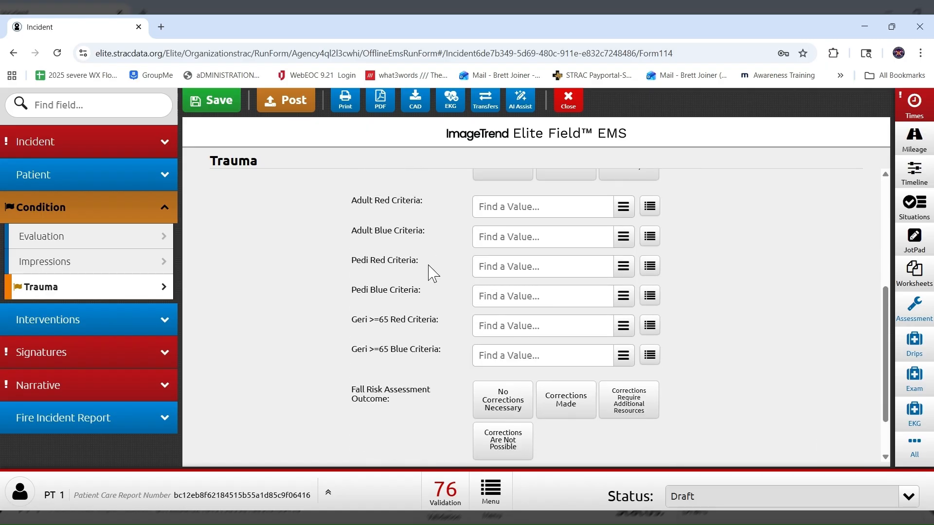
scroll(433, 274, "up", 3)
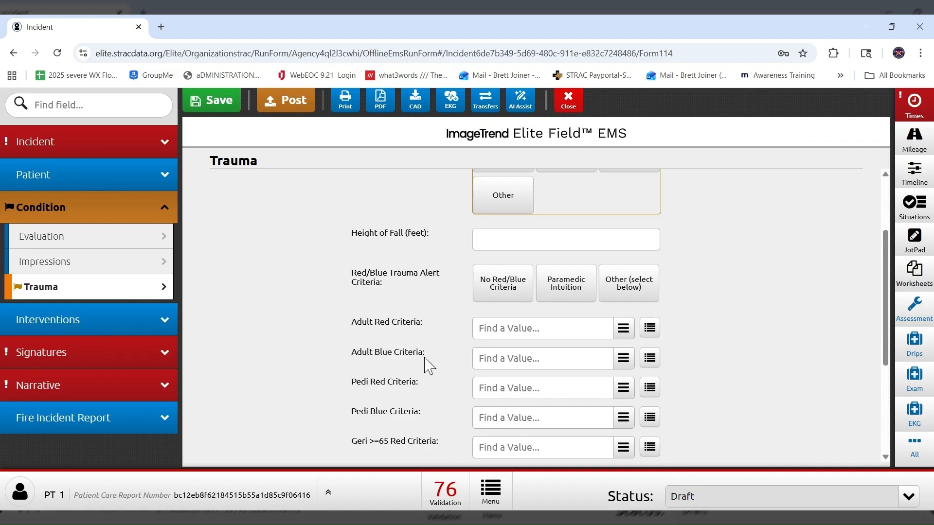
scroll(432, 366, "down", 2)
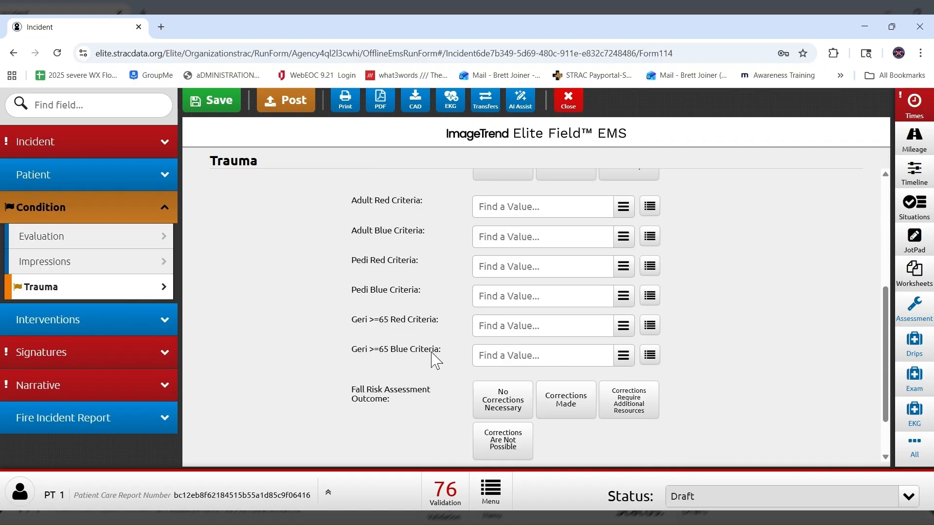
scroll(424, 317, "up", 4)
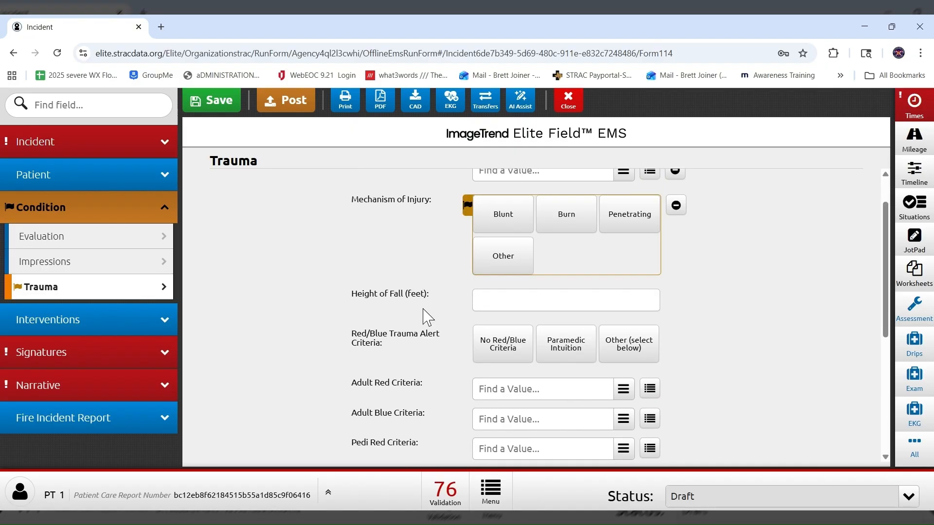
scroll(424, 317, "up", 1)
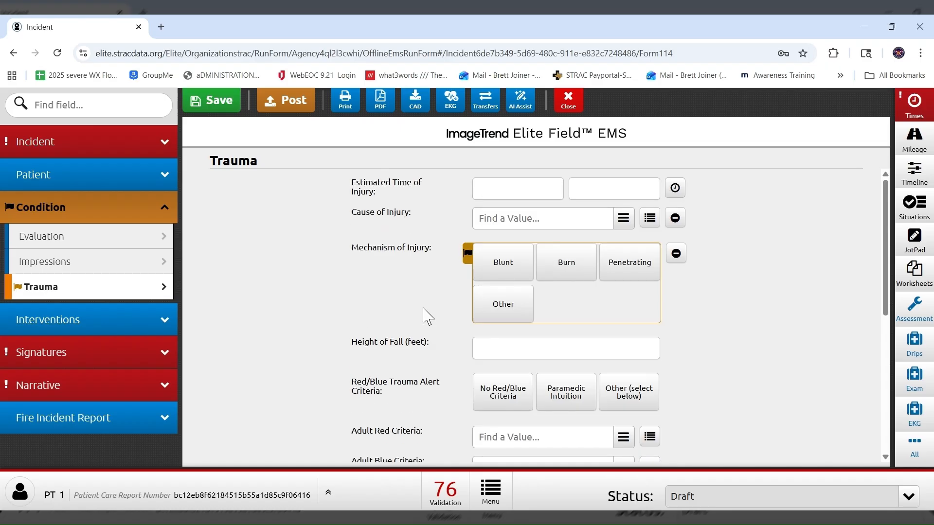
Return to the Evaluation section and set Possible Injury to No
left_click(85, 243)
scroll(424, 362, "down", 3)
left_click(560, 347)
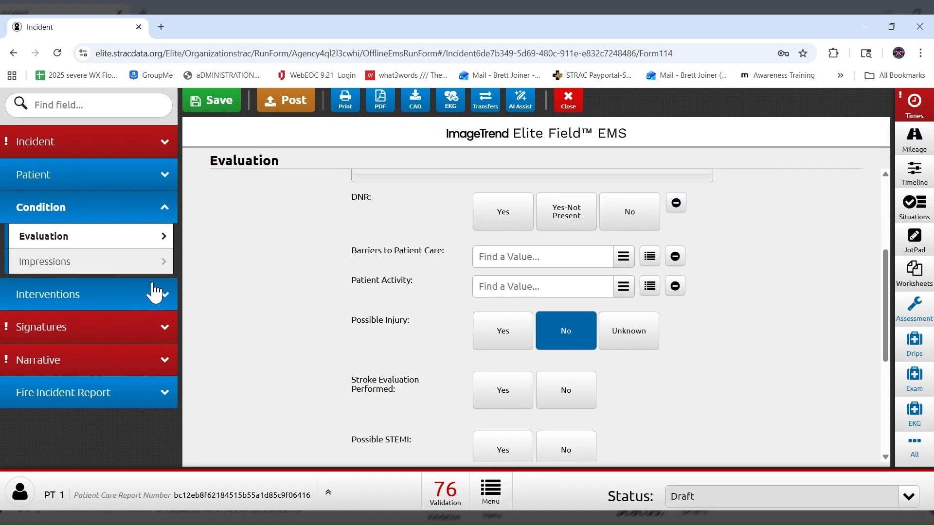
Examine the remaining Evaluation fields from Possible Injury through Possible STEMI, Cardiac Arrest and Possible Sepsis
scroll(412, 311, "down", 1)
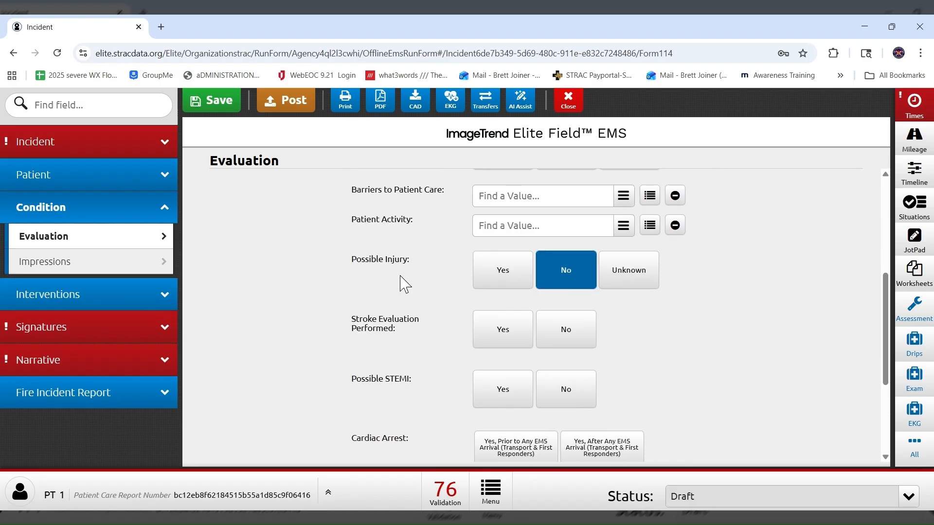
scroll(405, 328, "down", 1)
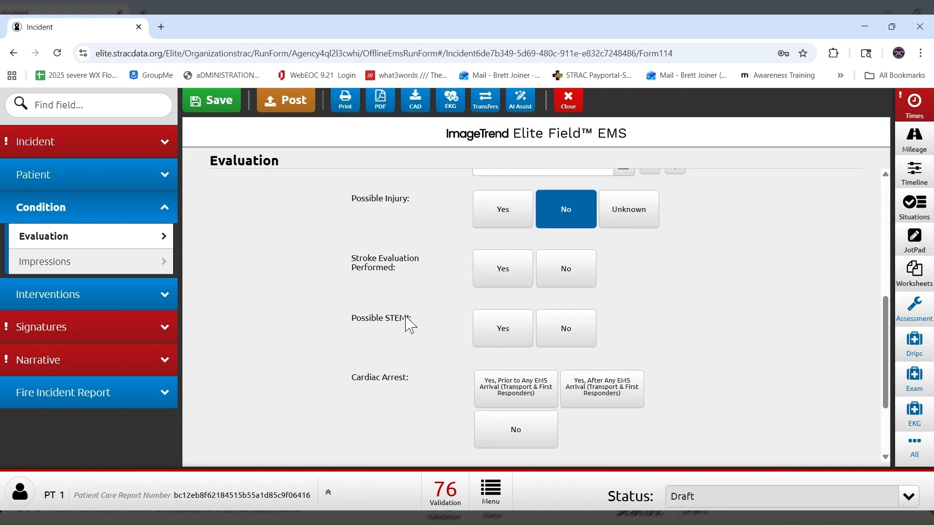
scroll(416, 332, "down", 1)
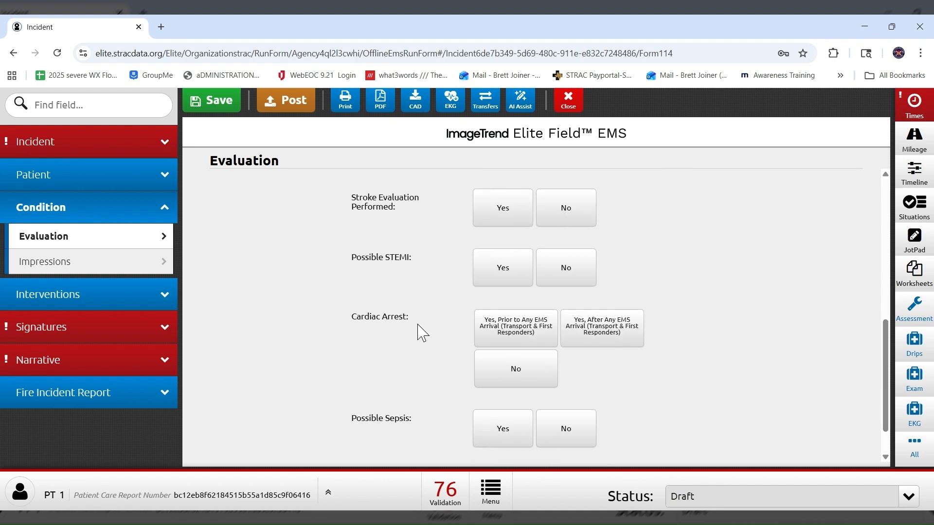
scroll(411, 369, "down", 1)
scroll(413, 375, "up", 1)
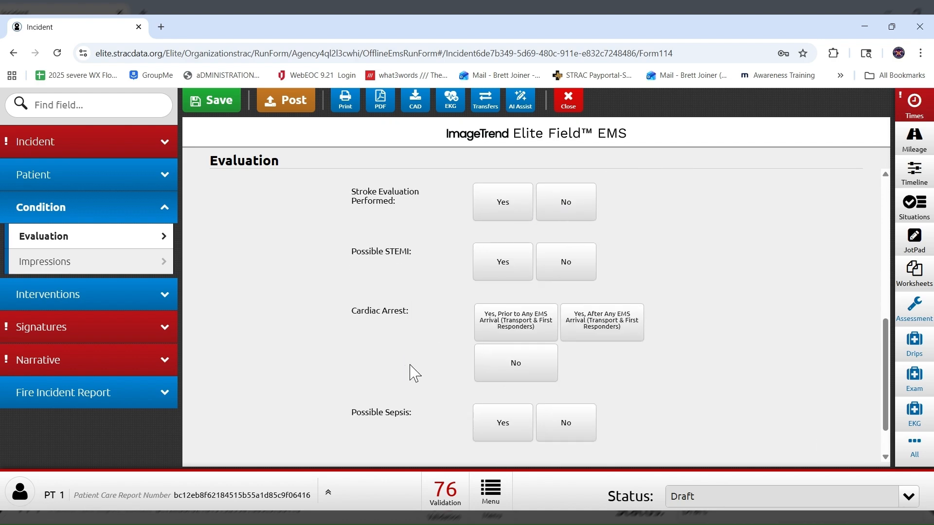
scroll(413, 374, "up", 1)
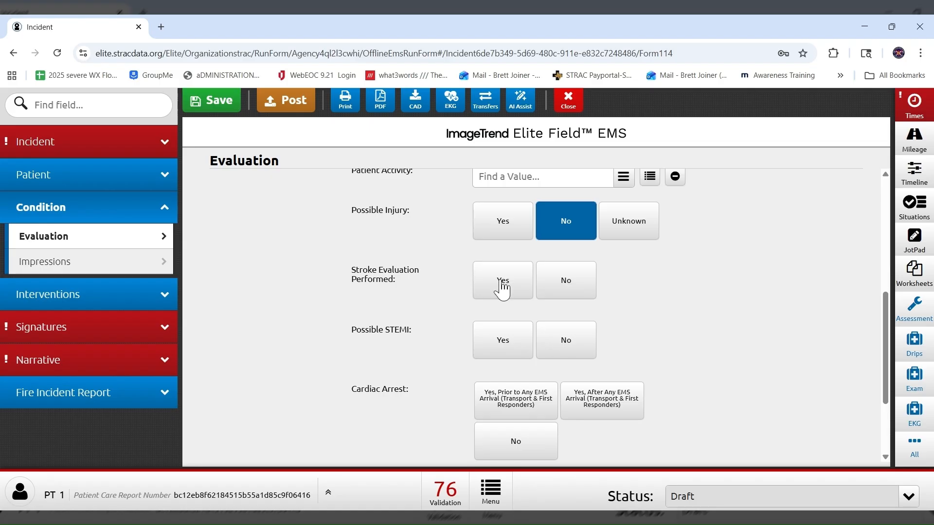
Set Stroke Evaluation Performed to Yes to bring up the Stroke Assessment section, and clear the selection again
left_click(507, 287)
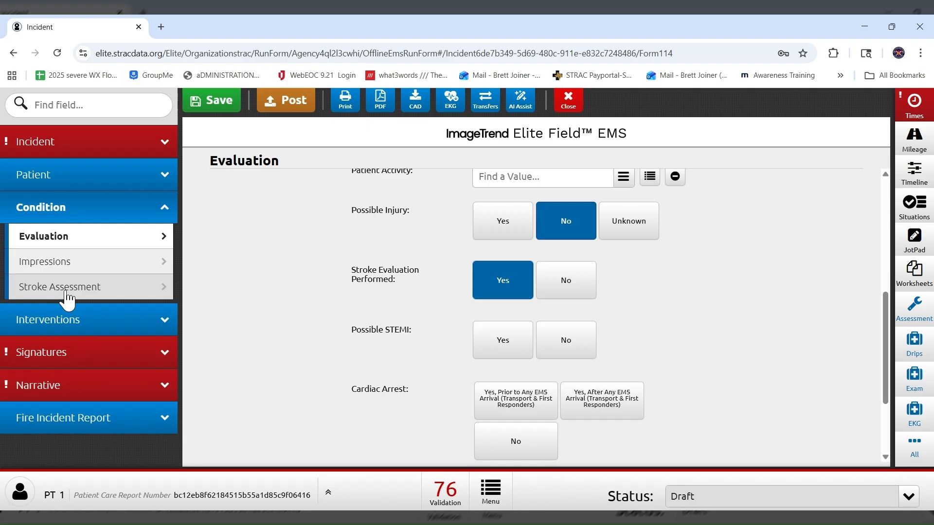
left_click(501, 283)
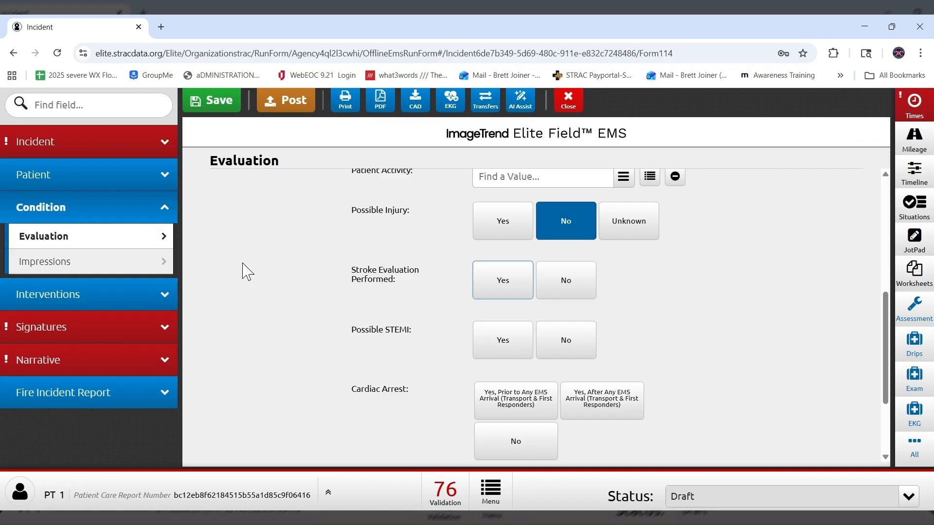
scroll(267, 271, "down", 1)
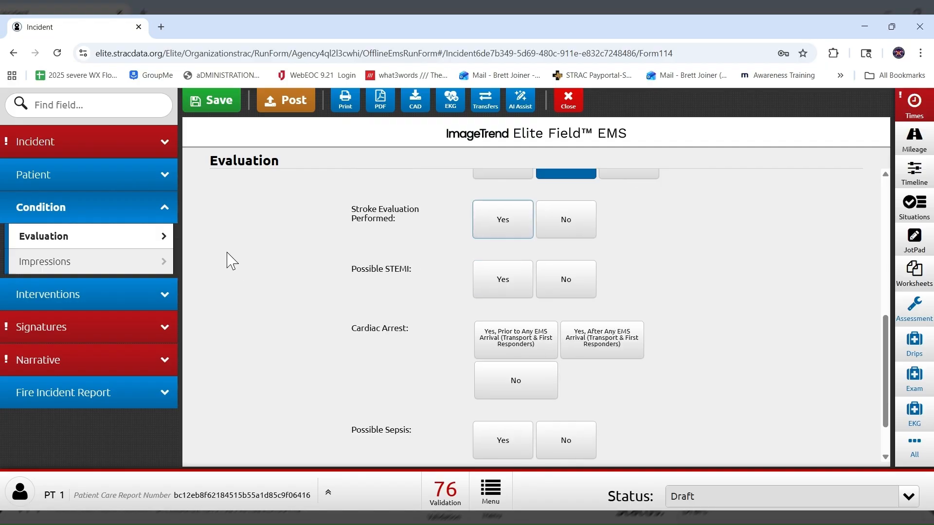
Open the Condition group's Impressions section and examine its fields from Primary Impression through Final Patient Acuity
left_click(103, 263)
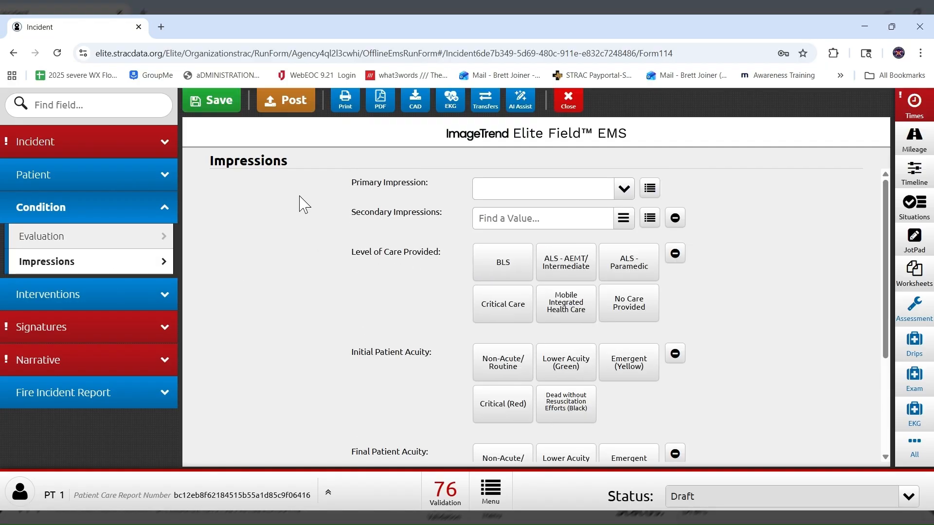
scroll(418, 224, "down", 1)
scroll(428, 262, "down", 2)
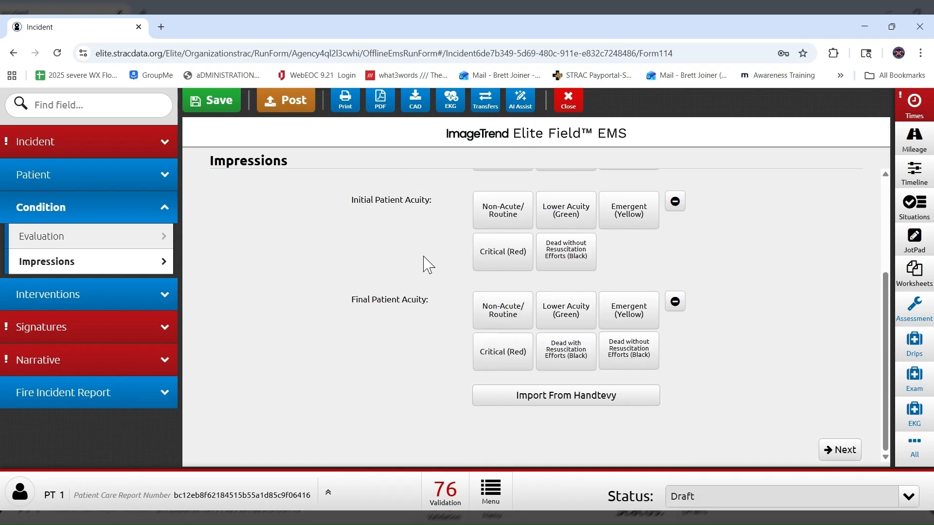
Open the Interventions section and examine its entry groups from Assessments and Vitals through Blood Products
left_click(109, 300)
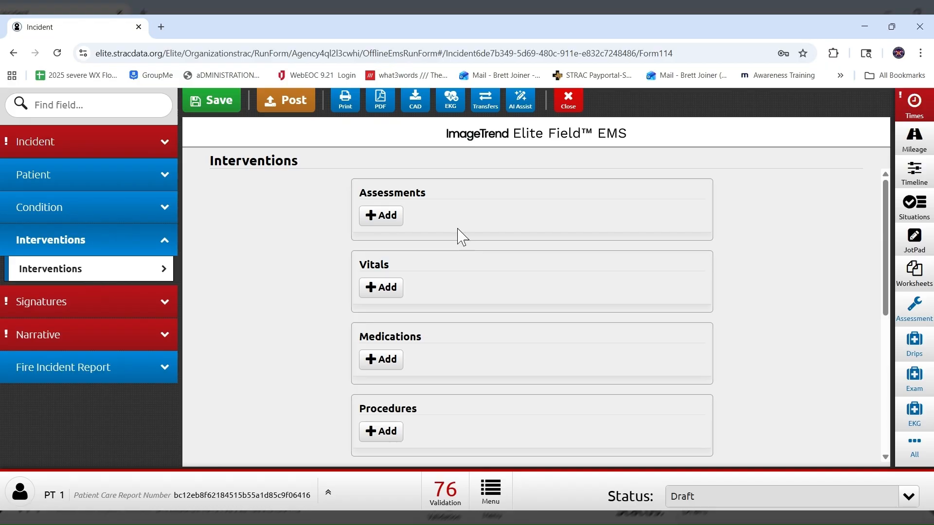
scroll(460, 226, "down", 5)
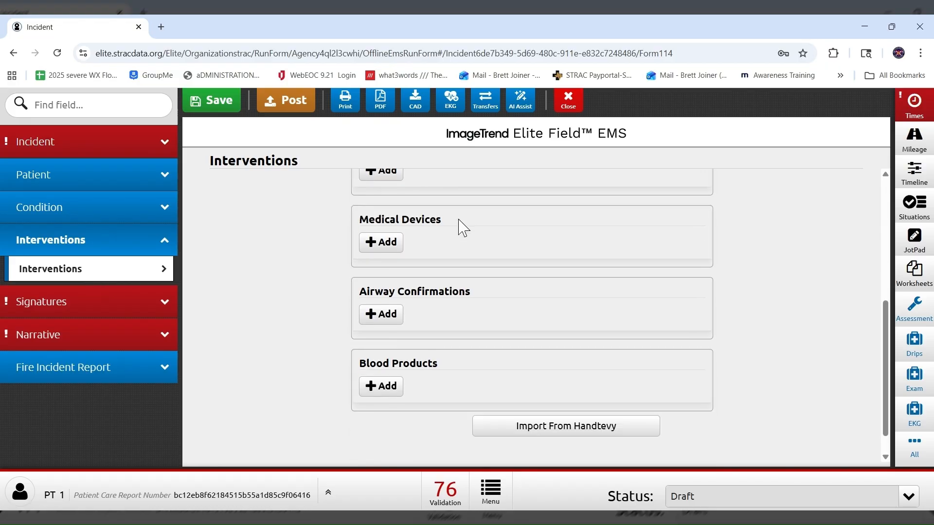
scroll(457, 316, "up", 5)
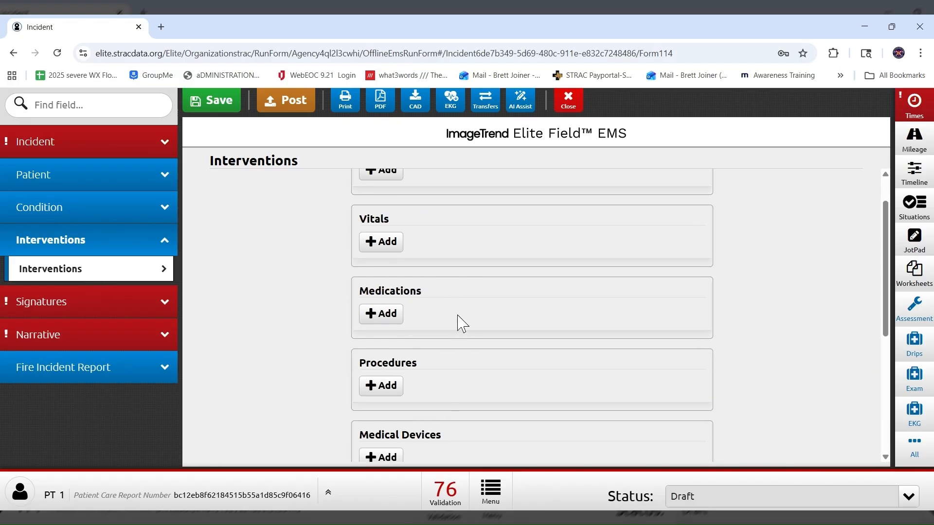
scroll(460, 321, "up", 1)
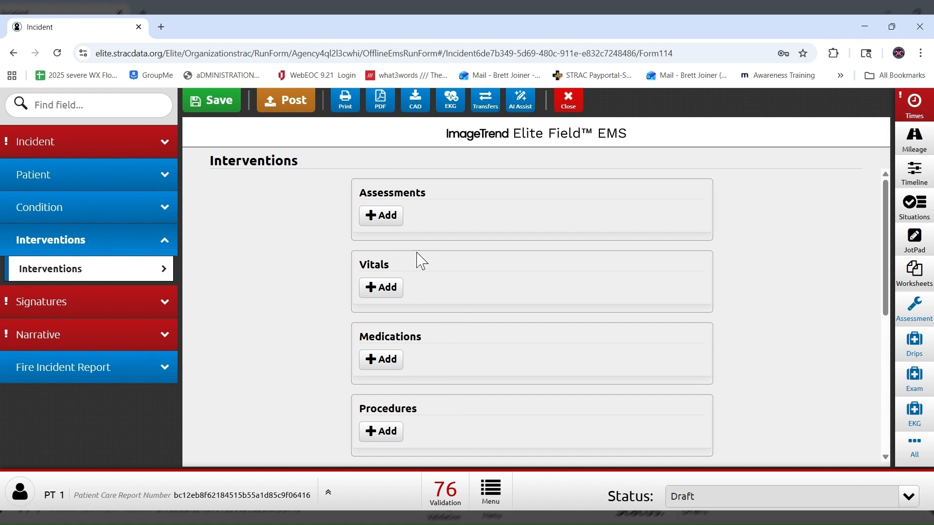
Open a new Vitals entry, examine its fields from Crew Member through Pain Scale Type, and cancel it
left_click(384, 288)
scroll(628, 245, "down", 3)
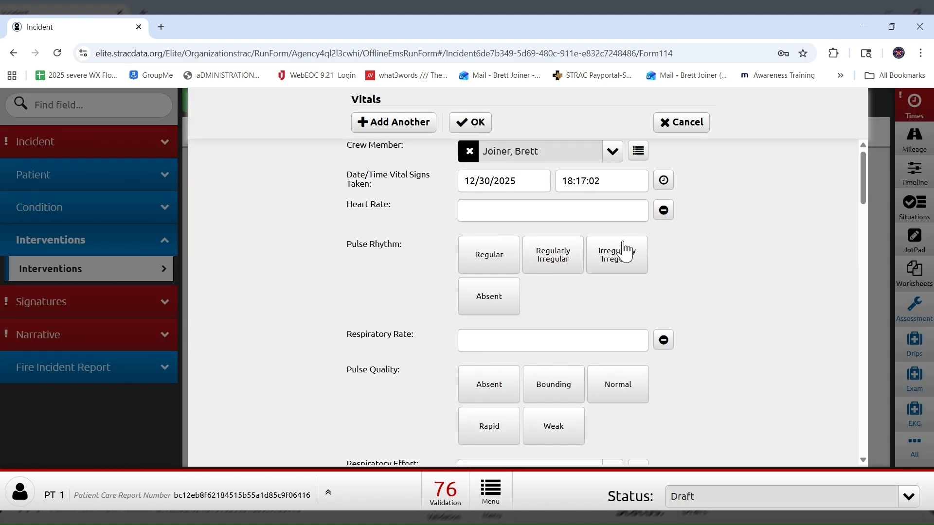
scroll(626, 252, "down", 10)
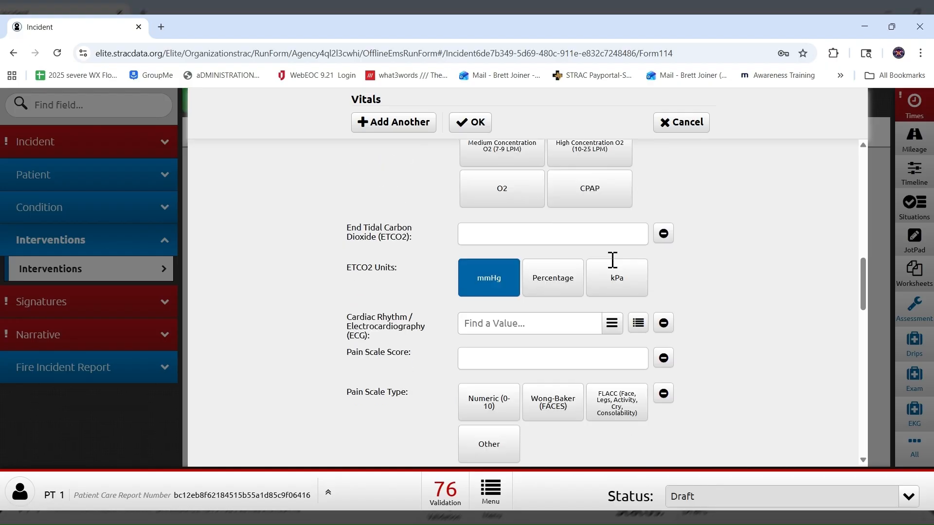
scroll(612, 268, "up", 12)
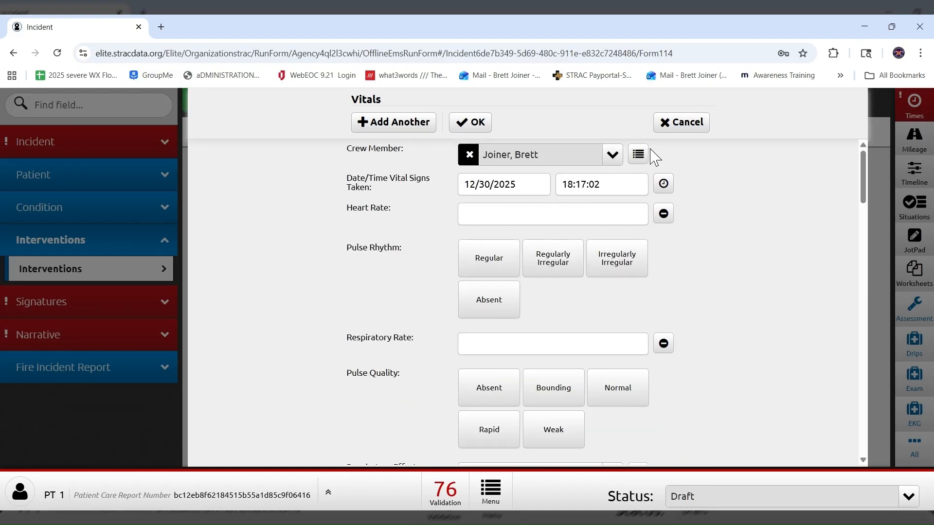
left_click(669, 130)
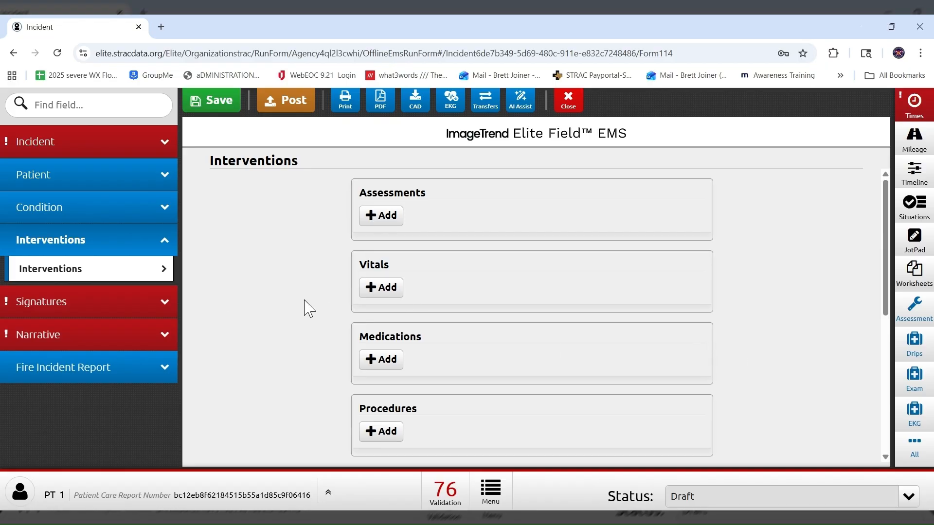
Examine the available signature types under Test Agency Signatures without adding one, and view the Narcotic Use section
left_click(105, 319)
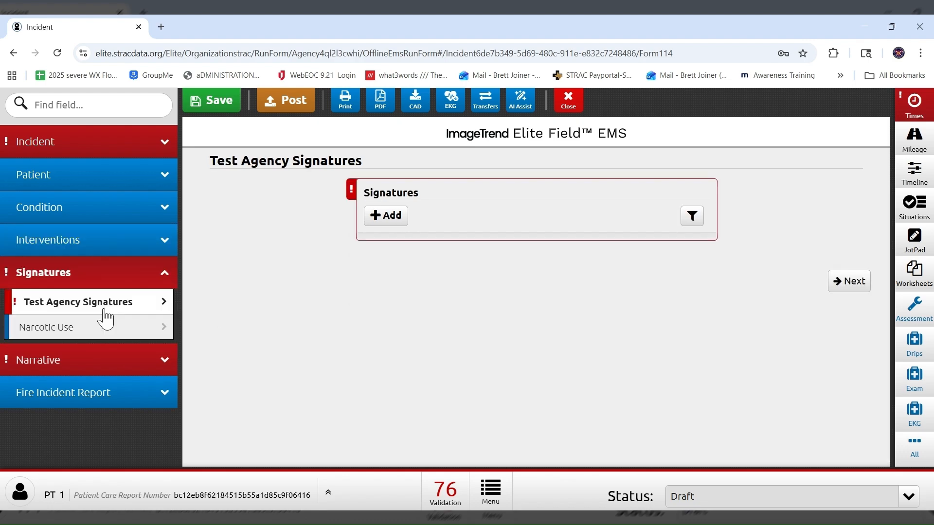
left_click(388, 216)
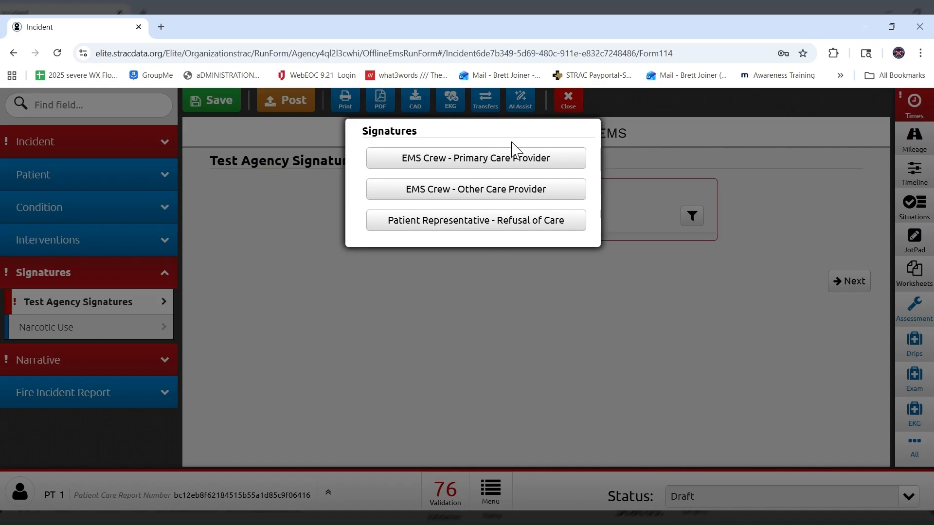
left_click(494, 271)
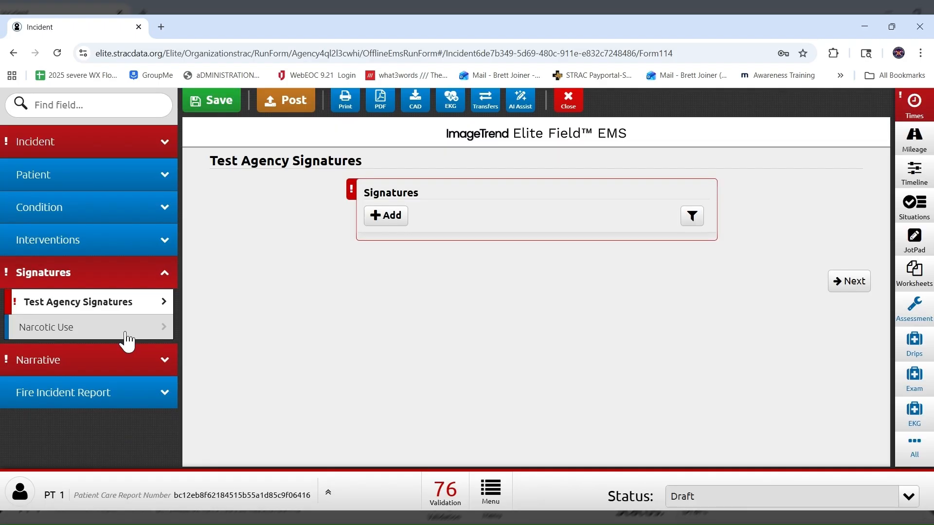
left_click(99, 328)
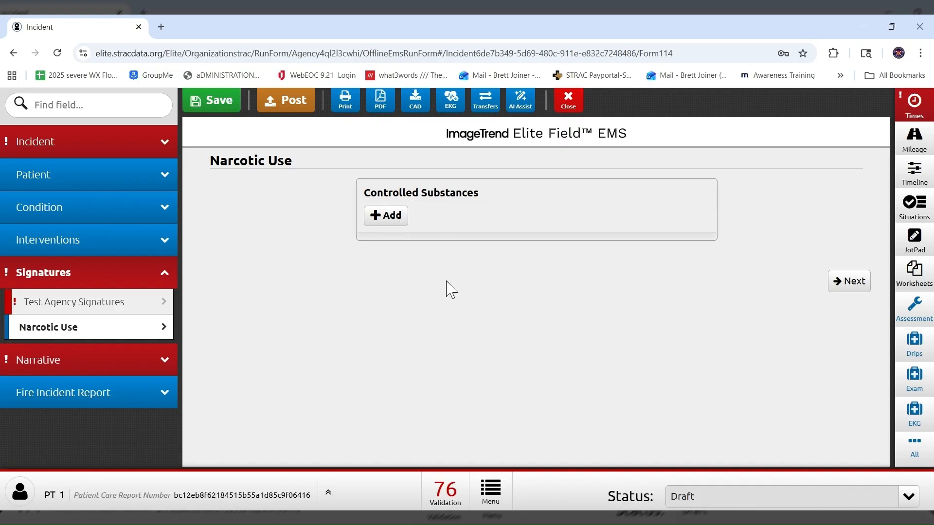
Open the Narrative section and look through the Crew Member Completing this Report choices without selecting one
left_click(83, 368)
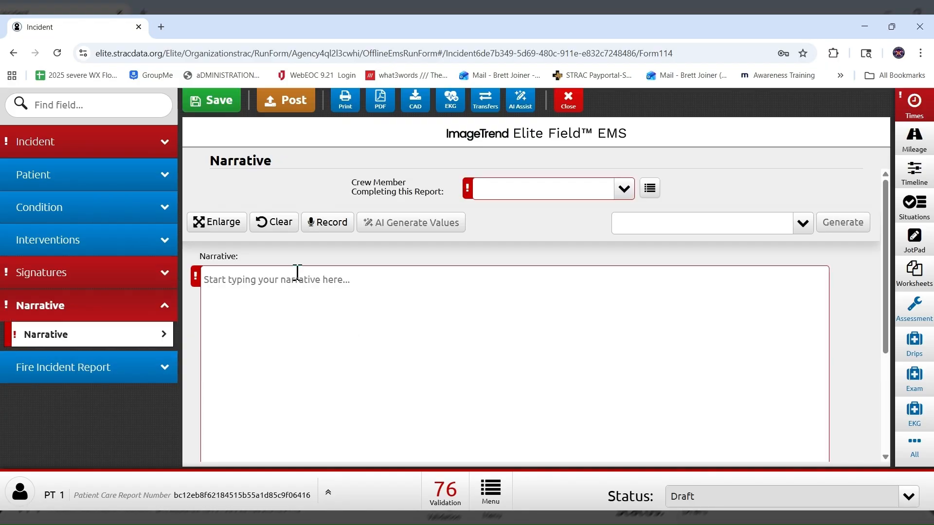
left_click(624, 190)
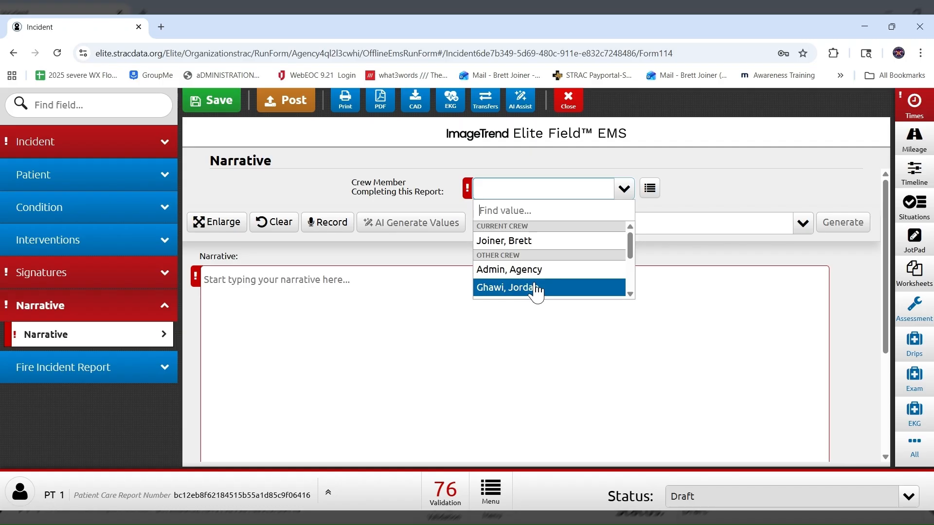
left_click(558, 344)
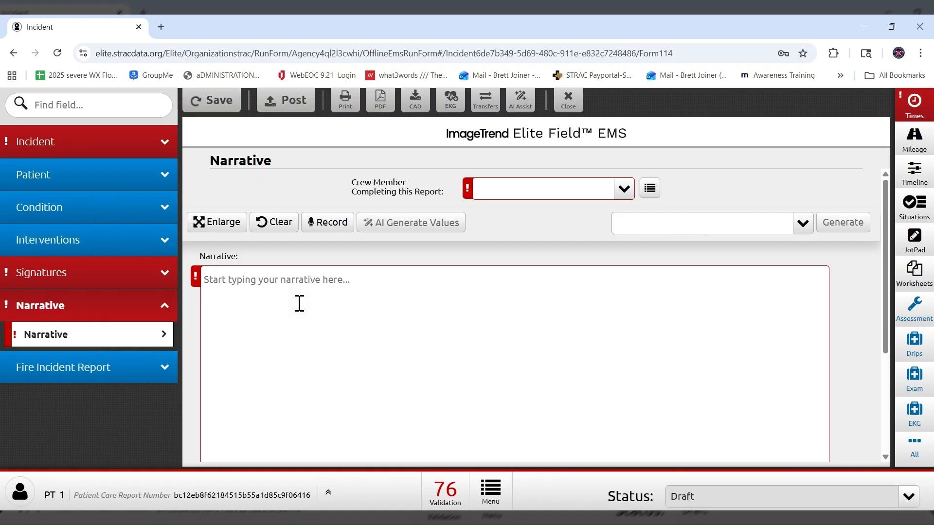
Browse the narrative generation templates from 6 W Narrative (Copy) through Sequential without choosing one
left_click(708, 233)
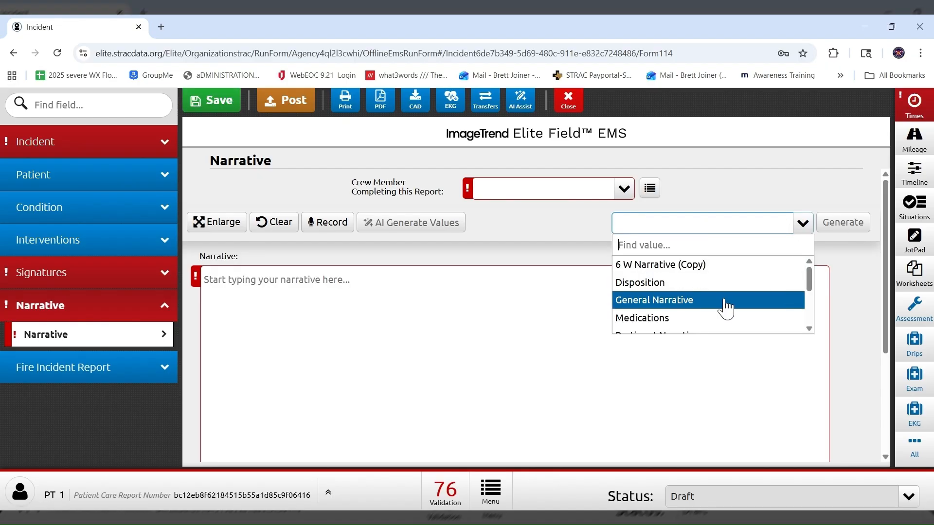
scroll(723, 307, "down", 3)
scroll(725, 308, "down", 2)
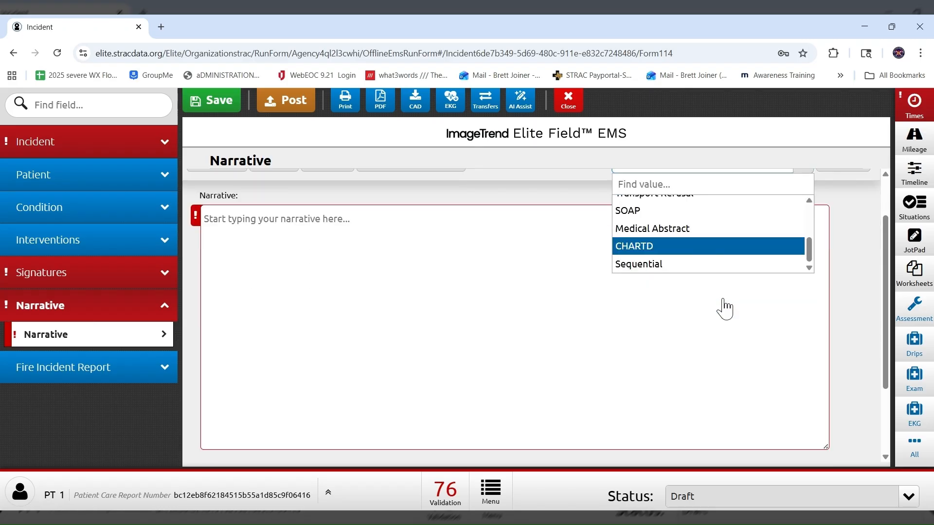
scroll(713, 269, "up", 5)
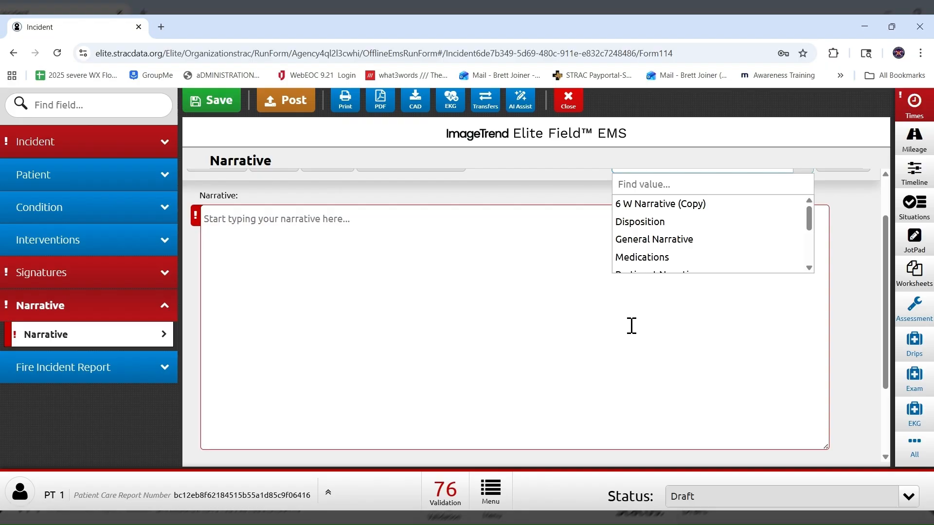
scroll(631, 325, "up", 1)
left_click(547, 340)
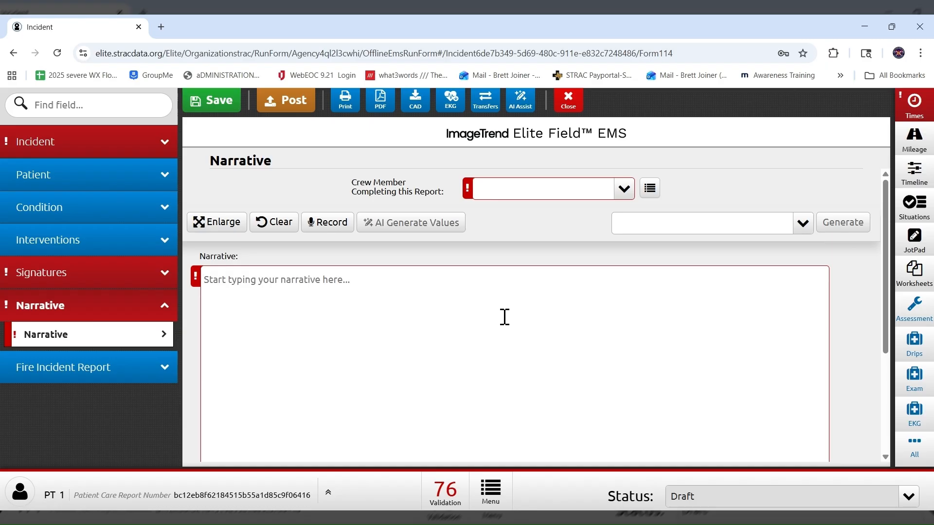
View the Fire Incident Report section, and stamp Unit Notified by Dispatch in Response Times with the current date and time
left_click(104, 373)
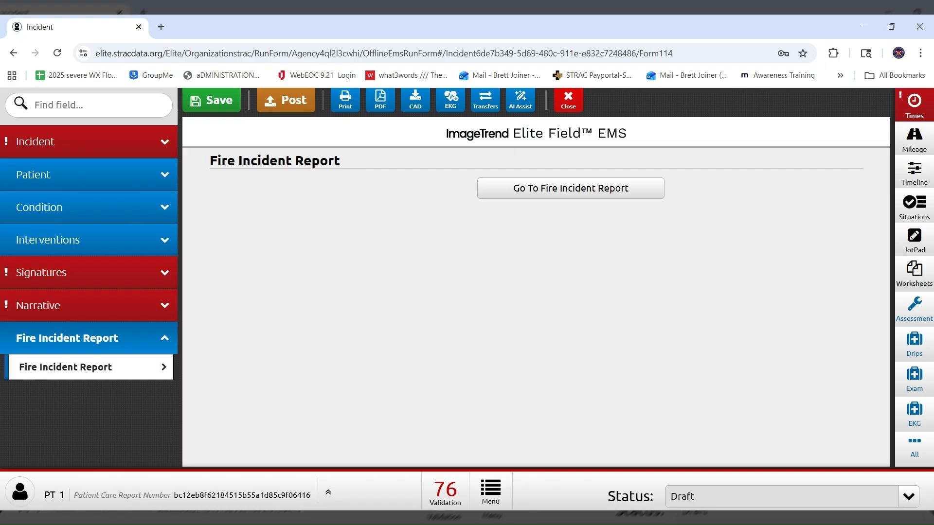
left_click(919, 110)
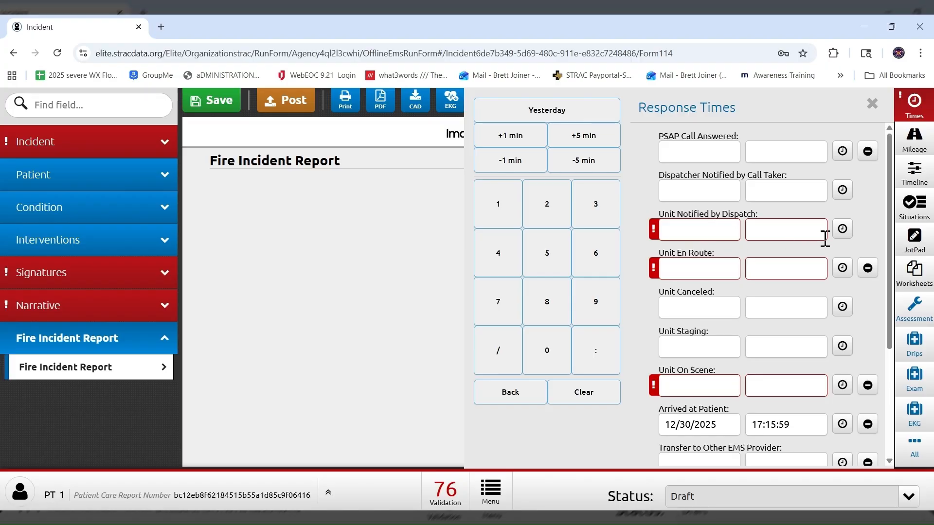
left_click(842, 229)
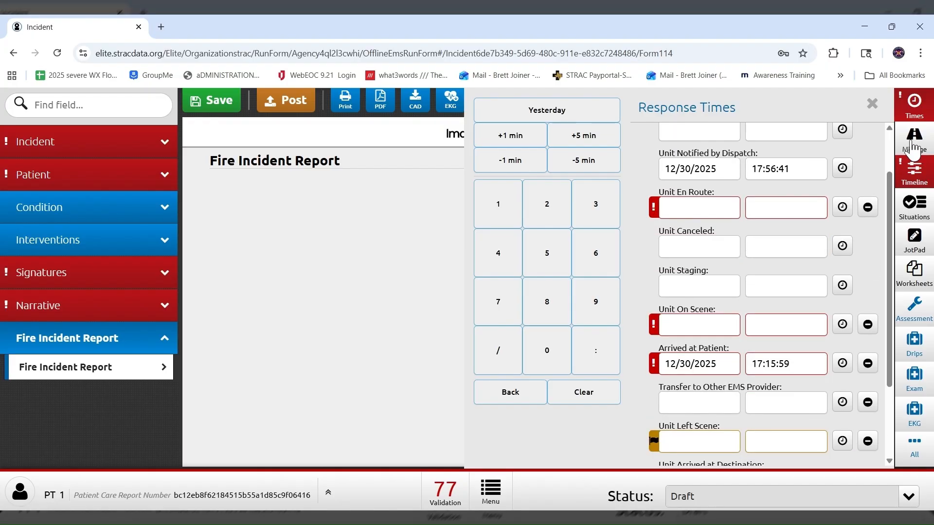
View the Mileage fields, and examine the incident Timeline and its filter of displayed entry types
left_click(914, 146)
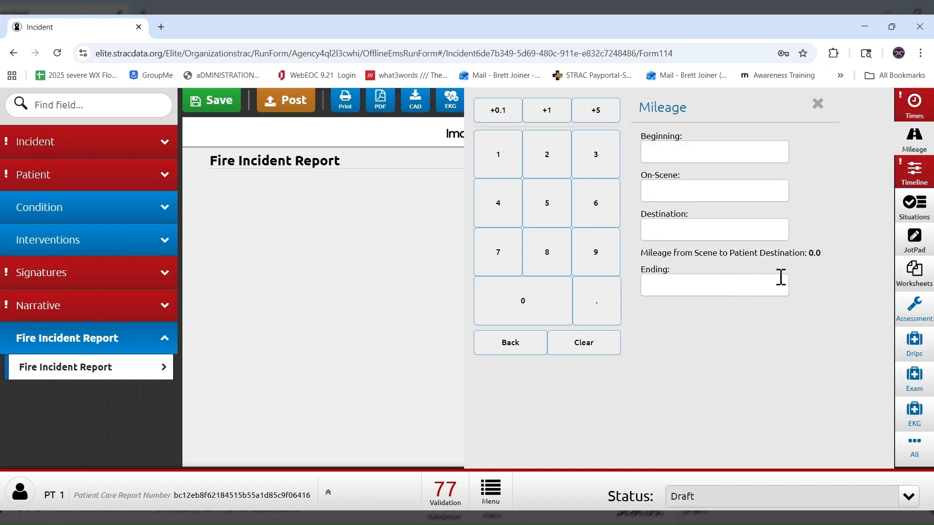
left_click(912, 179)
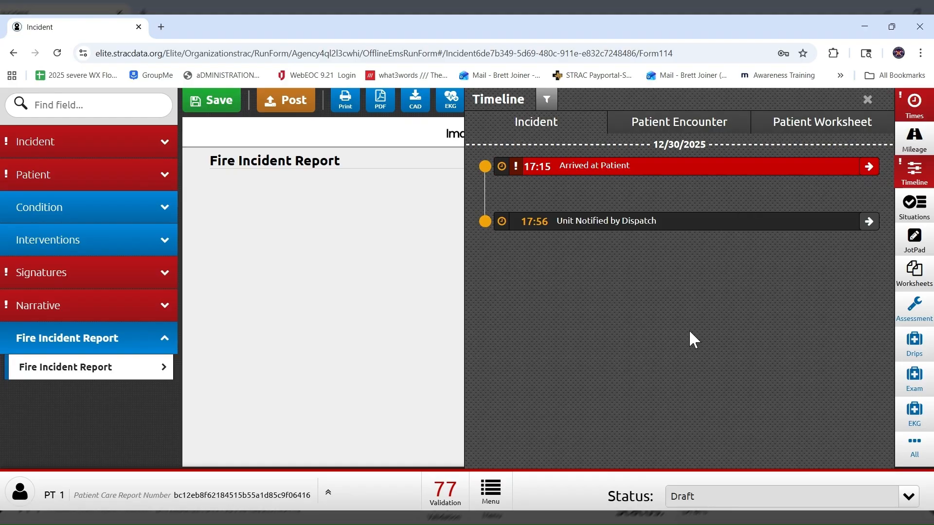
left_click(548, 102)
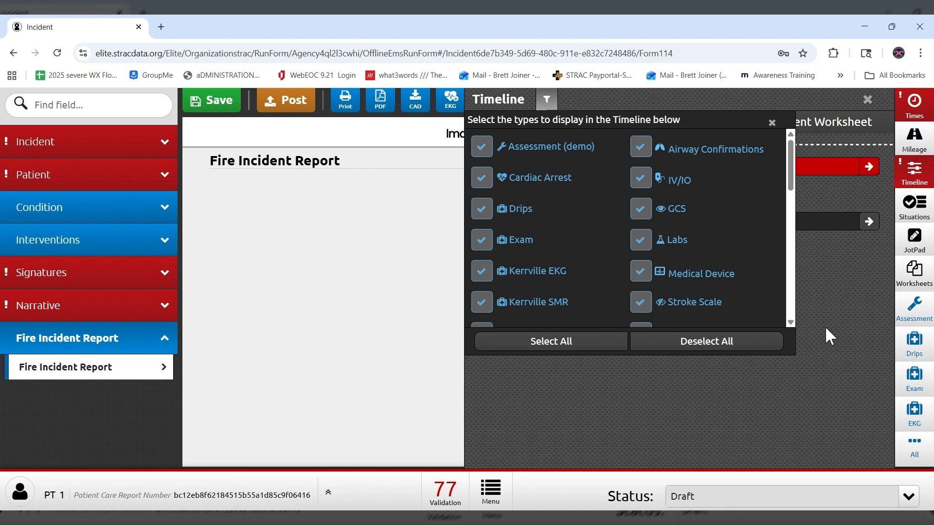
Clear all entry types in the Timeline filter, select them all again, and close the filter
left_click(564, 354)
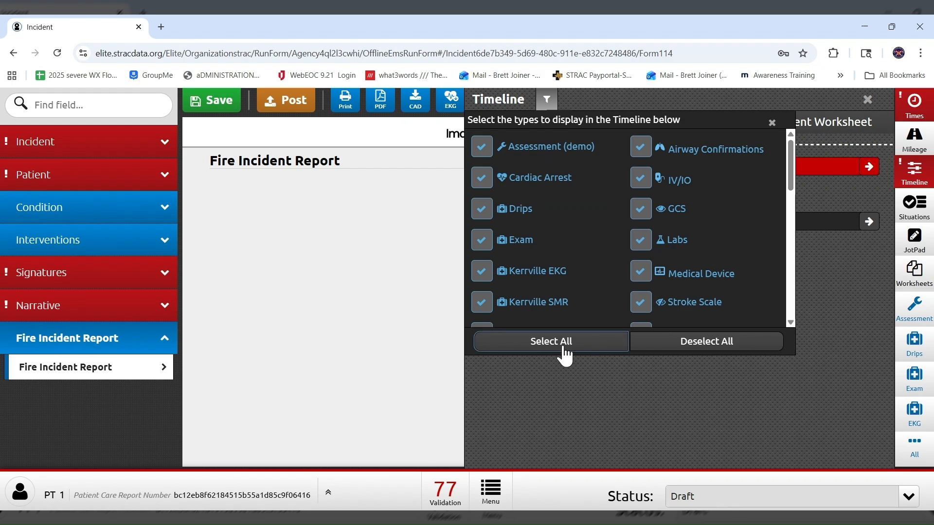
left_click(712, 354)
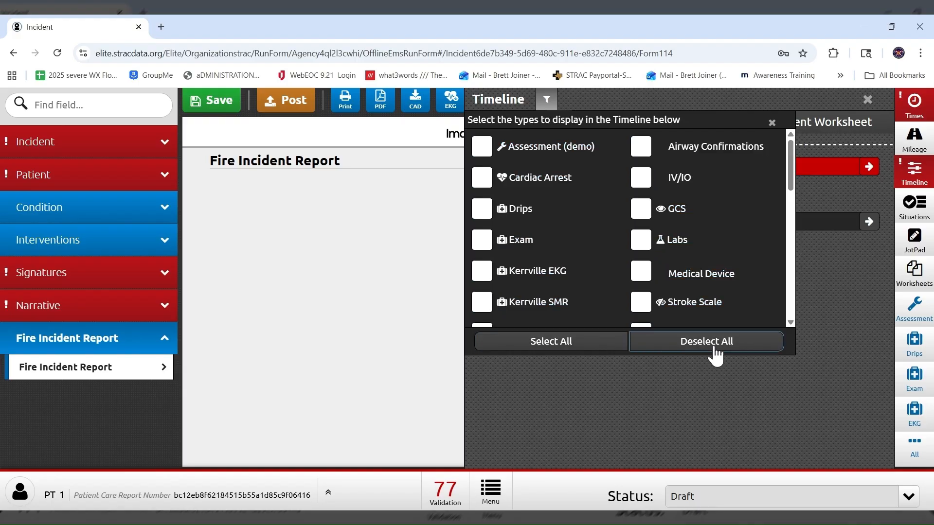
left_click(567, 349)
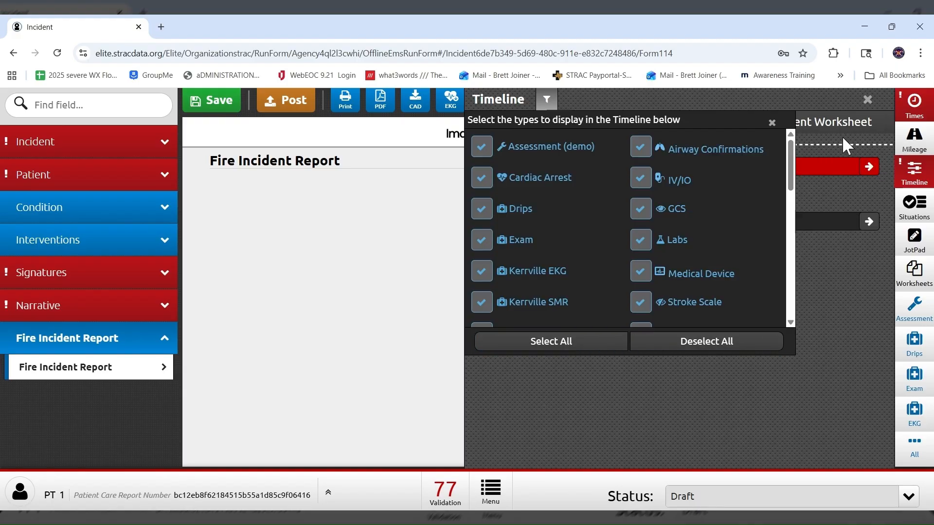
left_click(771, 123)
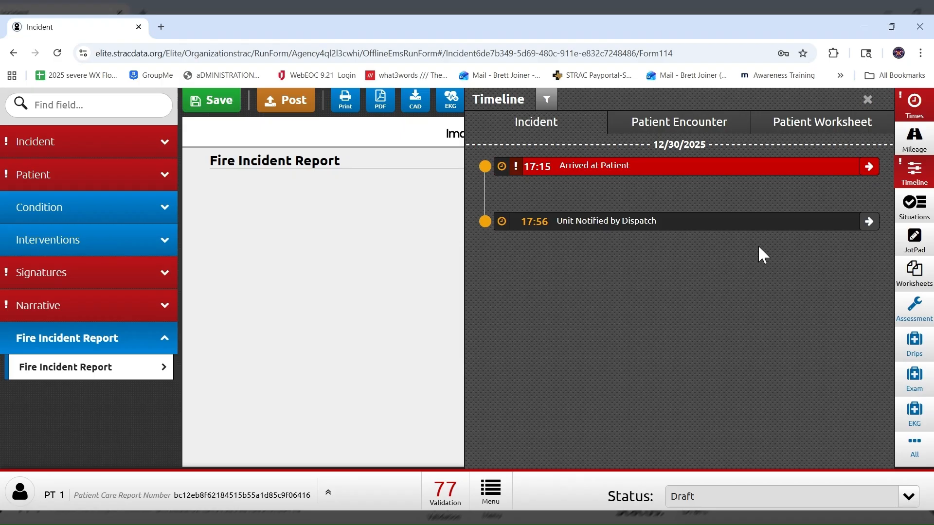
View the Patient Encounter timeline and return to the Incident timeline
left_click(671, 127)
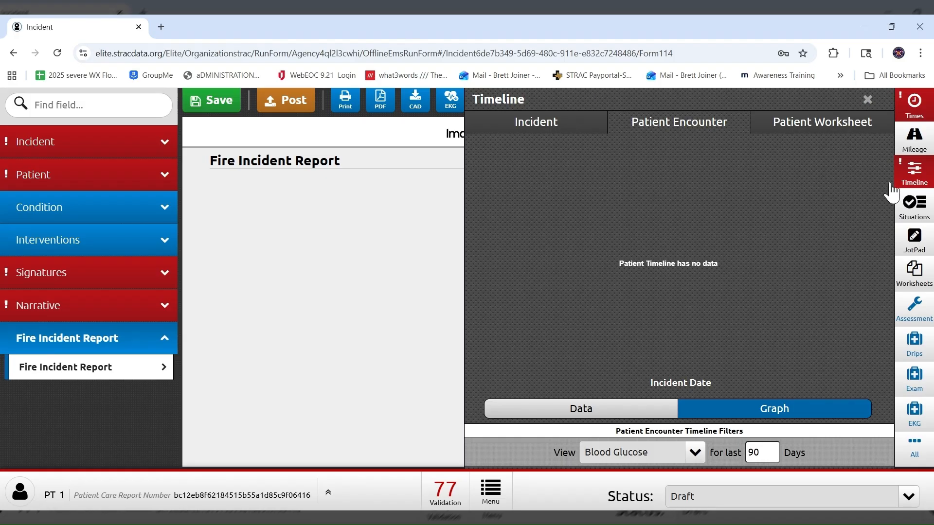
left_click(548, 131)
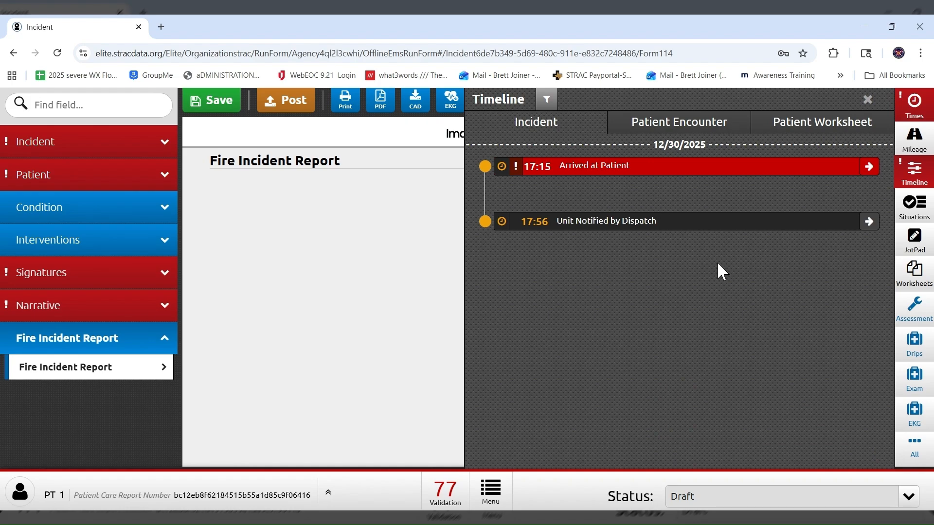
Record an IV and an ETCO2 procedure through the Cardiac Arrest situation tool
left_click(913, 223)
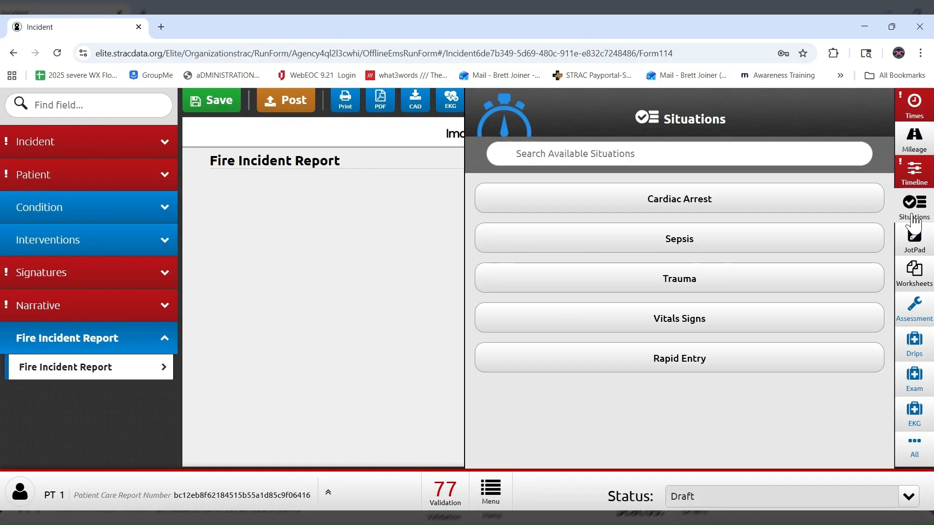
left_click(686, 206)
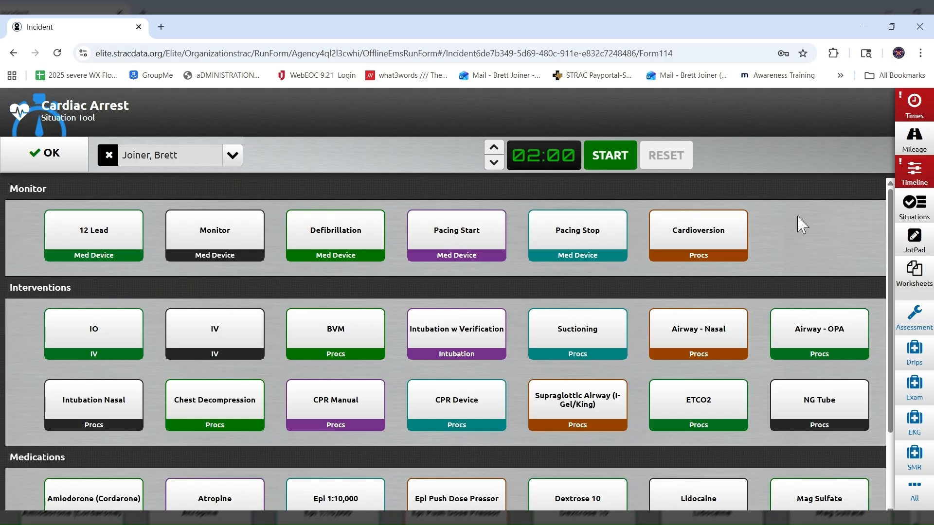
scroll(802, 224, "down", 1)
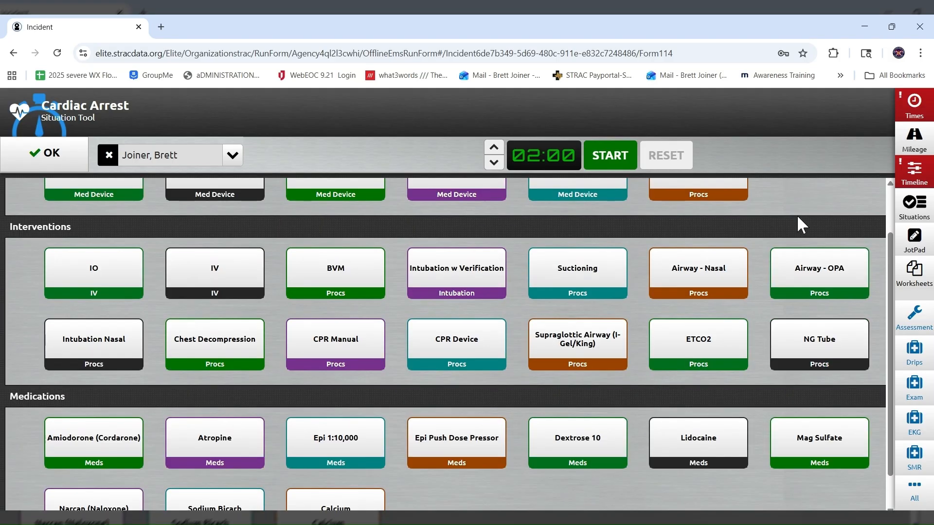
scroll(797, 215, "down", 1)
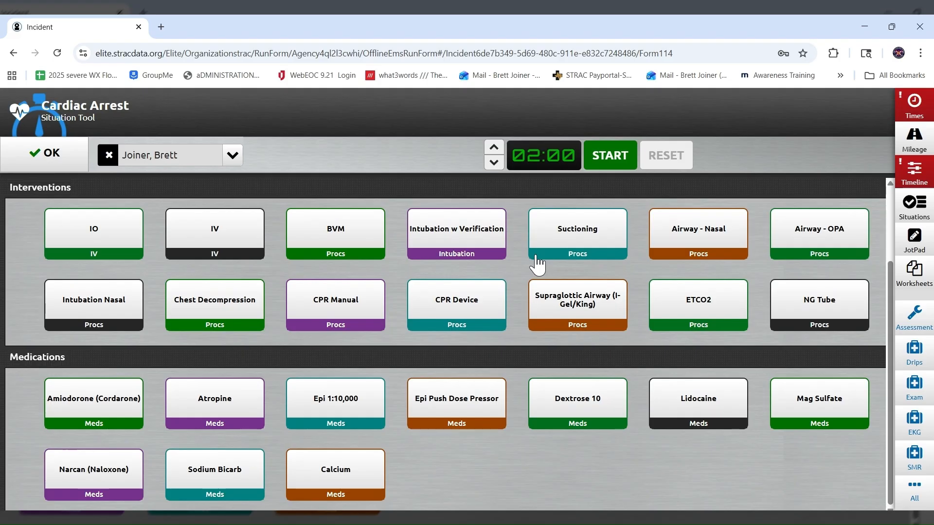
left_click(214, 238)
left_click(697, 319)
Open the flagged IV/IO Medication Given entry from the Timeline and assign it to another crew member
left_click(914, 177)
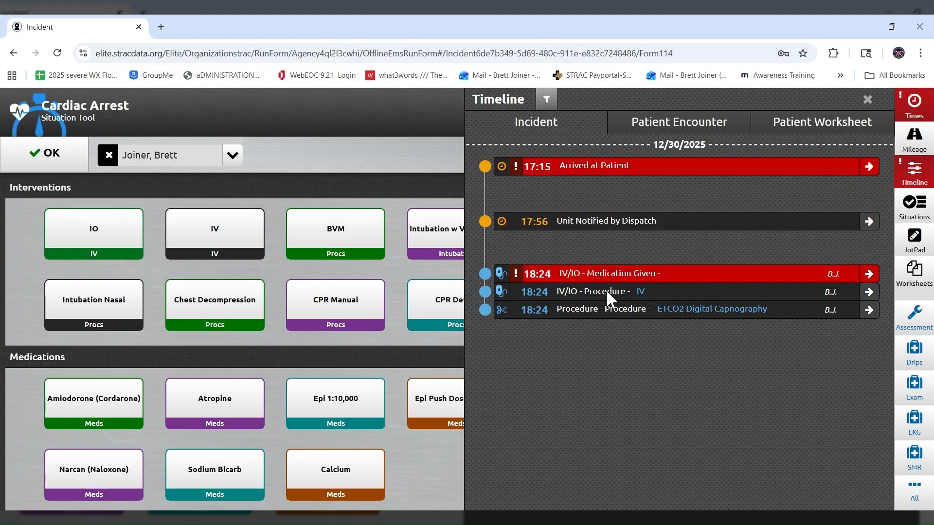
left_click(870, 274)
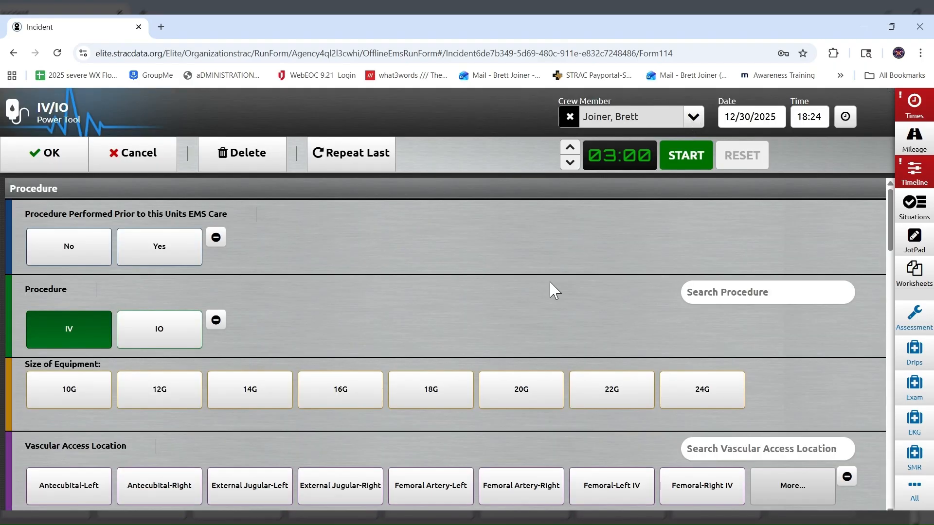
left_click(693, 119)
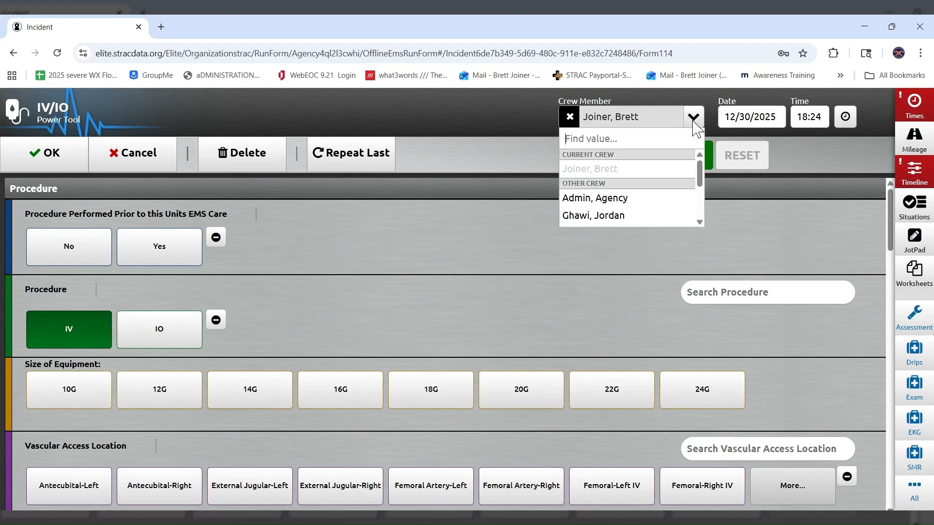
left_click(614, 222)
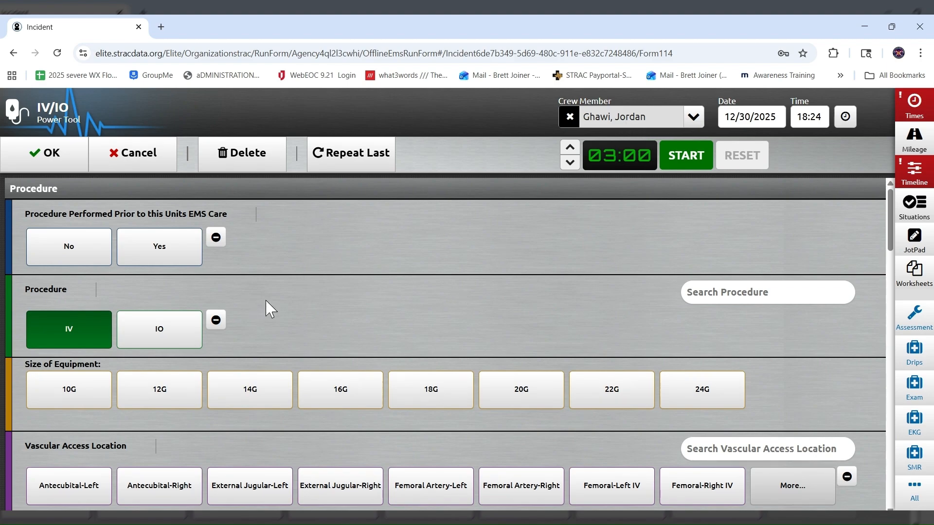
Complete the IV/IO entry with Normal Saline, EMT-Paramedic as the performing person and a dosage of 500 ml, and save it
scroll(287, 315, "down", 5)
scroll(410, 378, "down", 8)
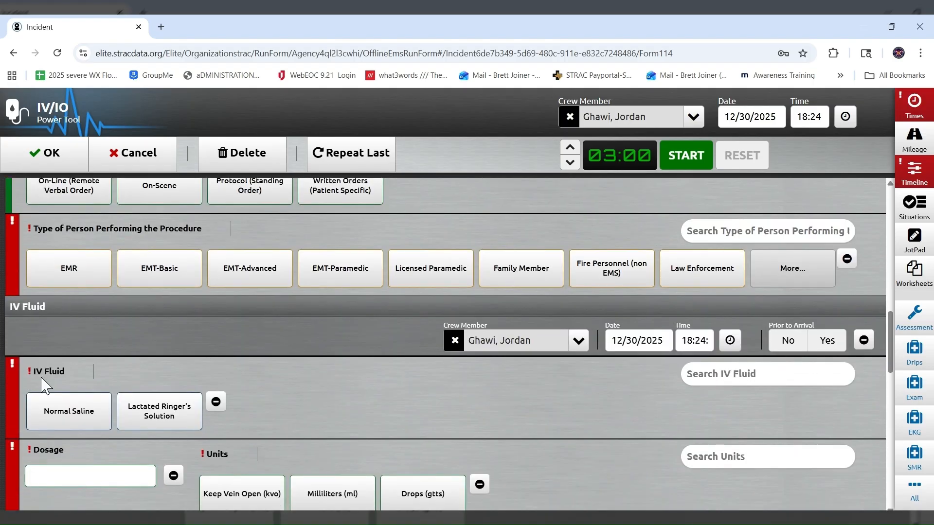
left_click(57, 418)
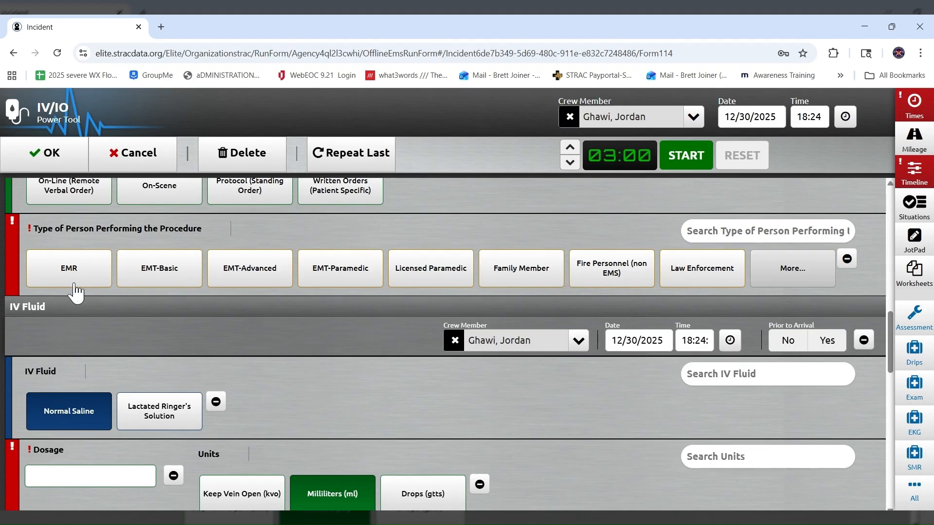
left_click(330, 271)
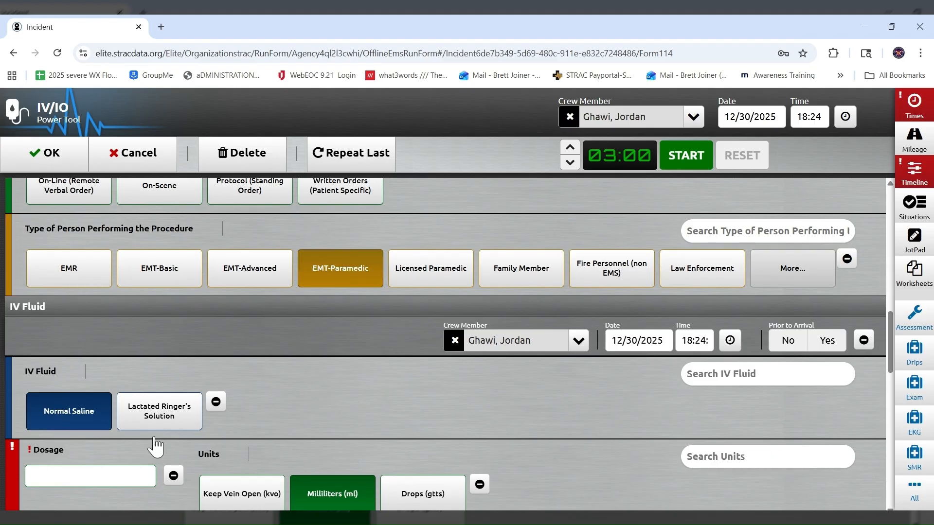
left_click(72, 475)
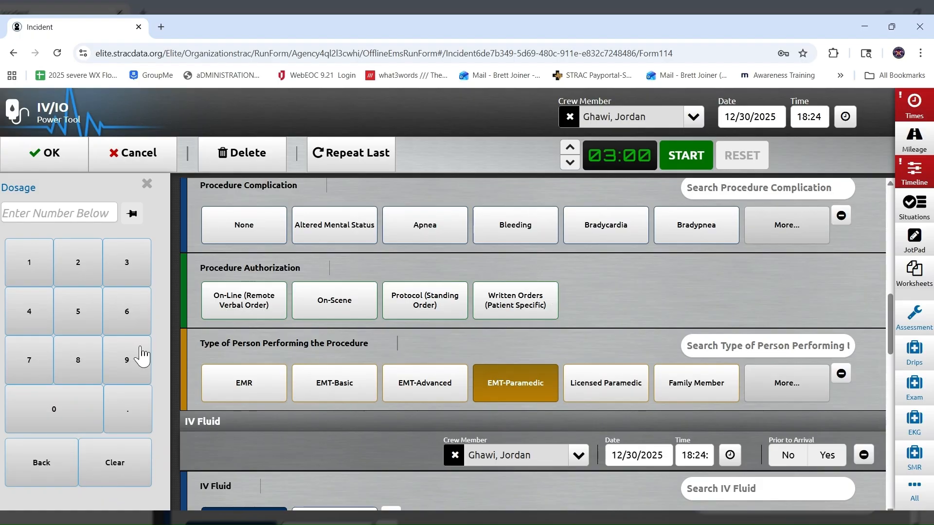
left_click(90, 318)
left_click(59, 404)
left_click(59, 403)
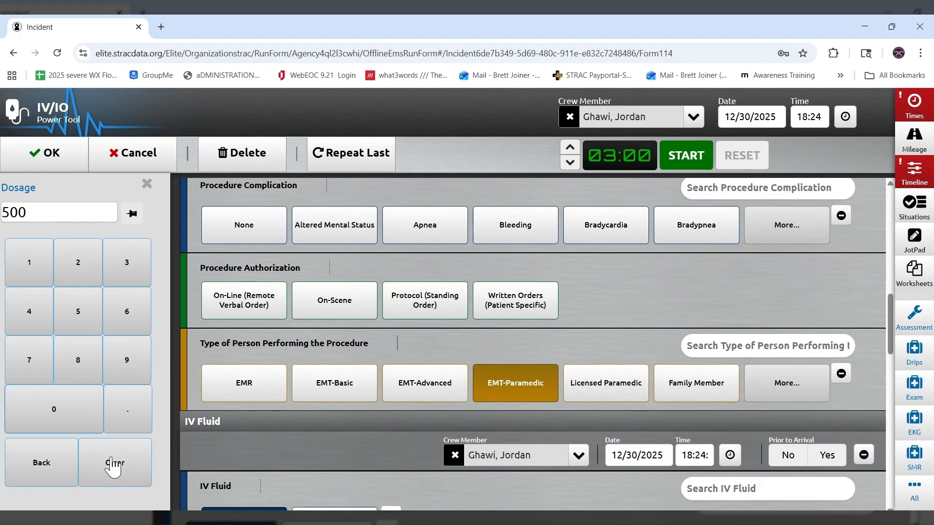
left_click(38, 152)
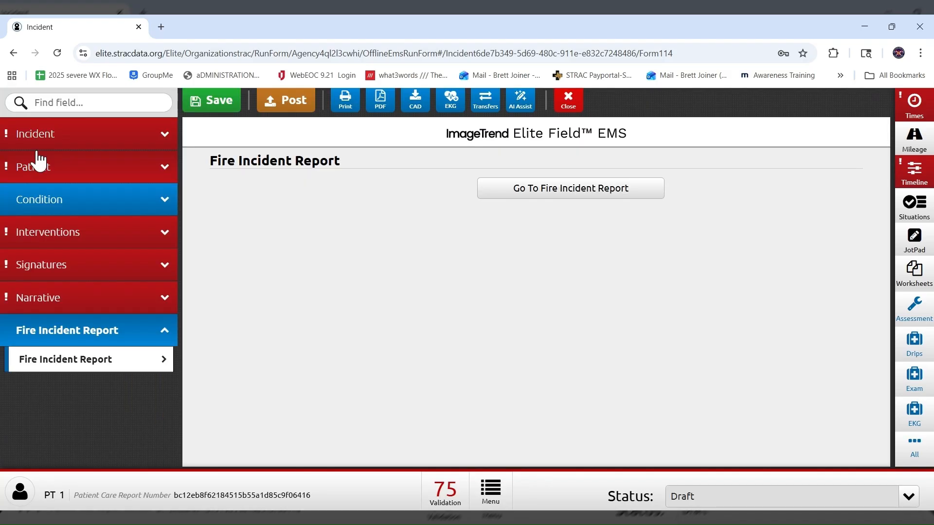
View the Sepsis and Trauma situation tools and return to the run form
left_click(914, 206)
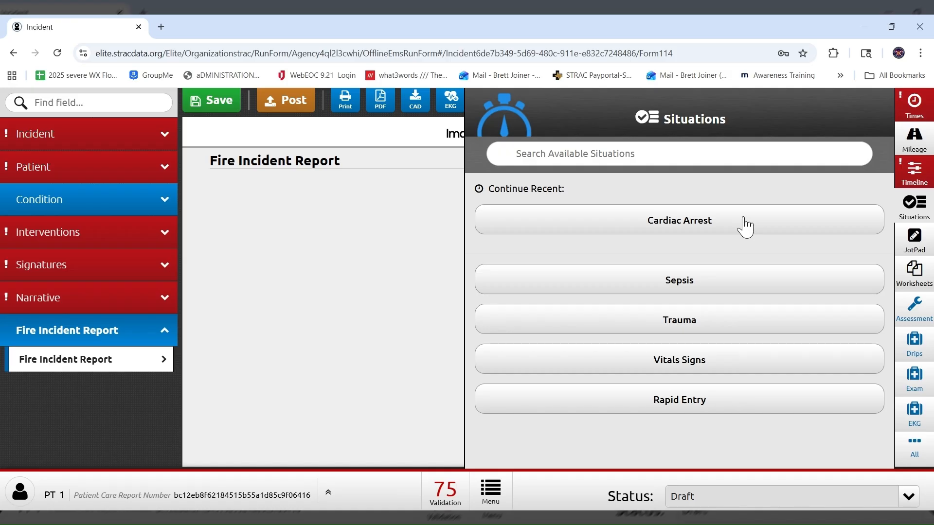
left_click(704, 286)
left_click(918, 208)
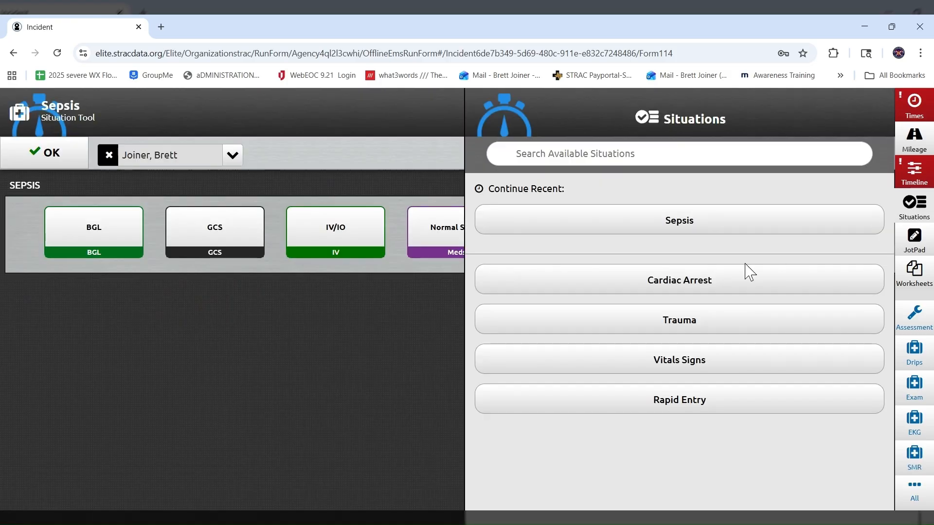
left_click(691, 326)
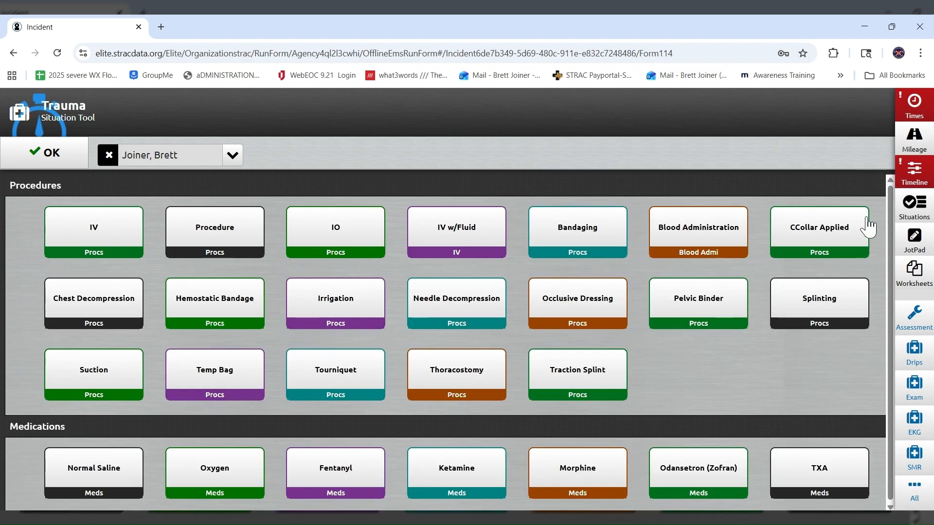
left_click(916, 207)
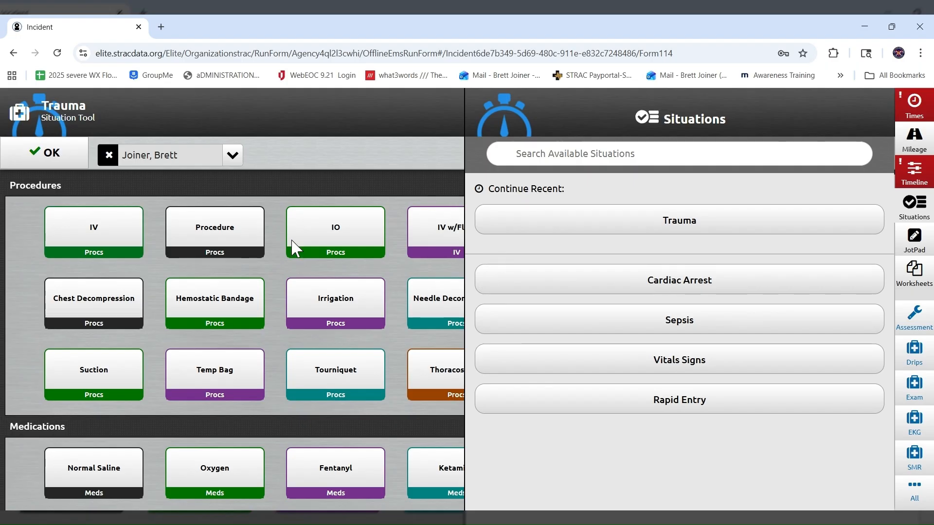
left_click(362, 175)
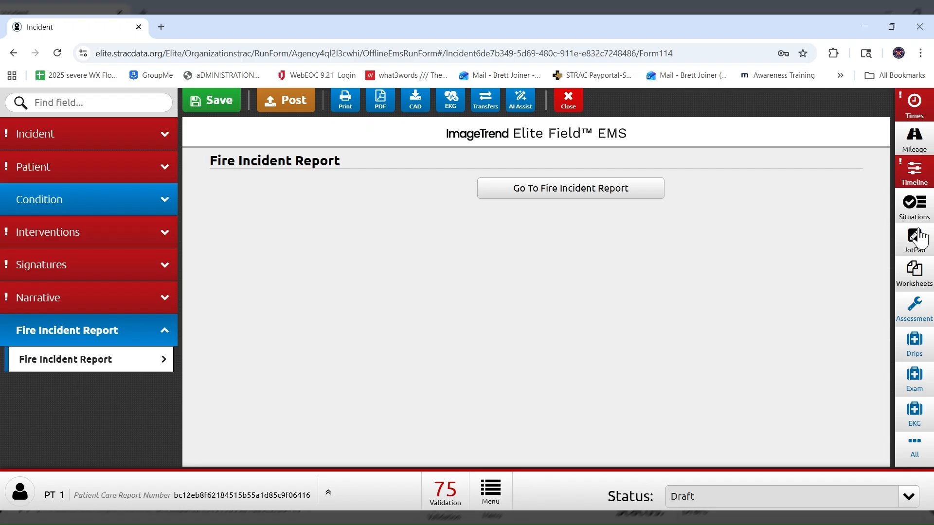
Switch between Power Tools and Worksheets to view the available worksheets, including KCEMS, Refusal and Termination
left_click(916, 275)
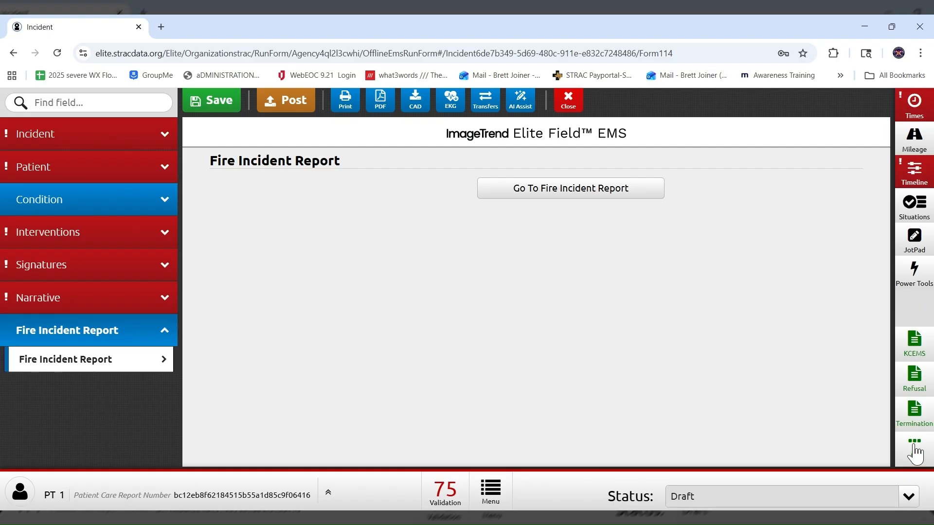
left_click(921, 283)
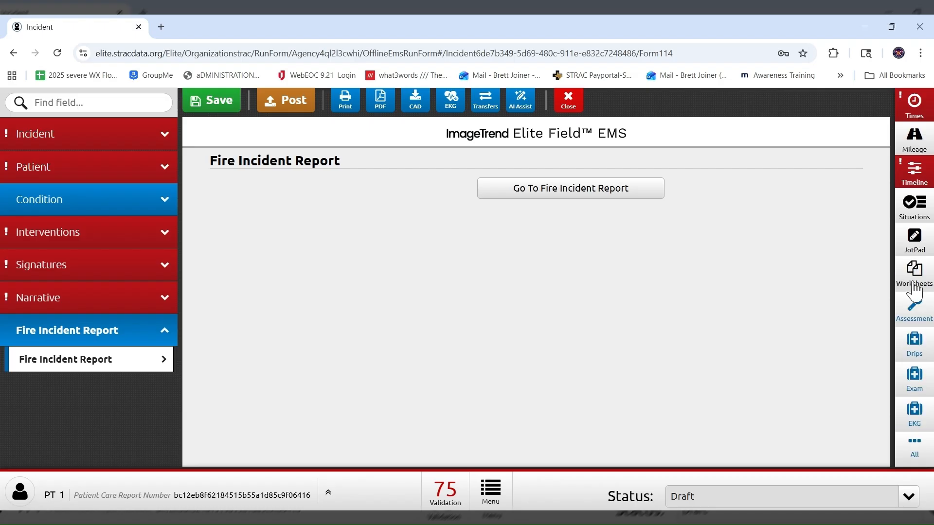
left_click(914, 289)
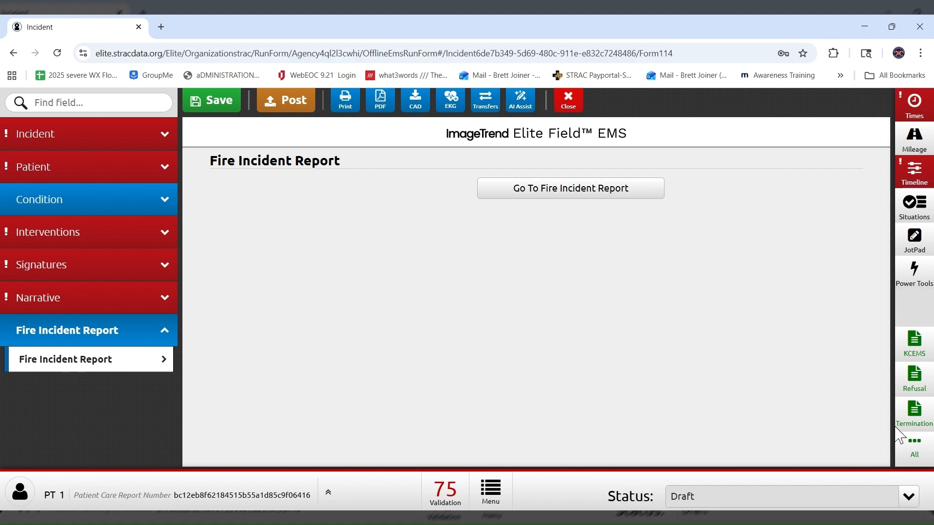
left_click(921, 278)
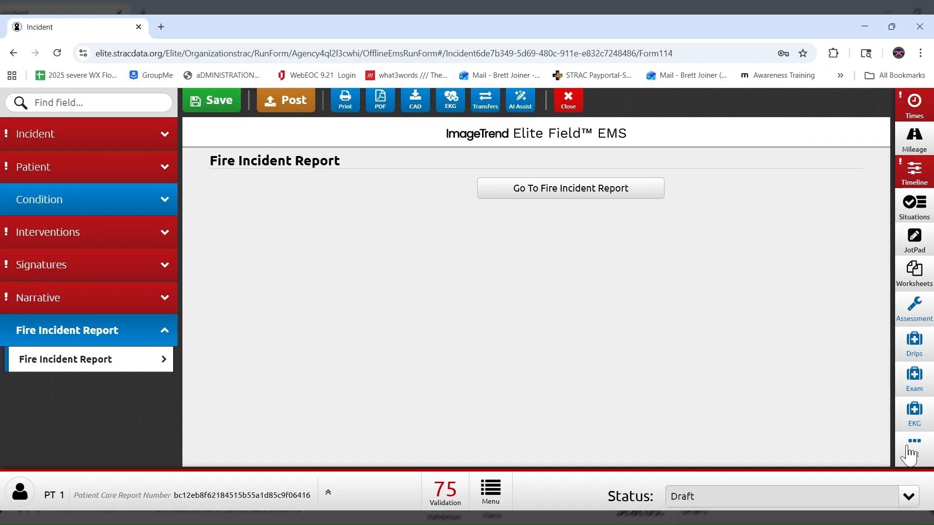
In the Assessments power tool, mark all body areas as normal and clear all the tags
left_click(920, 452)
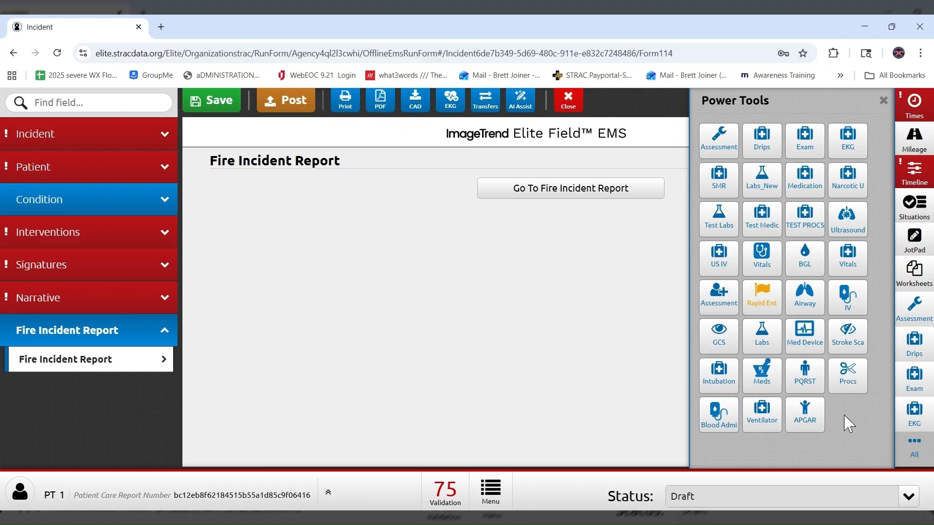
left_click(711, 292)
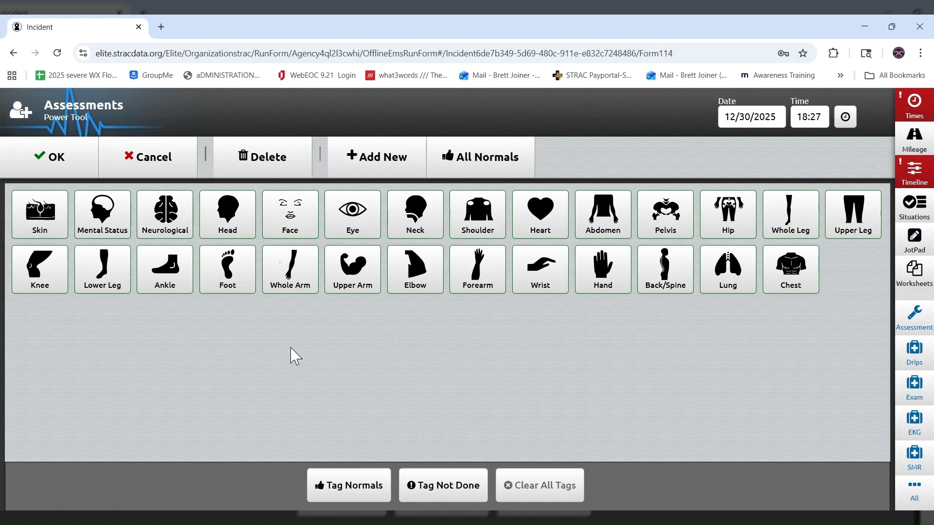
left_click(463, 166)
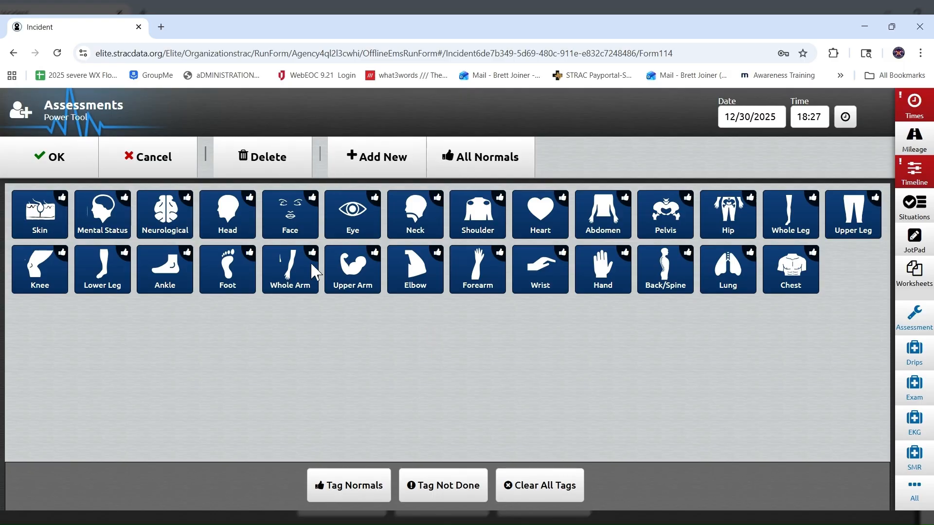
left_click(528, 484)
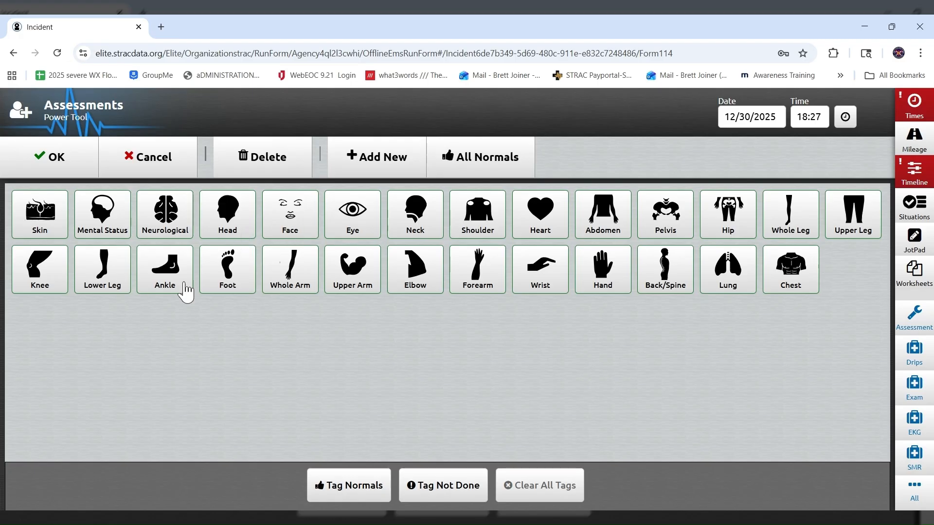
Record Abrasion and Burn-Charring for the left whole arm and hand, and save the assessment
left_click(289, 265)
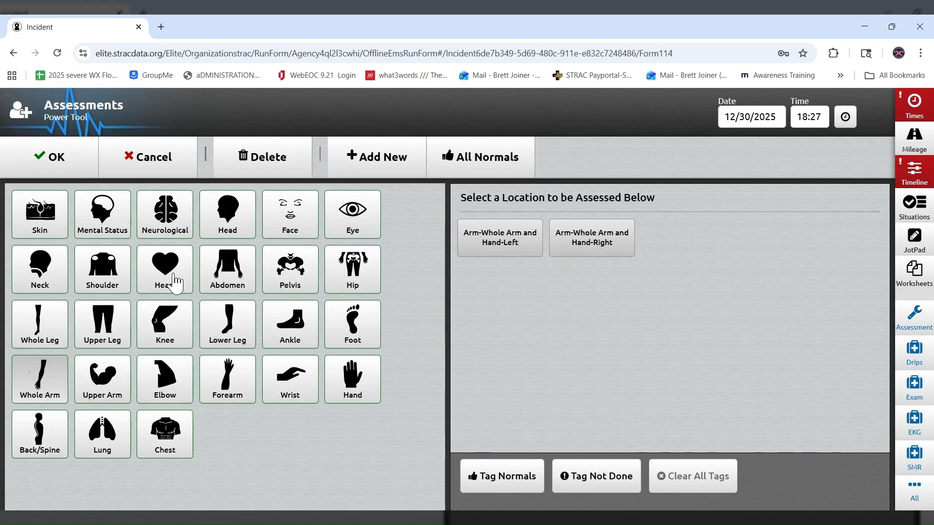
left_click(506, 241)
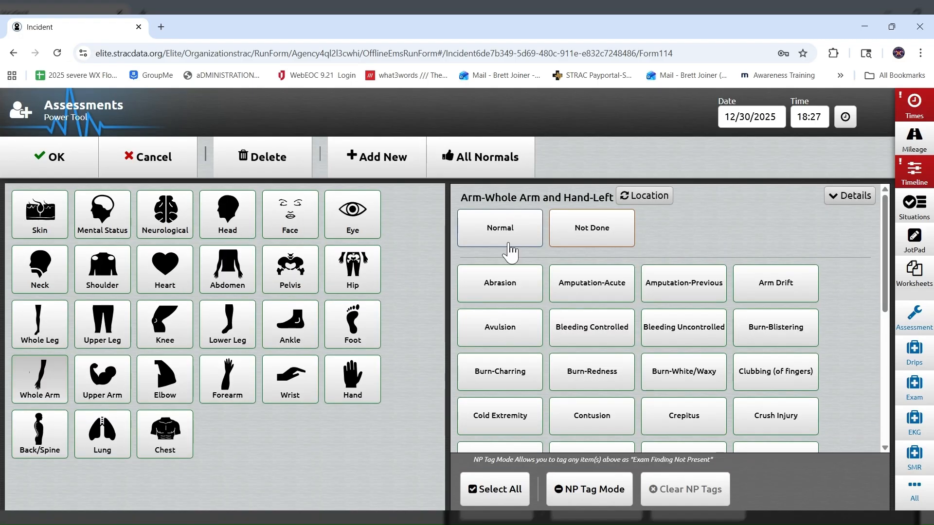
left_click(505, 293)
left_click(508, 392)
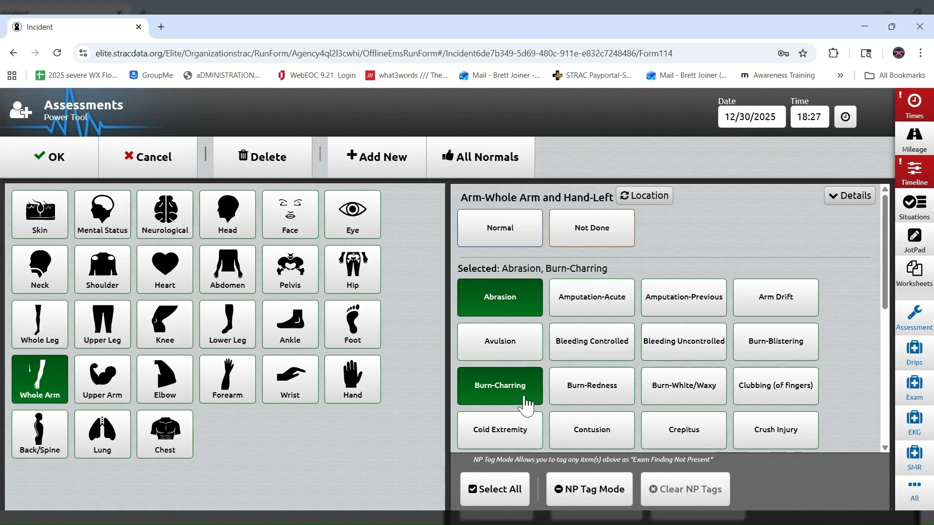
left_click(35, 168)
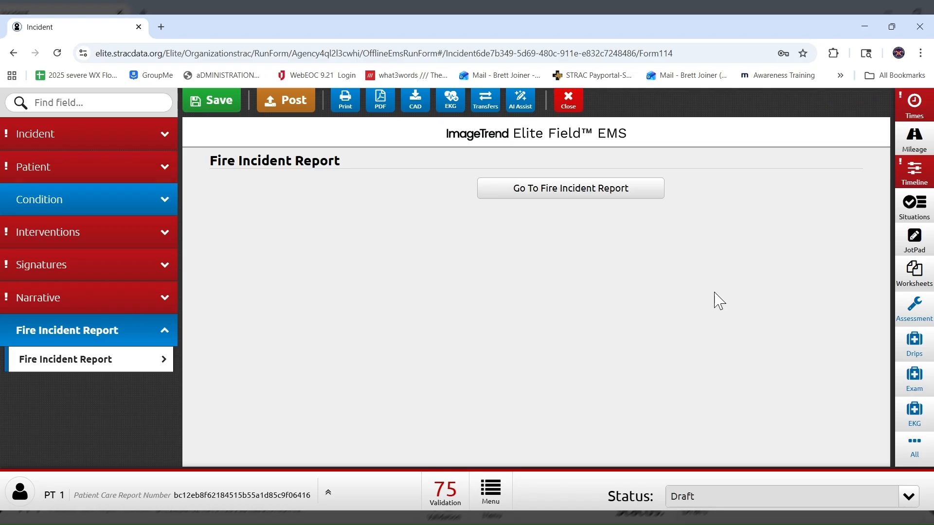
View the incident's Timeline entries and open the full list of power tools
left_click(914, 175)
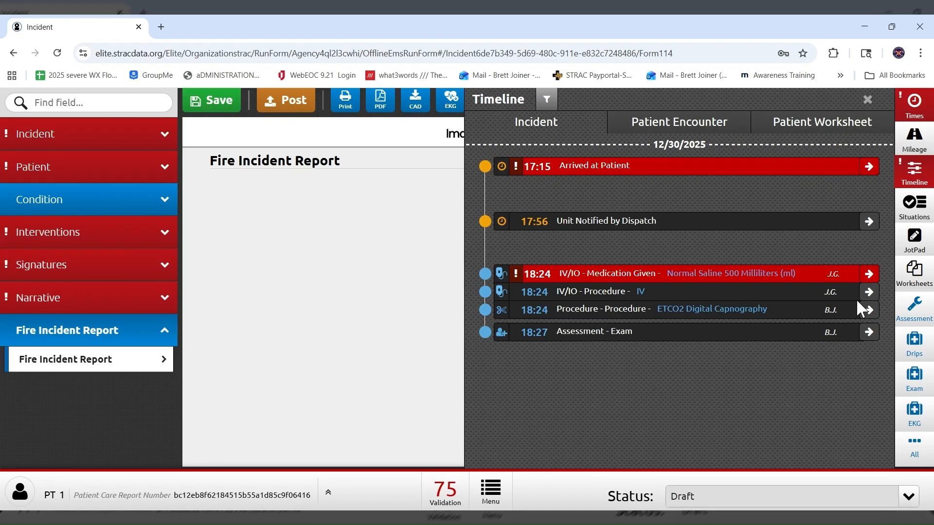
left_click(914, 446)
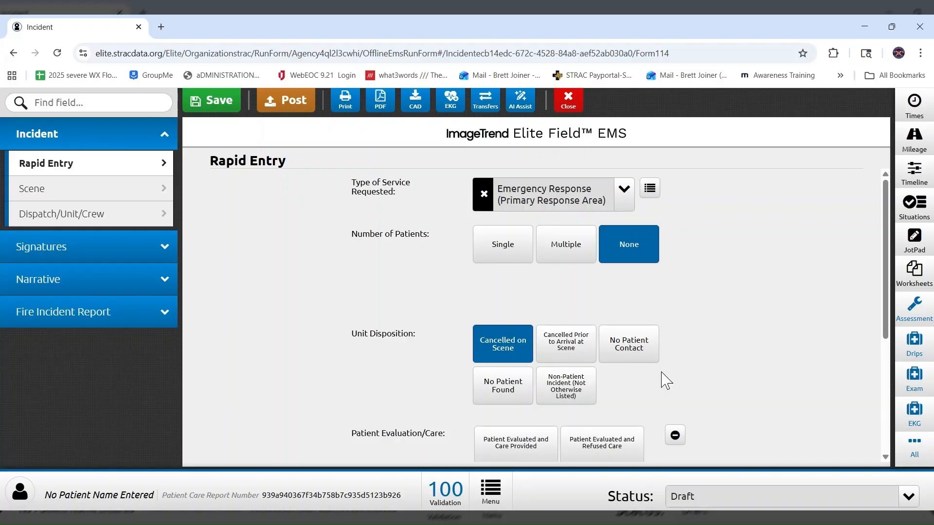
Check the cancelled-on-scene incident's validation list, then post the incident and keep it open
left_click(445, 498)
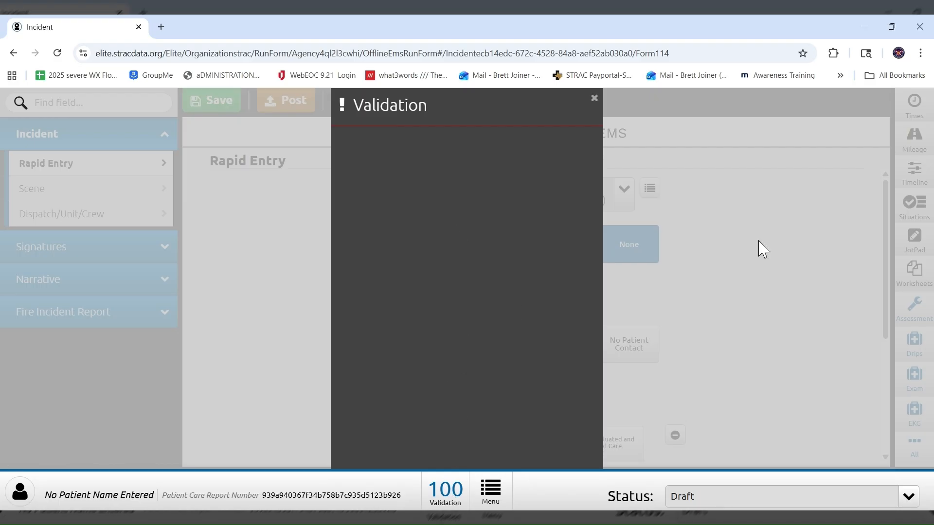
left_click(595, 99)
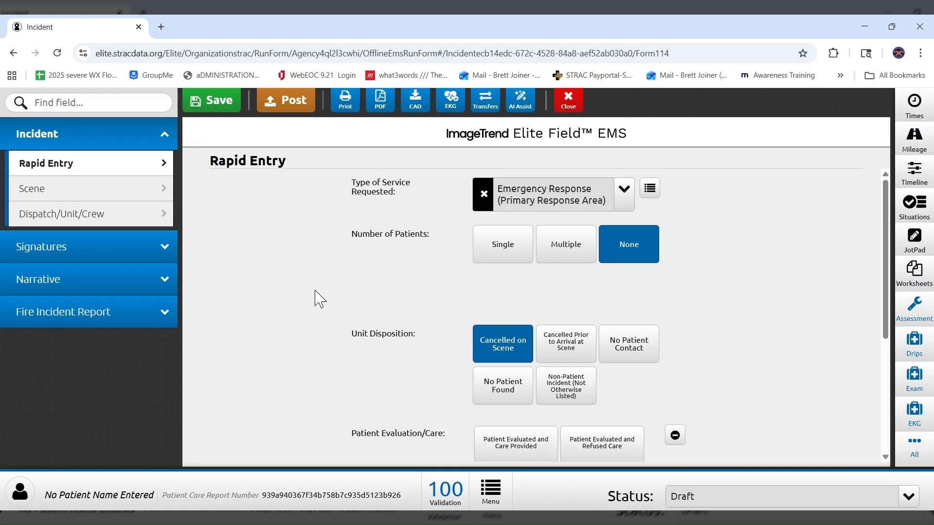
left_click(285, 102)
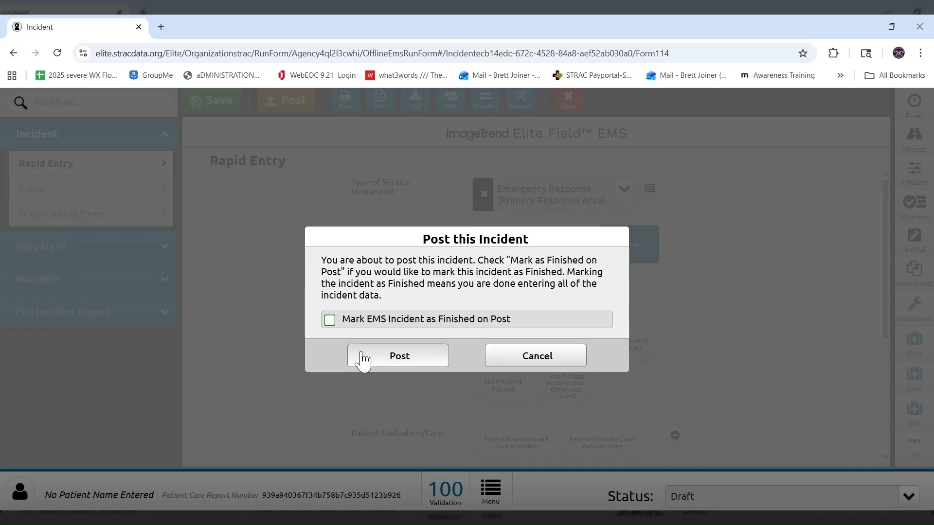
left_click(407, 366)
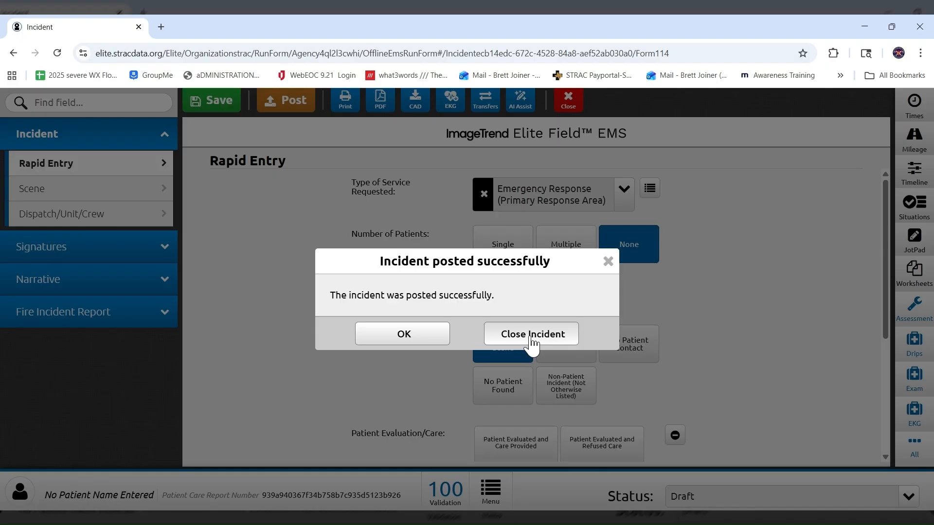
left_click(419, 344)
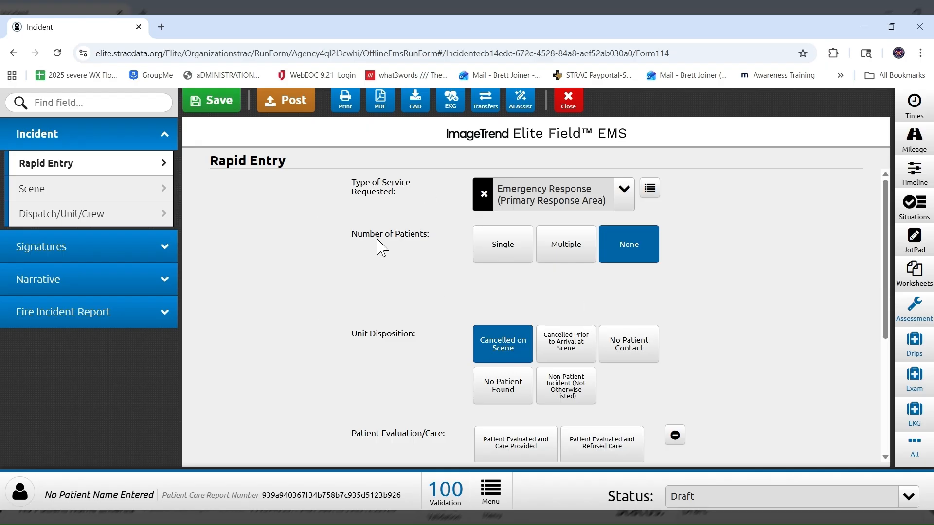
Close the incident and post it again from the dashboard's incident list
left_click(568, 106)
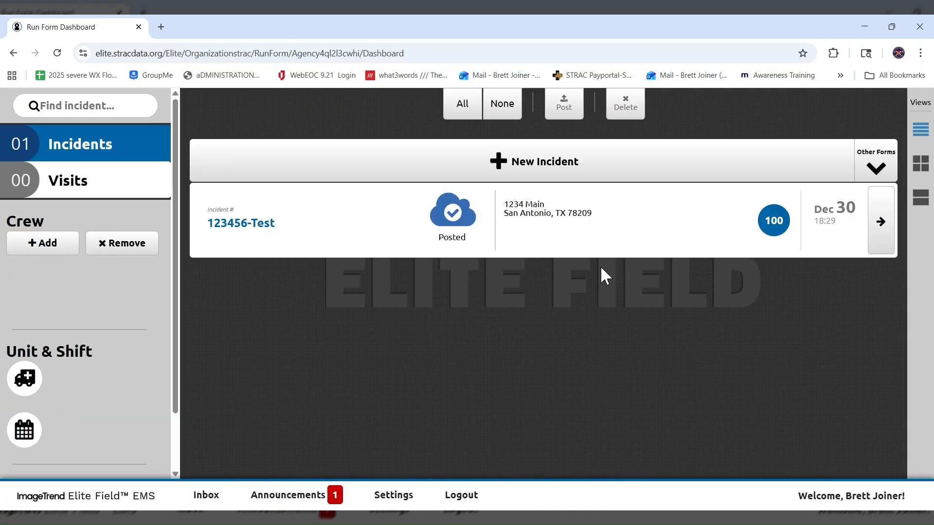
left_click(564, 238)
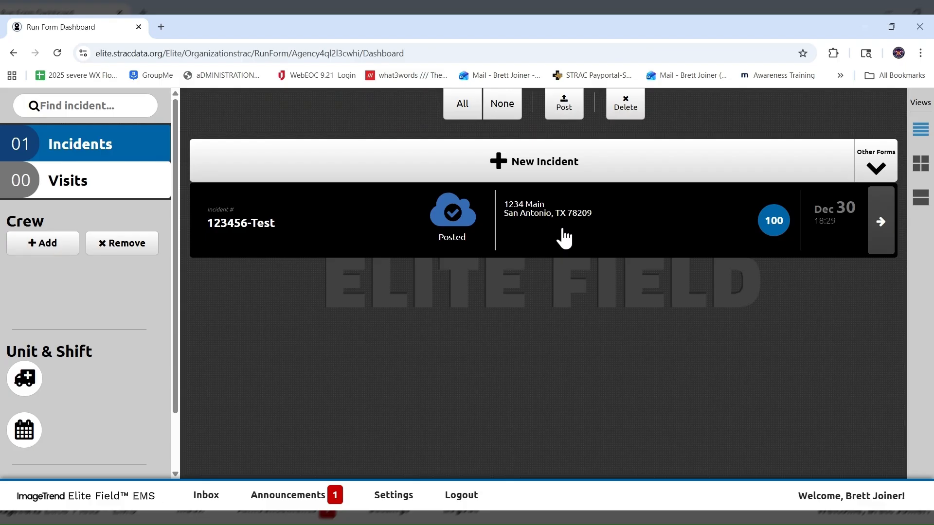
left_click(570, 110)
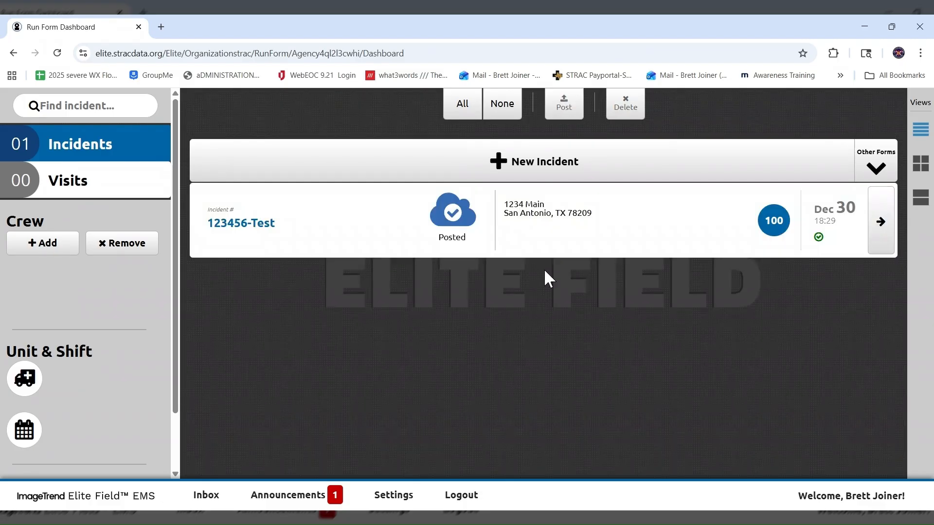